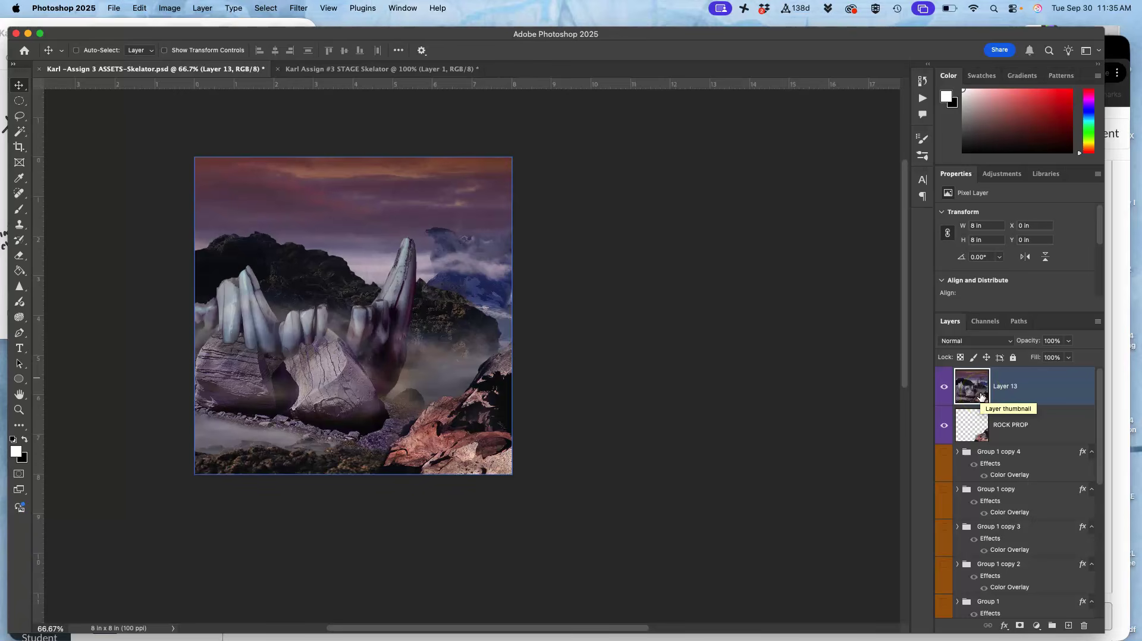
Delete the merged Layer 13 above ROCK PROP, check the STAGE document, and return to the ASSETS document.
key(BackSpace)
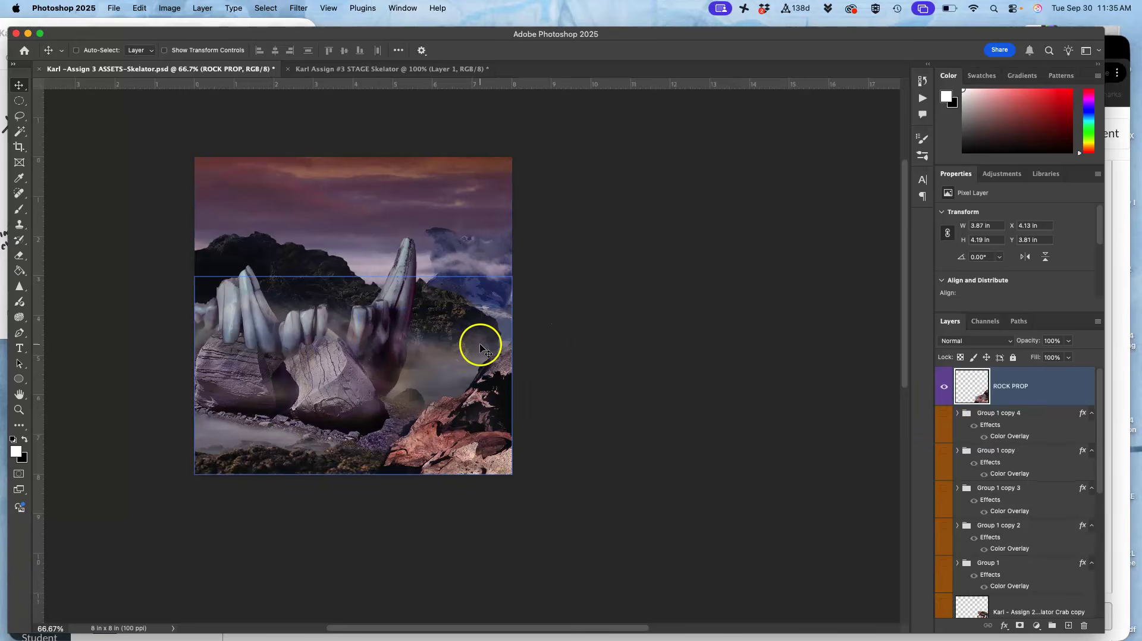
click(390, 68)
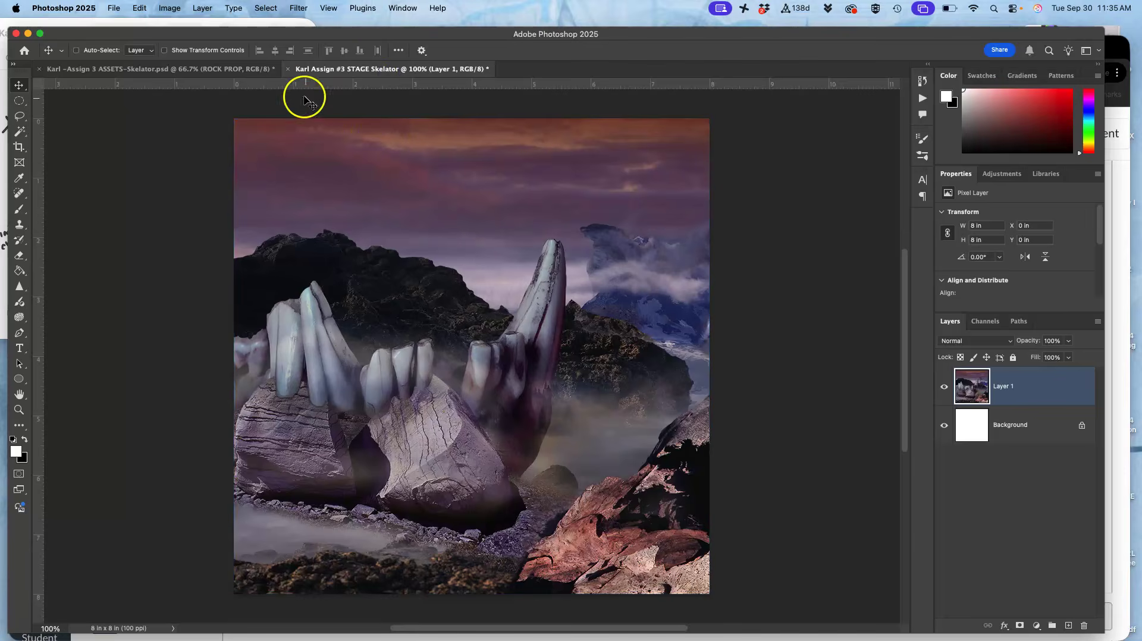
click(228, 68)
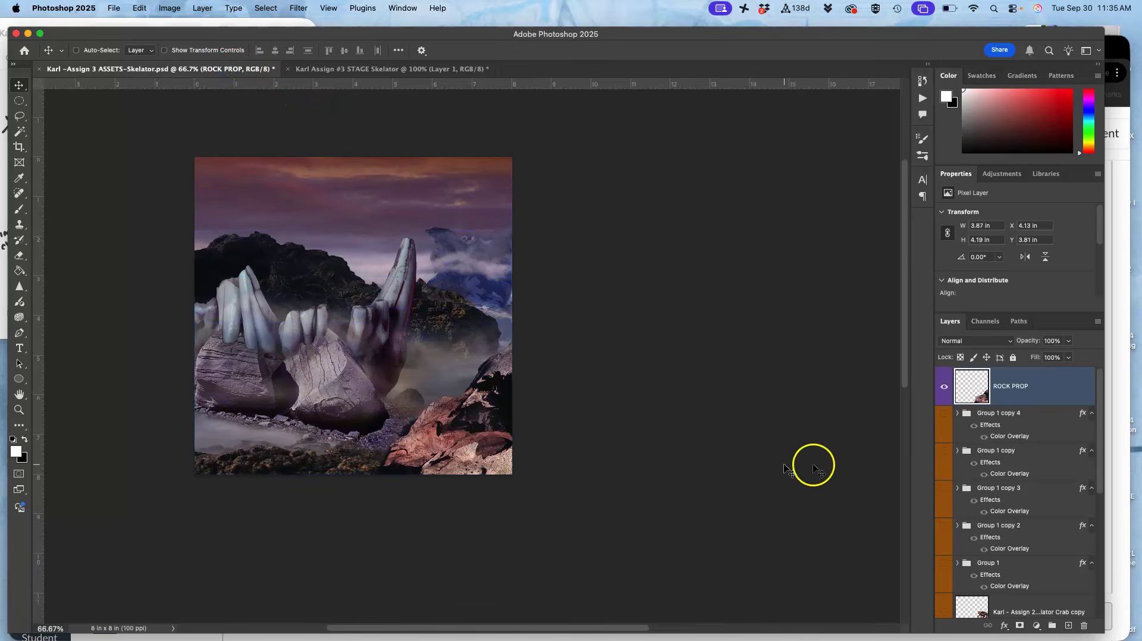
Show the full-figure self-portrait copy layer directly above the Setting group and look through the other layers.
scroll(1010, 523, down, 5)
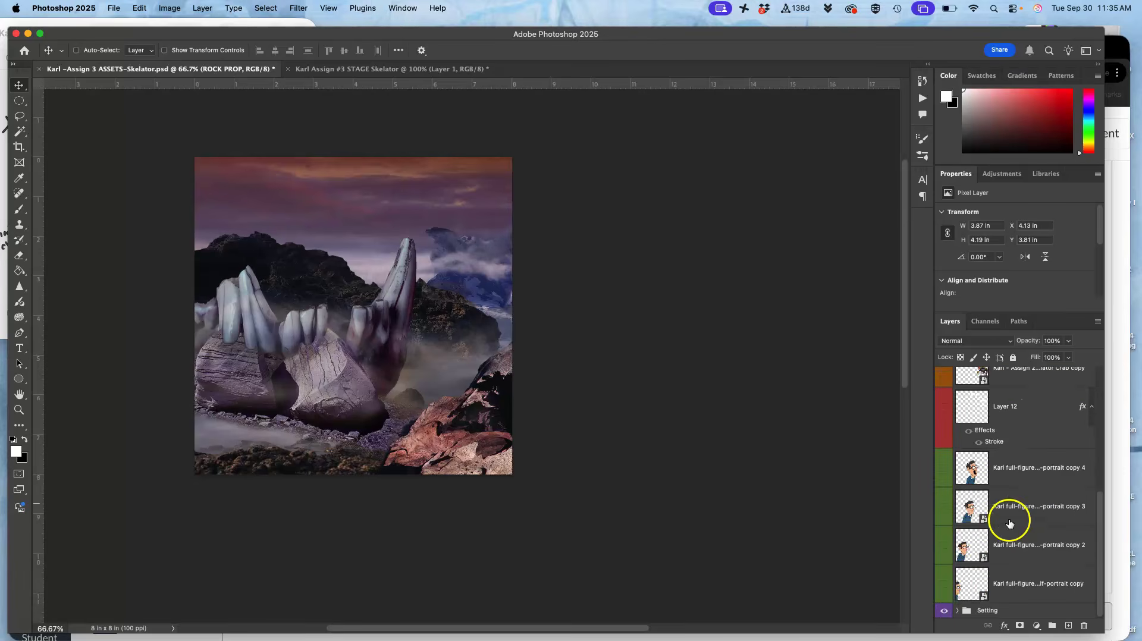
click(944, 585)
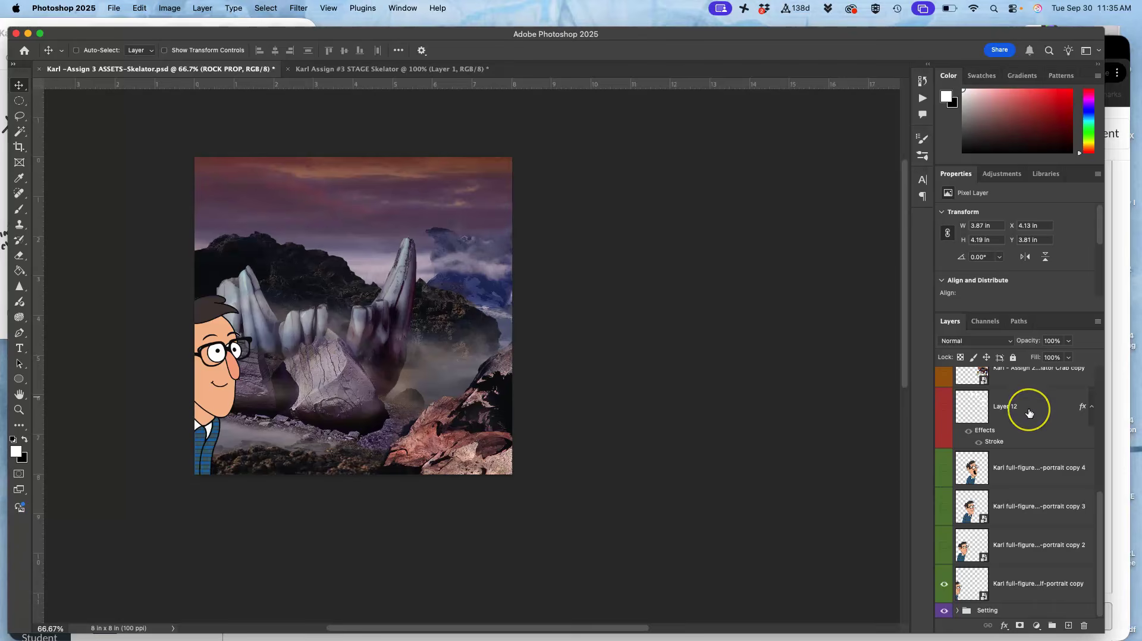
scroll(1020, 395, up, 4)
scroll(1029, 413, up, 3)
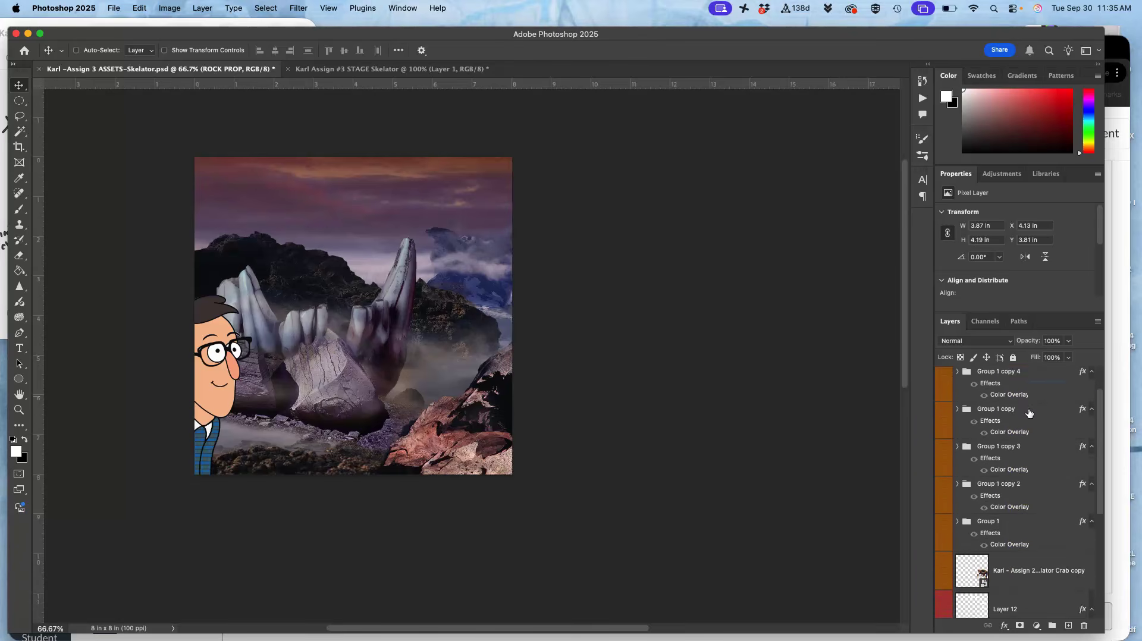
scroll(1011, 428, down, 5)
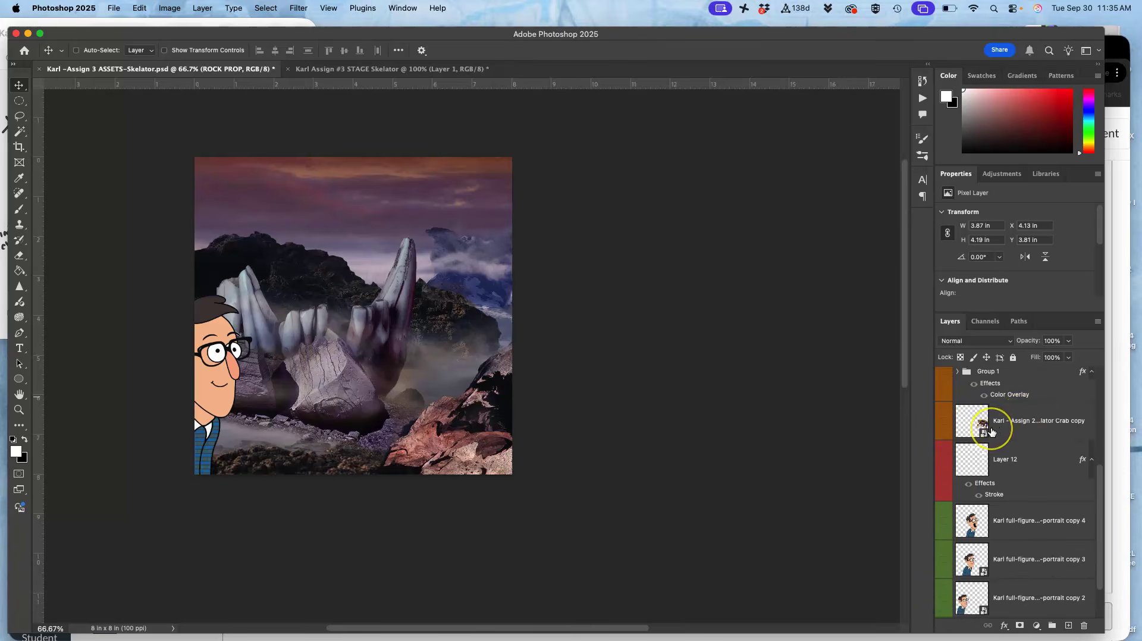
scroll(992, 433, up, 3)
scroll(992, 432, down, 5)
Expand the Setting group and shift the wood-9616079 fog layer slightly left to X -0.27 in.
click(974, 574)
click(957, 611)
scroll(974, 581, down, 1)
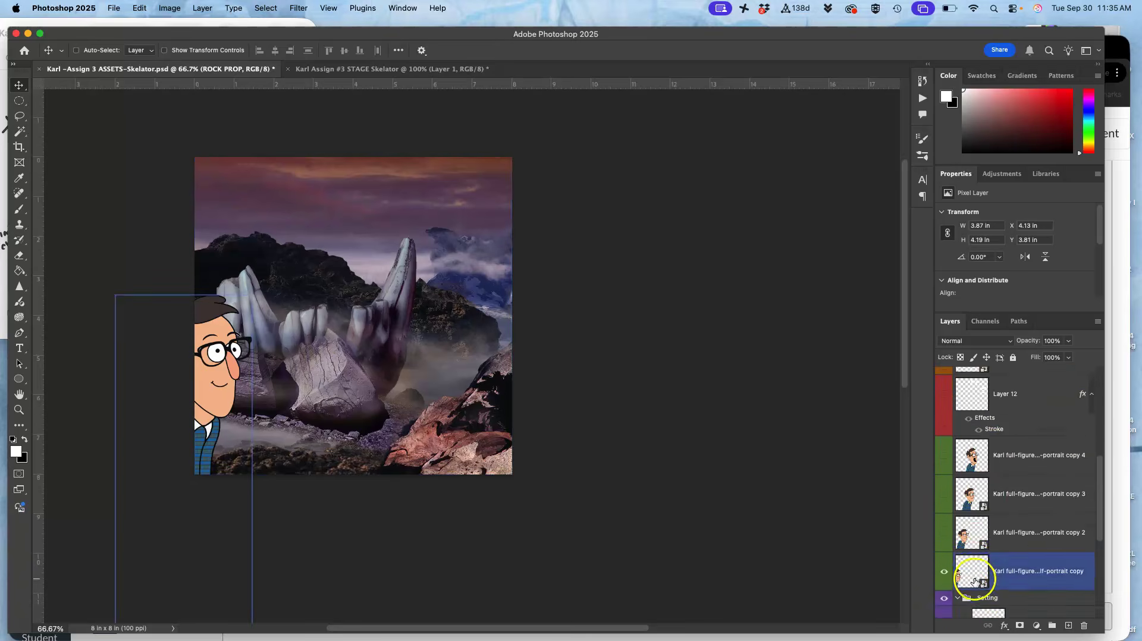
scroll(975, 581, down, 3)
click(944, 503)
click(944, 504)
click(1014, 510)
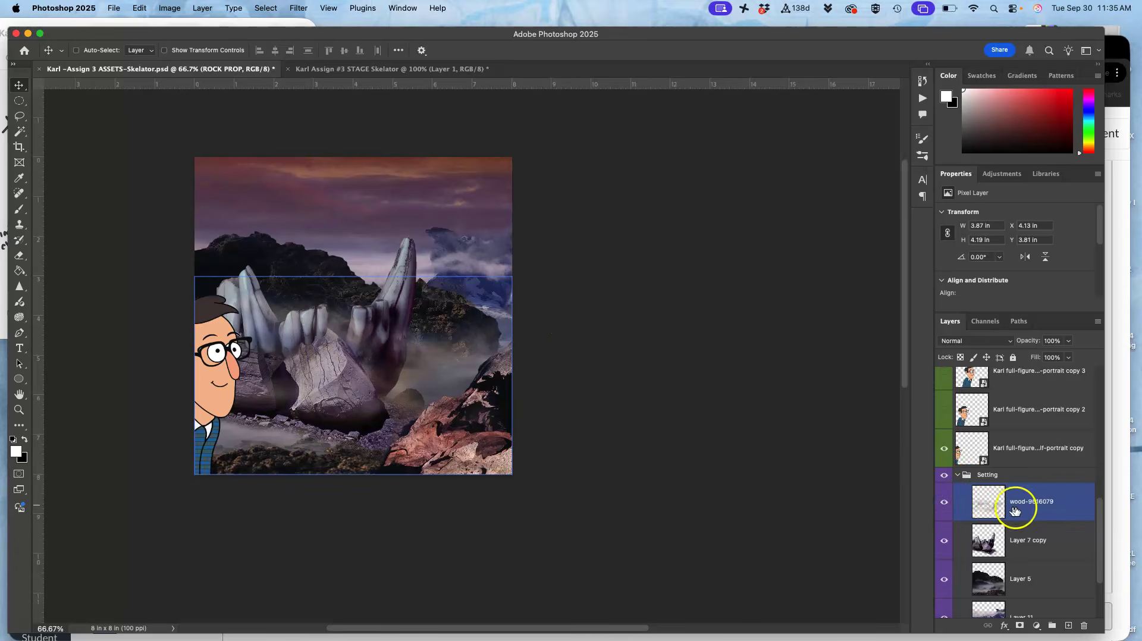
click(1035, 510)
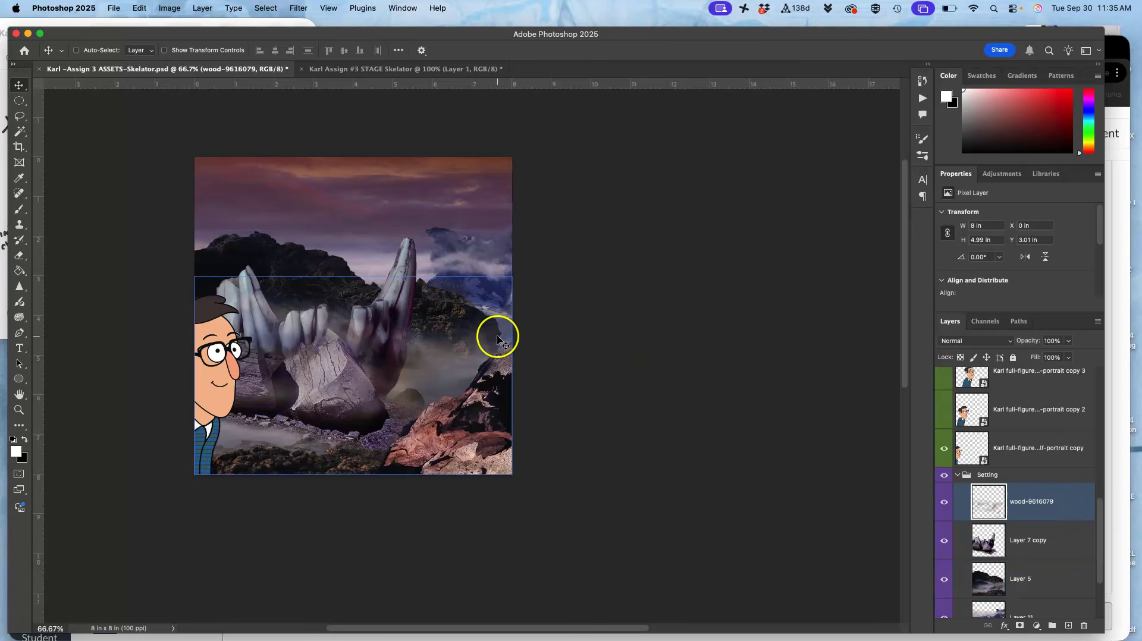
drag(452, 366, 448, 366)
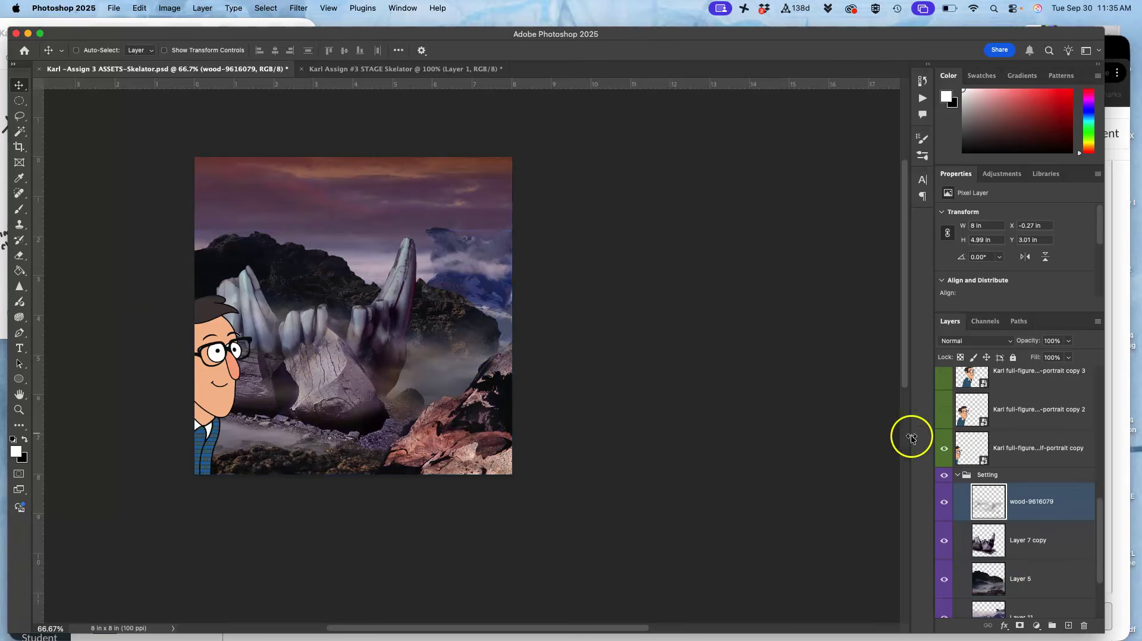
Duplicate Layer 6 in the Setting group and lower the copy's opacity to 17%.
scroll(1005, 476, down, 3)
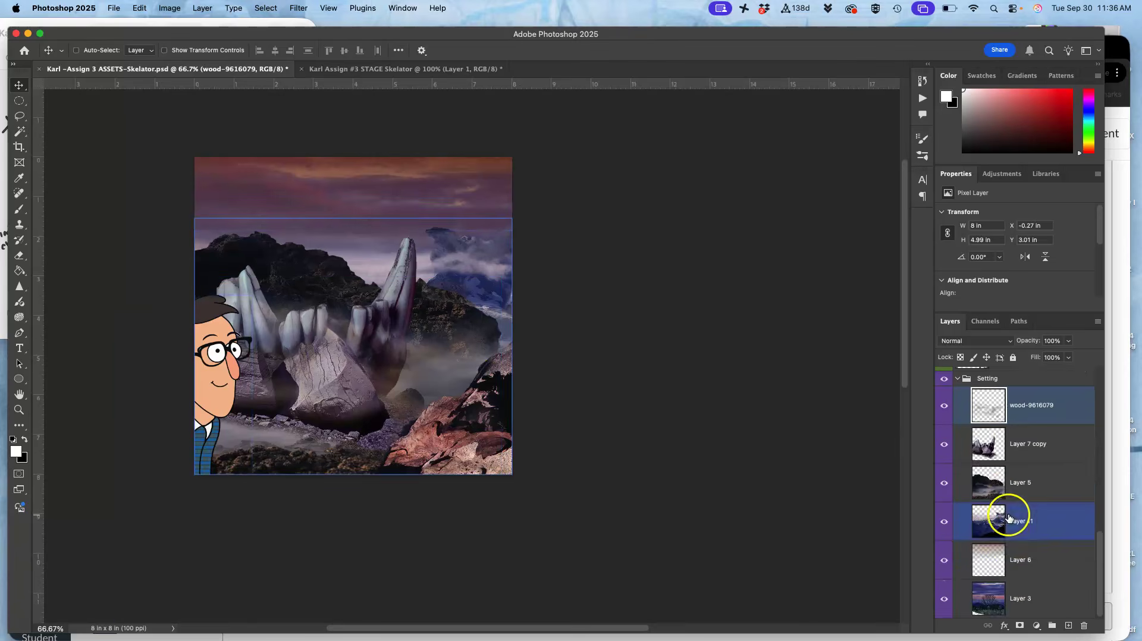
click(943, 561)
click(943, 561)
click(1023, 565)
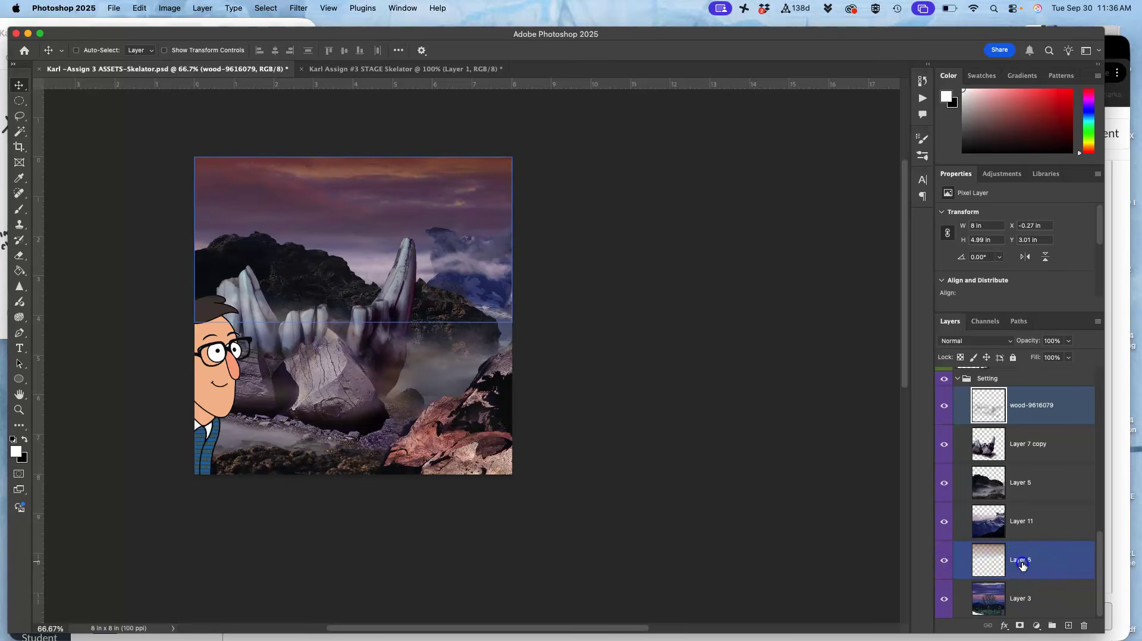
key(super+j)
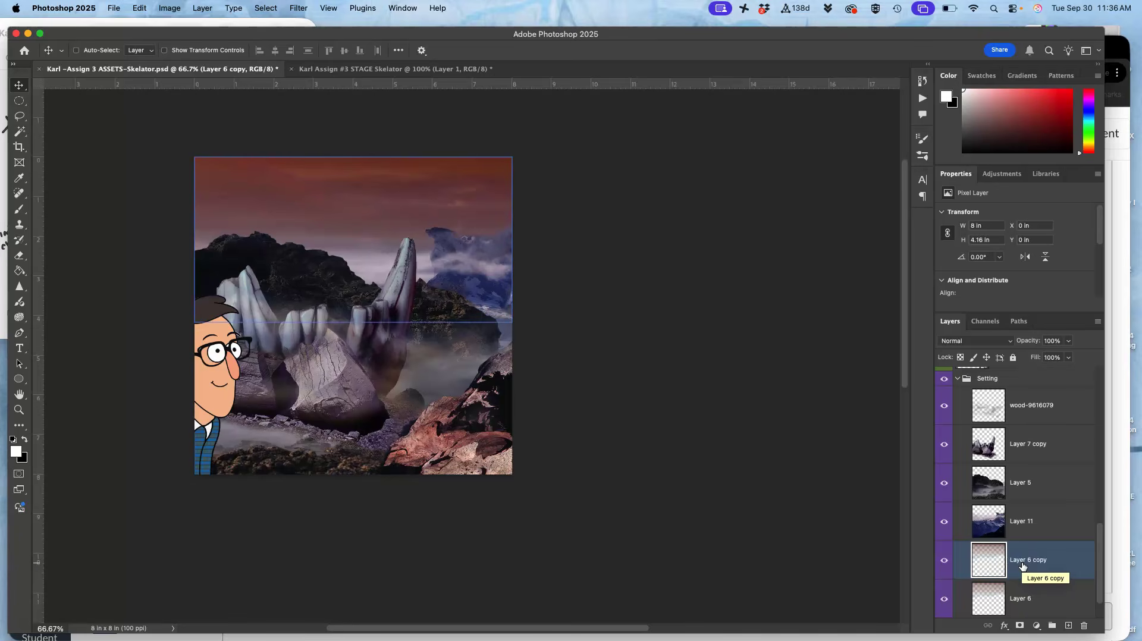
click(1067, 341)
drag(1036, 359, 1027, 359)
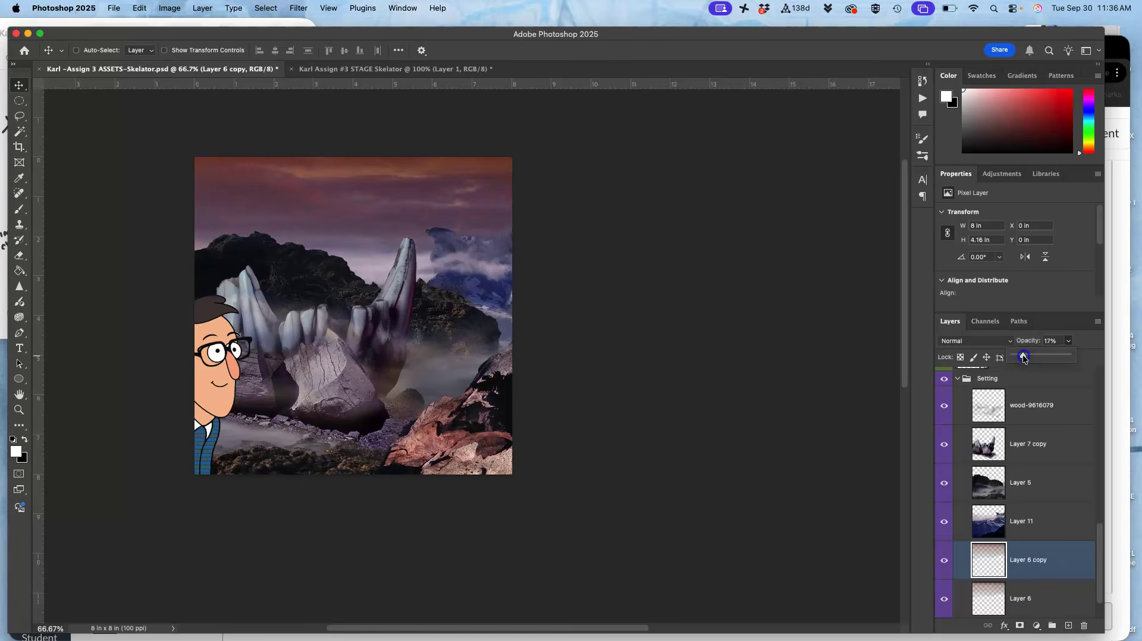
Toggle the visibility of Layer 6 copy to compare the sky with and without it.
click(945, 562)
click(944, 562)
click(945, 562)
click(945, 562)
click(945, 562)
click(945, 562)
drag(956, 564, 1019, 557)
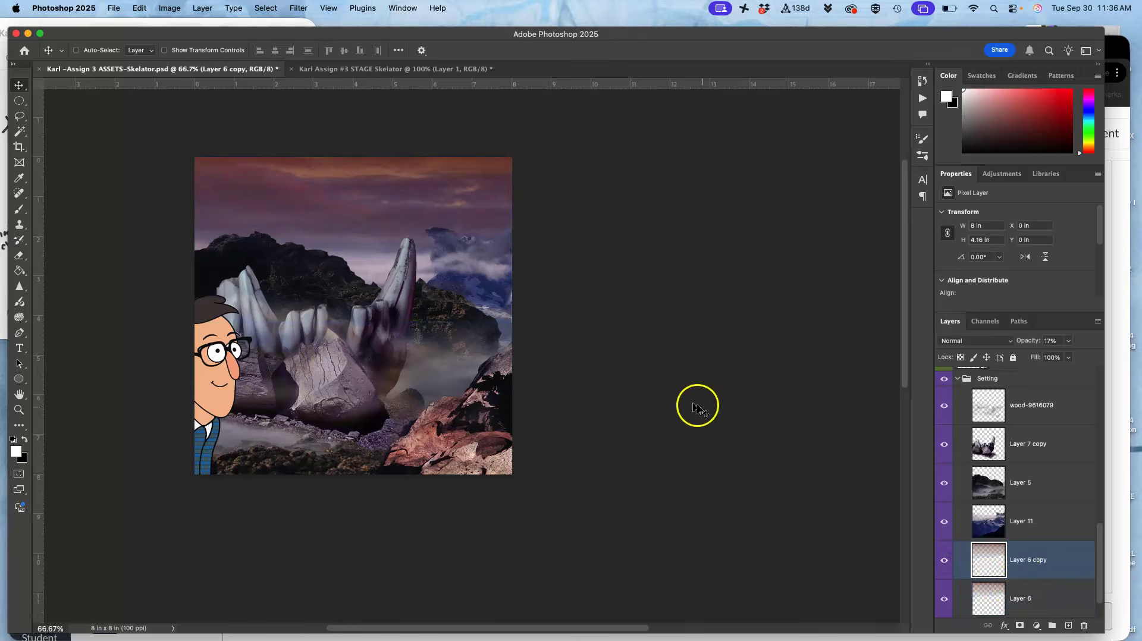
Save the ASSETS document and hide the full-figure self-portrait copy layer above the Setting group.
key(super+s)
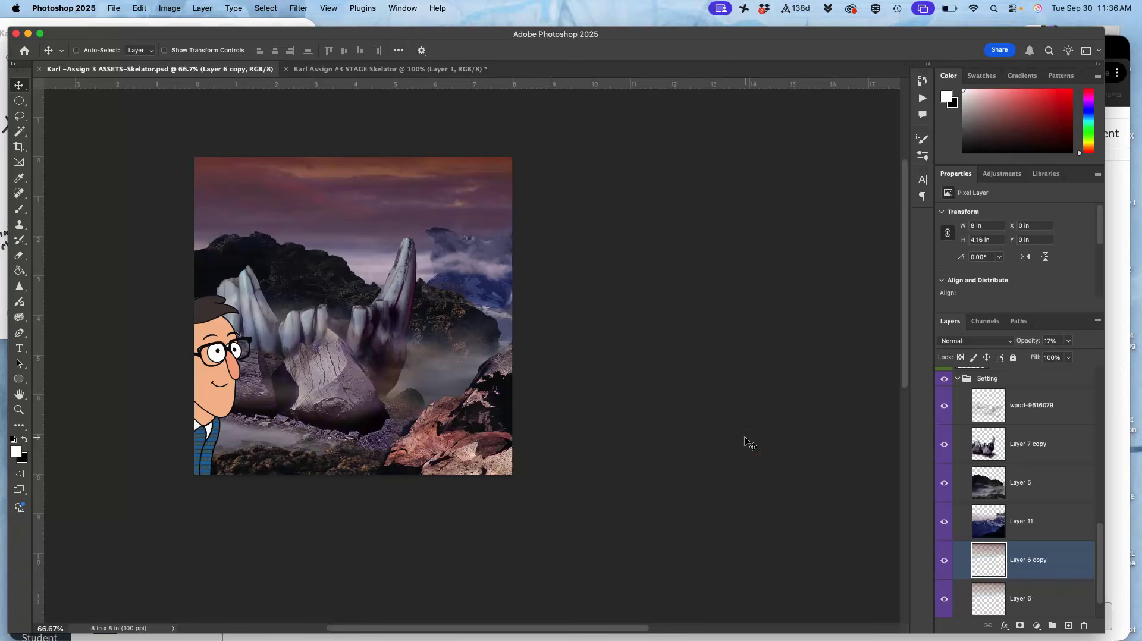
scroll(975, 476, up, 3)
click(963, 464)
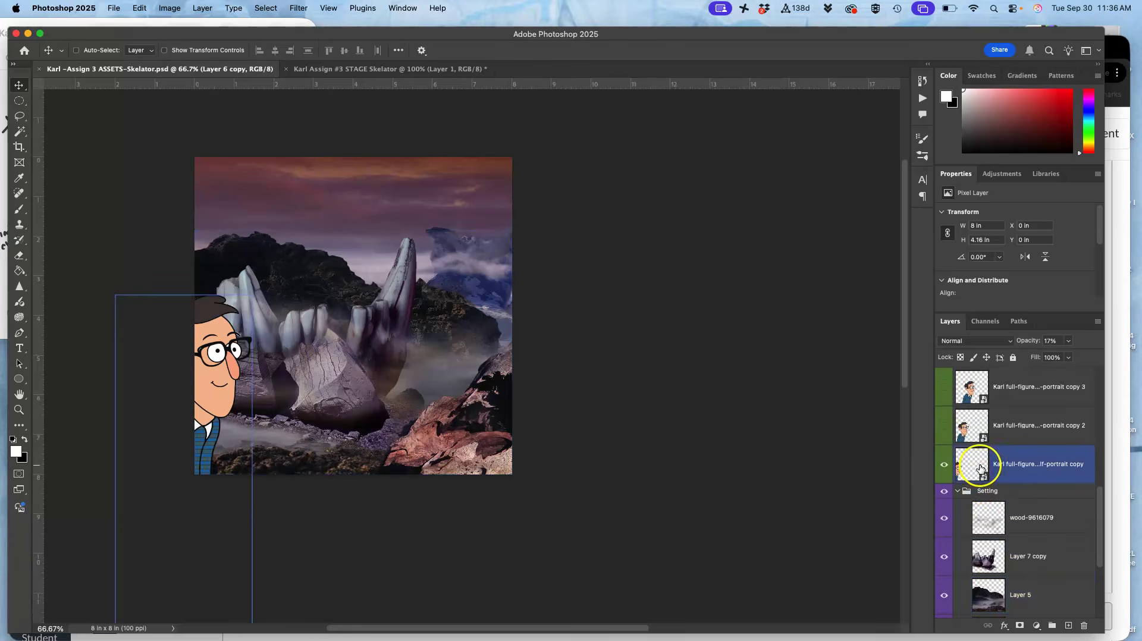
click(944, 466)
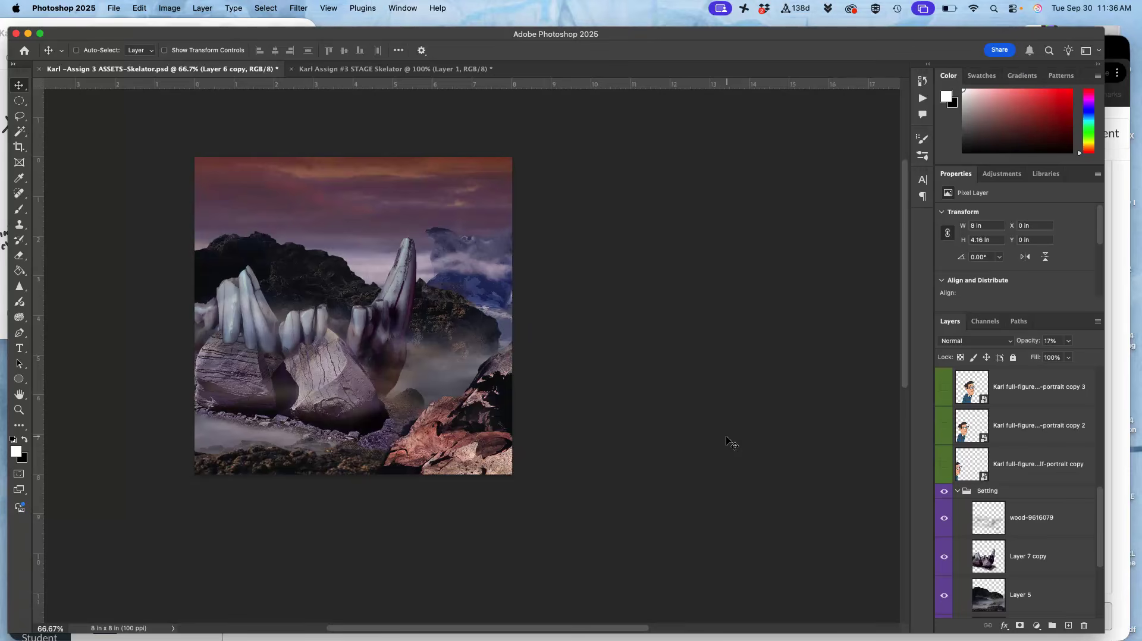
Merge all visible layers into a new layer above ROCK PROP while keeping the original layers.
scroll(976, 448, up, 6)
click(1014, 400)
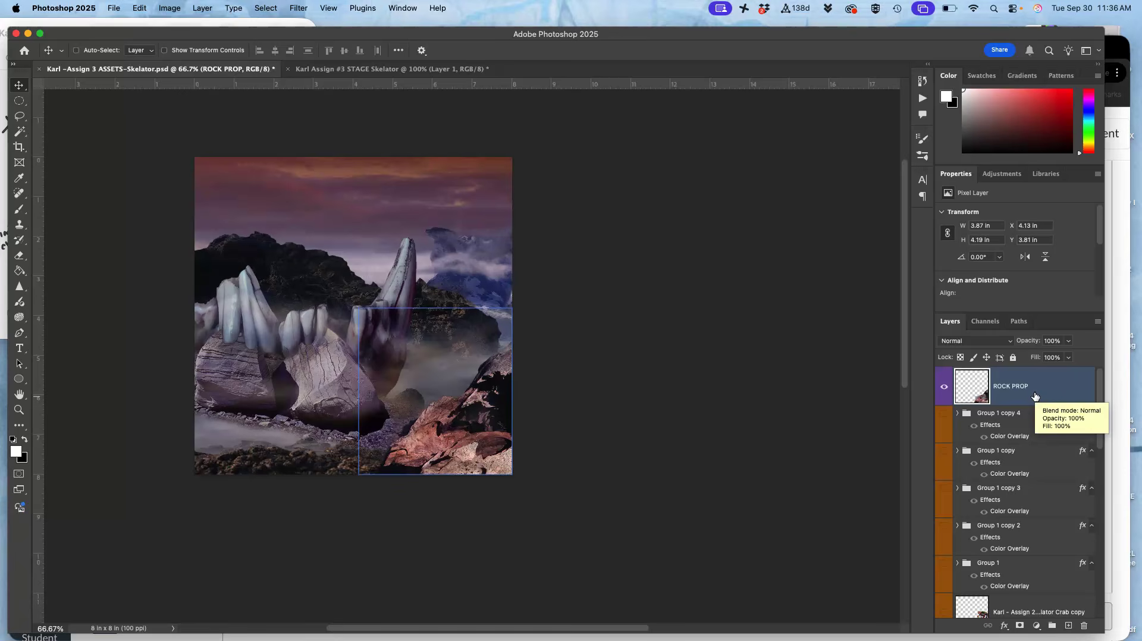
click(200, 9)
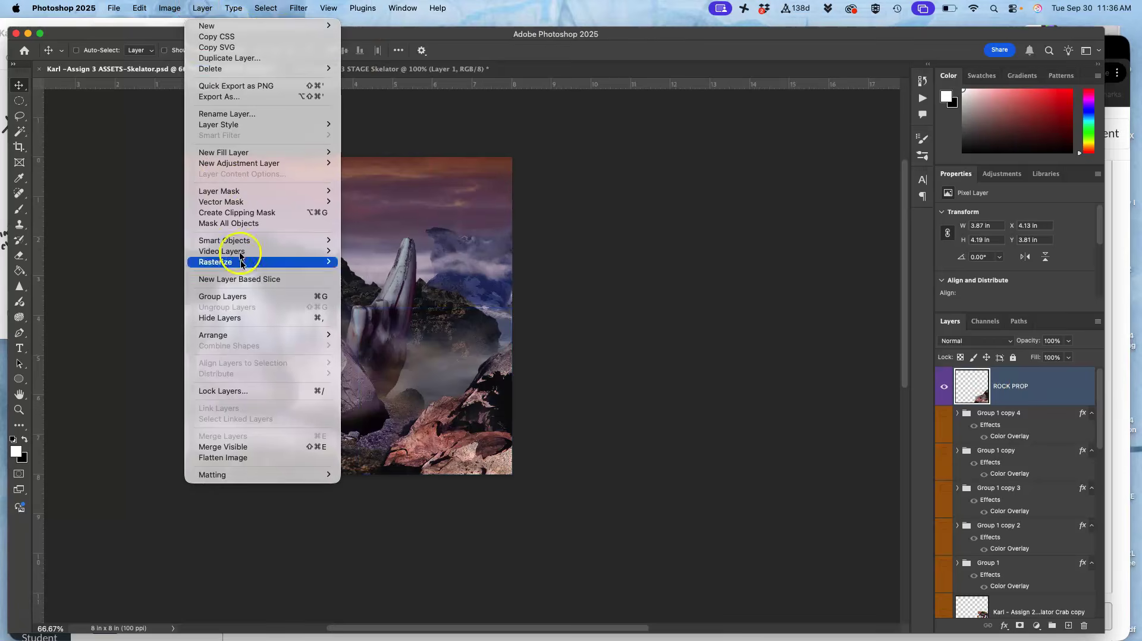
alt+click(237, 447)
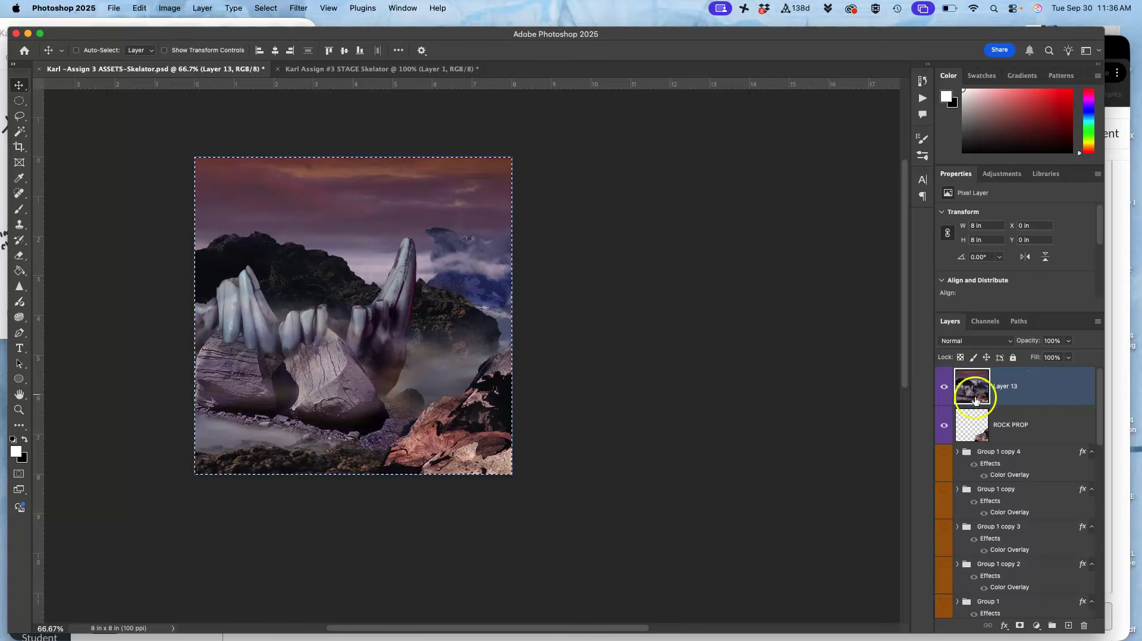
Copy the merged scene layer and paste it into the STAGE document above Layer 1.
key(super)
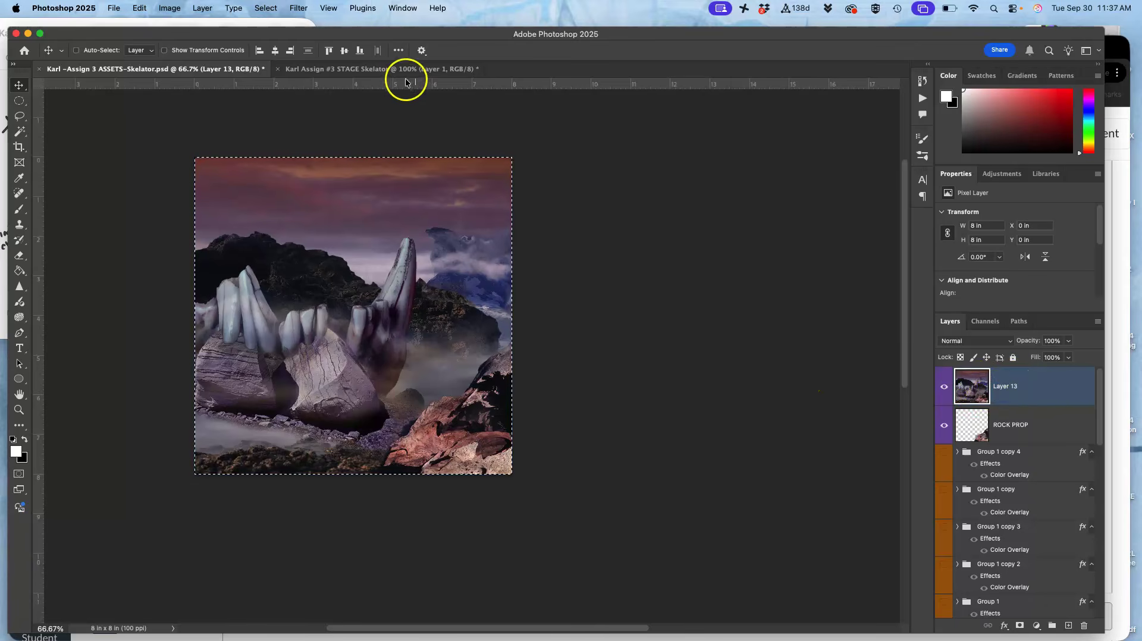
click(384, 70)
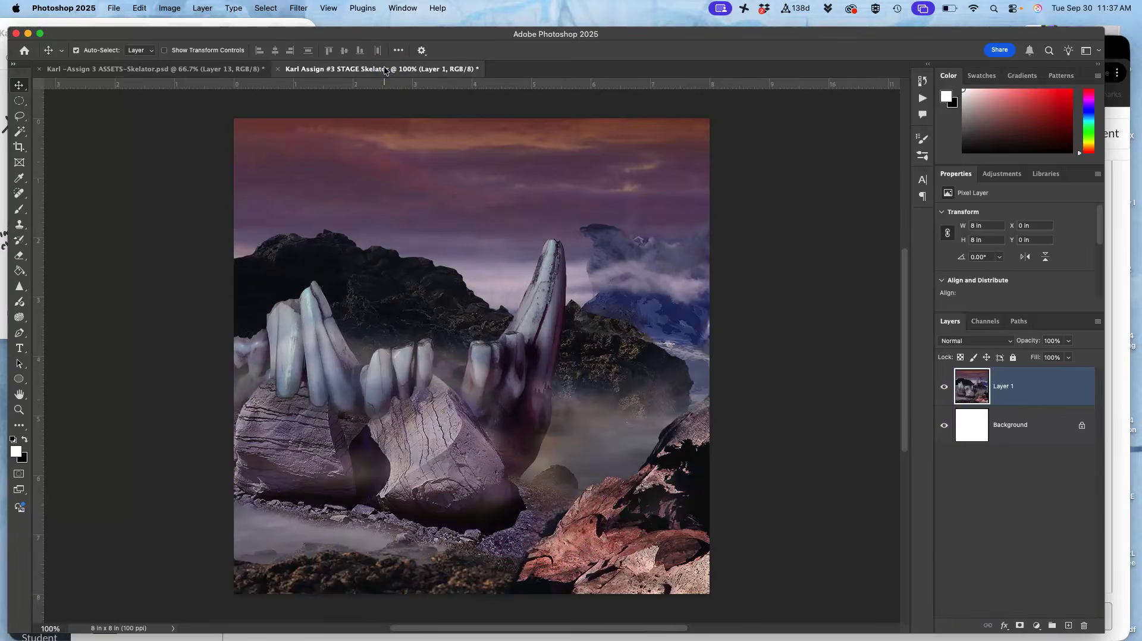
key(super+v)
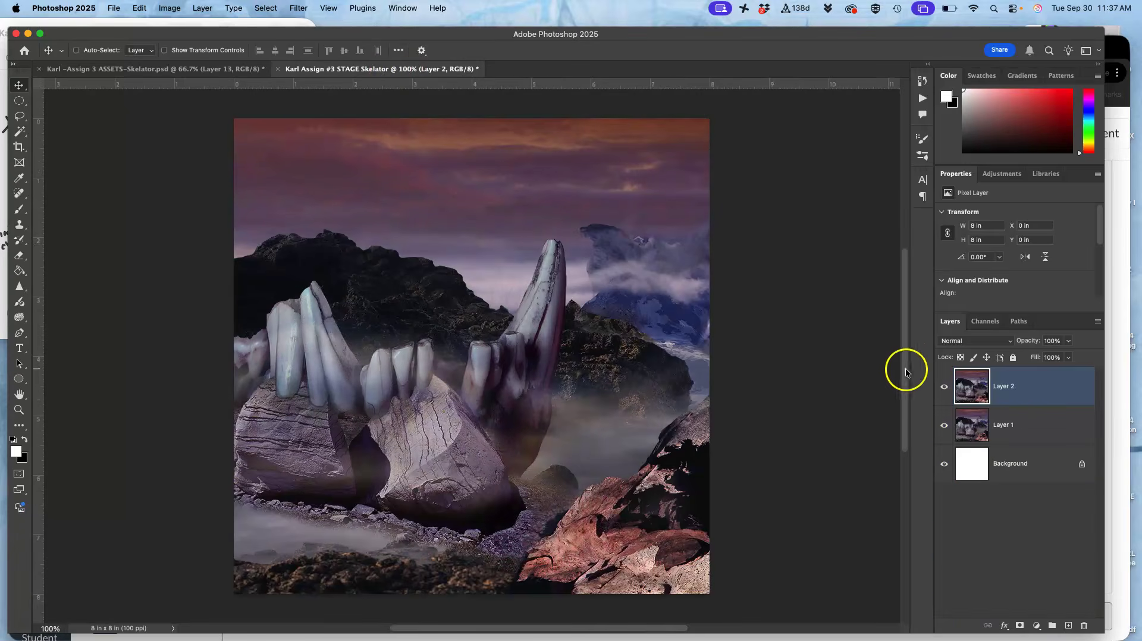
Toggle Layer 2's visibility to compare it with Layer 1 as animation frames, and return to the ASSETS document.
click(943, 387)
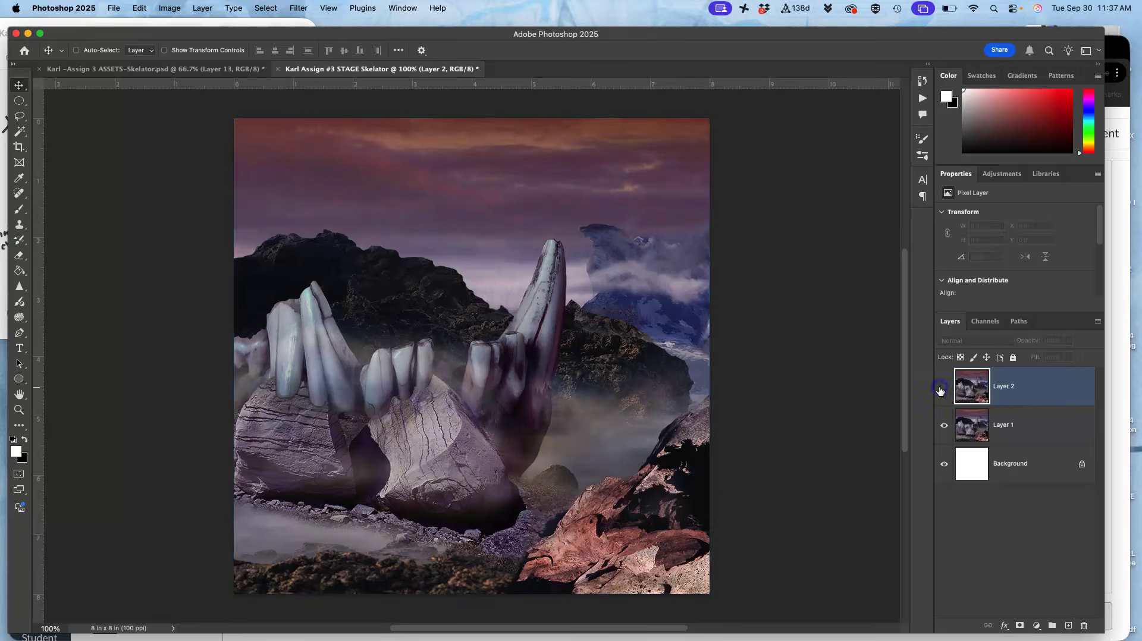
click(944, 388)
click(943, 387)
click(940, 390)
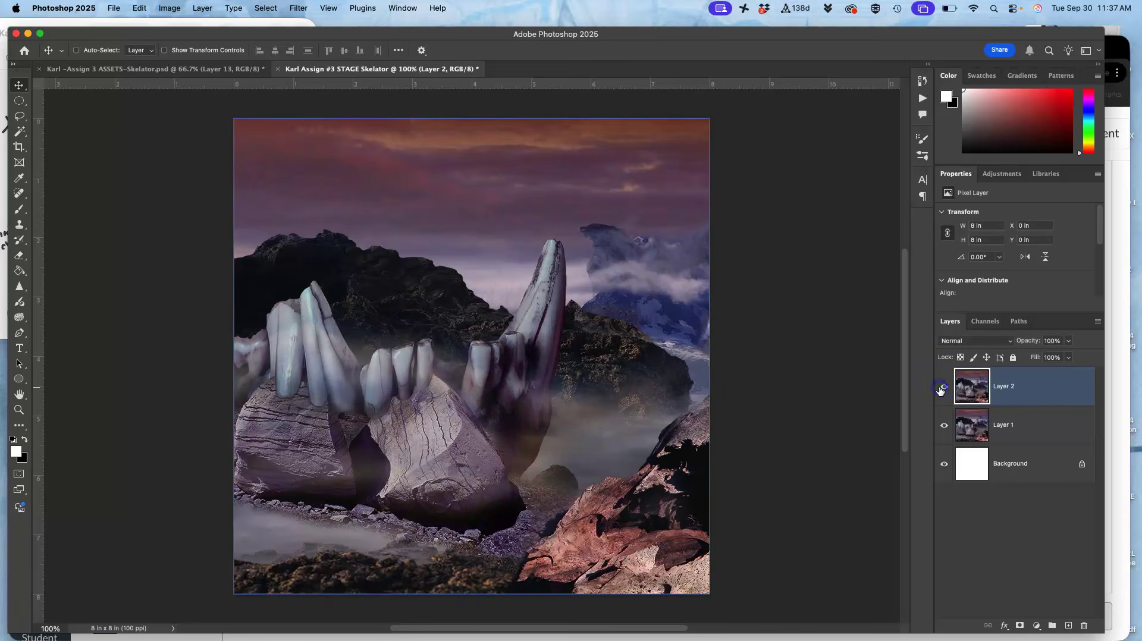
click(940, 390)
click(940, 390)
click(940, 390)
click(940, 390)
click(940, 391)
click(940, 390)
click(940, 390)
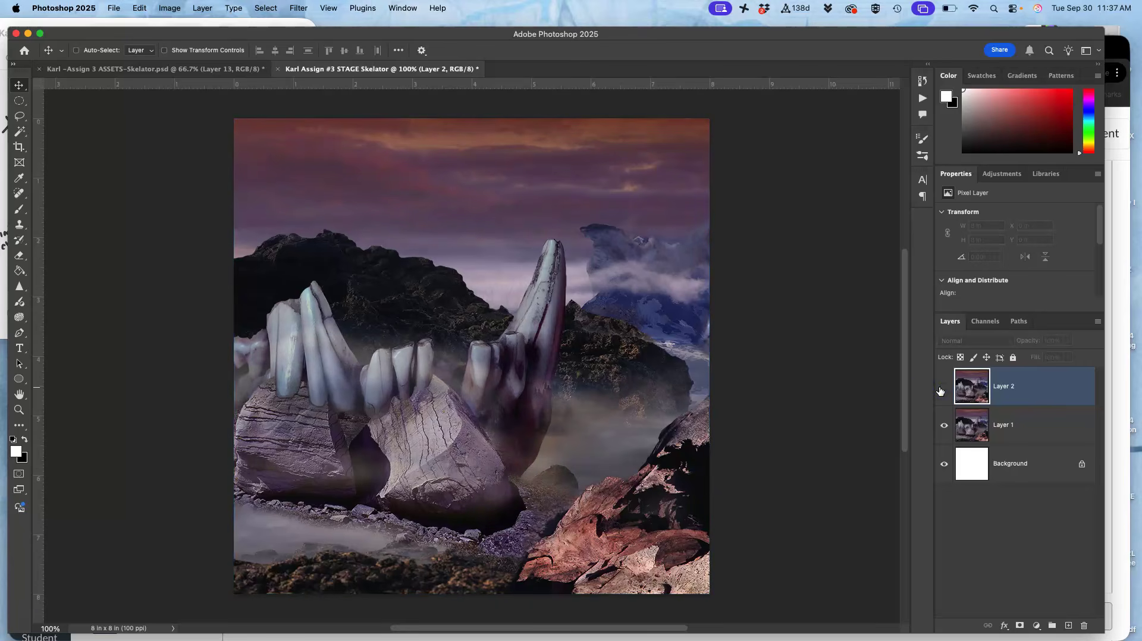
click(940, 391)
click(940, 390)
click(940, 391)
click(940, 390)
click(940, 391)
click(940, 390)
click(940, 390)
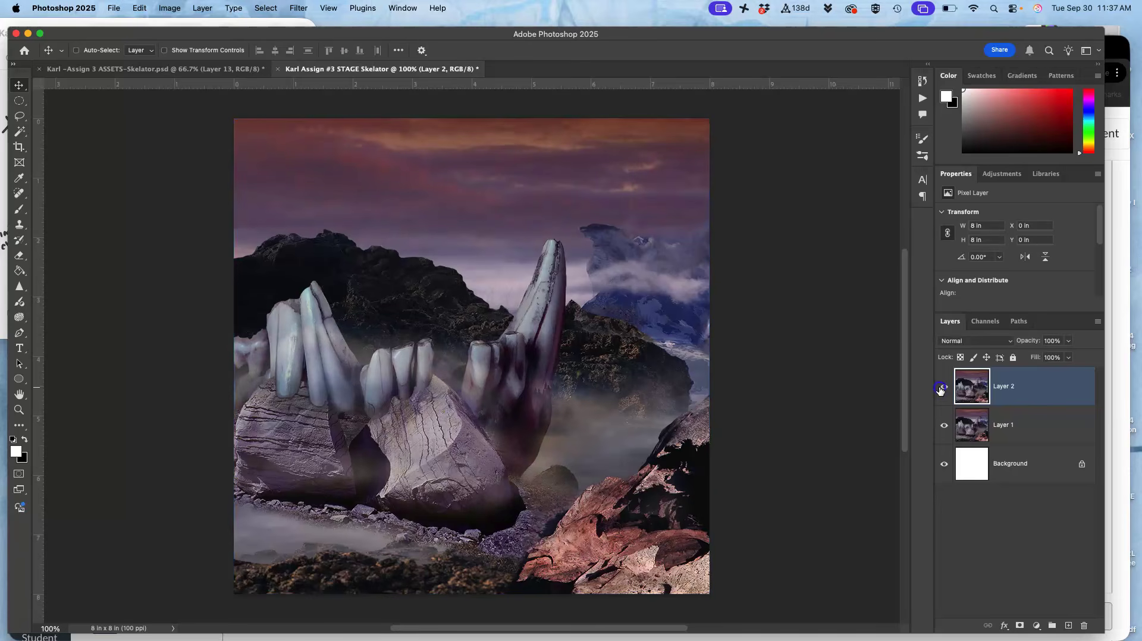
click(191, 66)
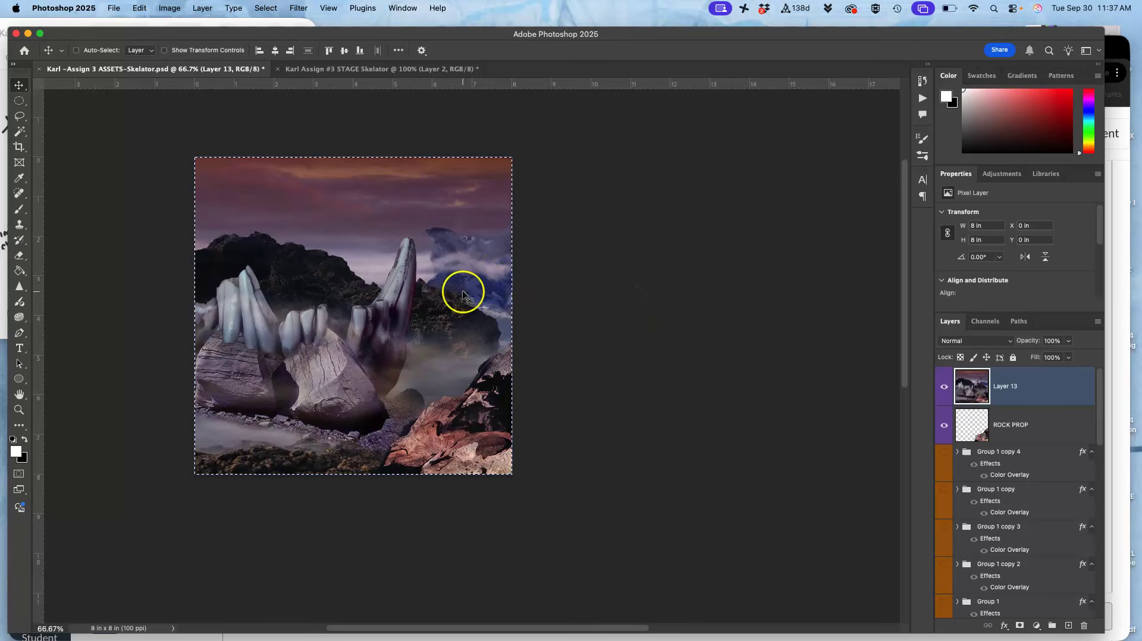
key(Delete)
click(1026, 379)
click(995, 391)
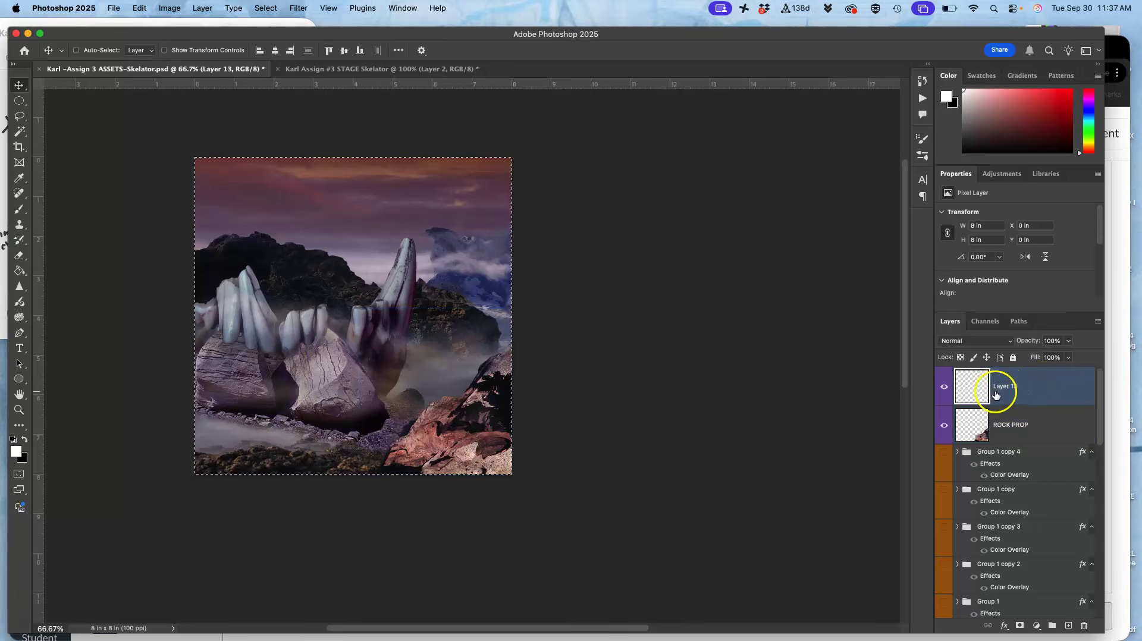
key(super+z)
click(657, 346)
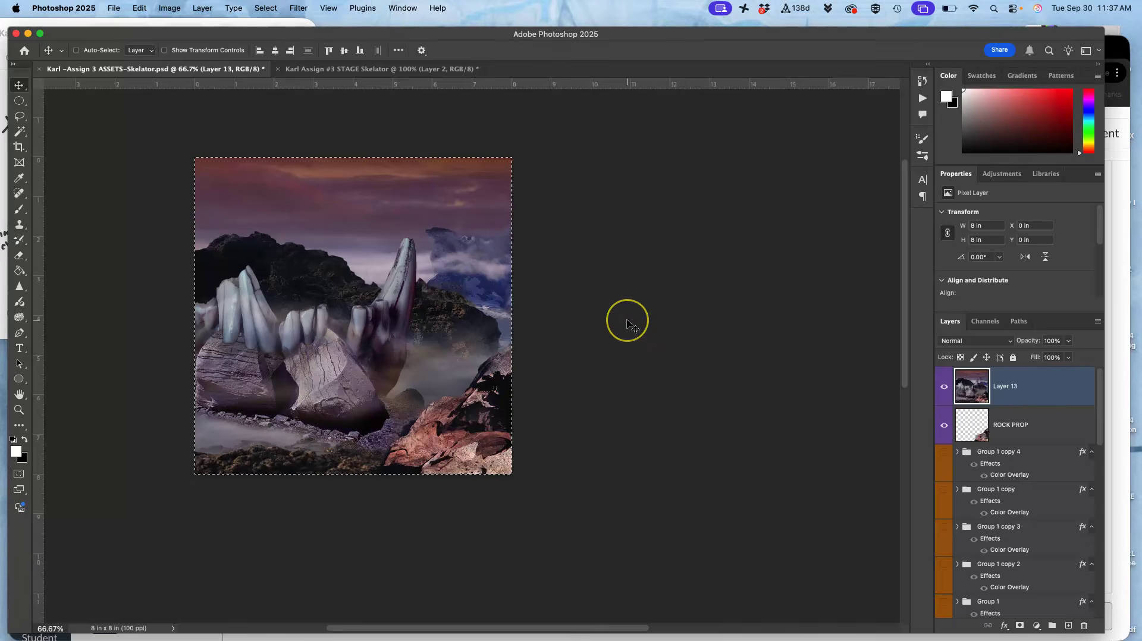
Clear the selection and delete the merged Layer 13 from the ASSETS document.
key(super+d)
key(BackSpace)
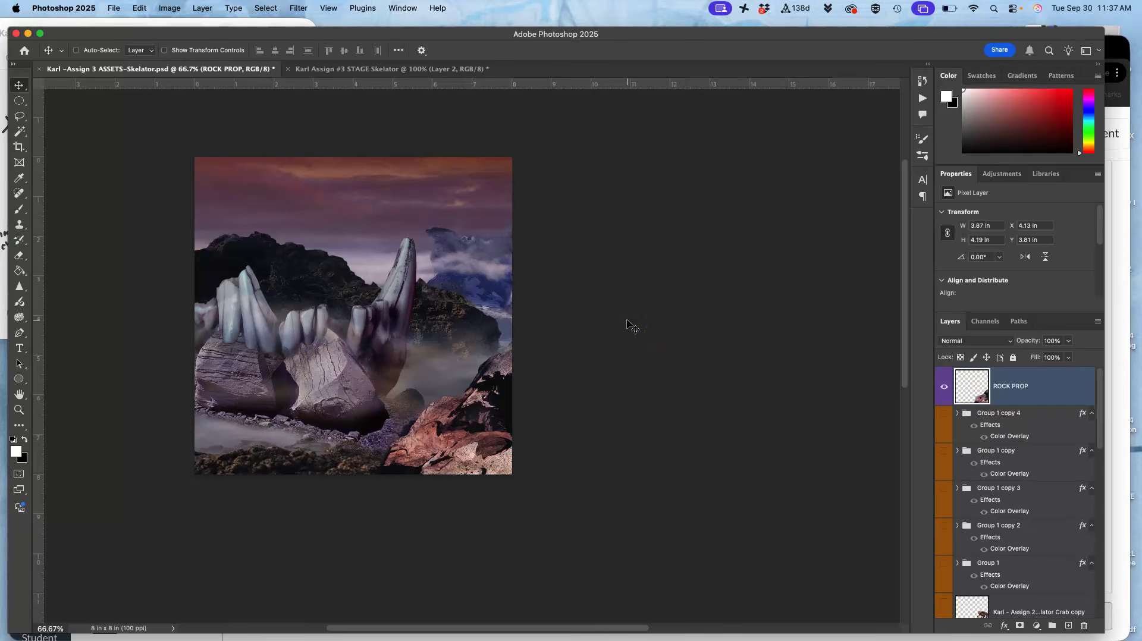
Duplicate Layer 6 copy inside the Setting group.
scroll(1007, 478, down, 10)
click(1015, 497)
click(1019, 520)
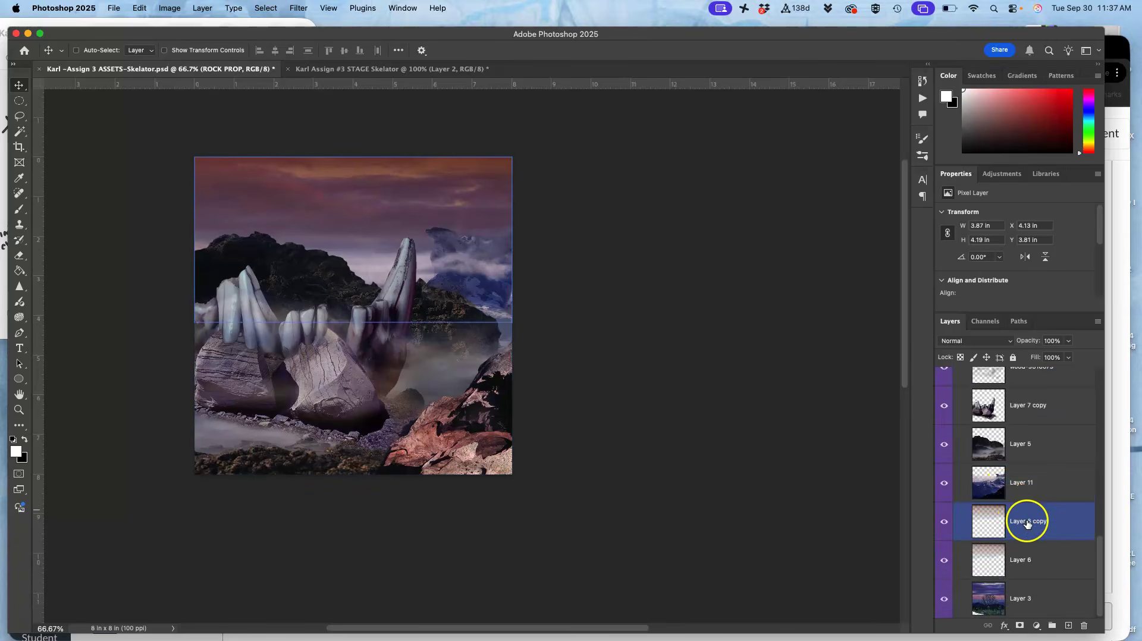
key(super+j)
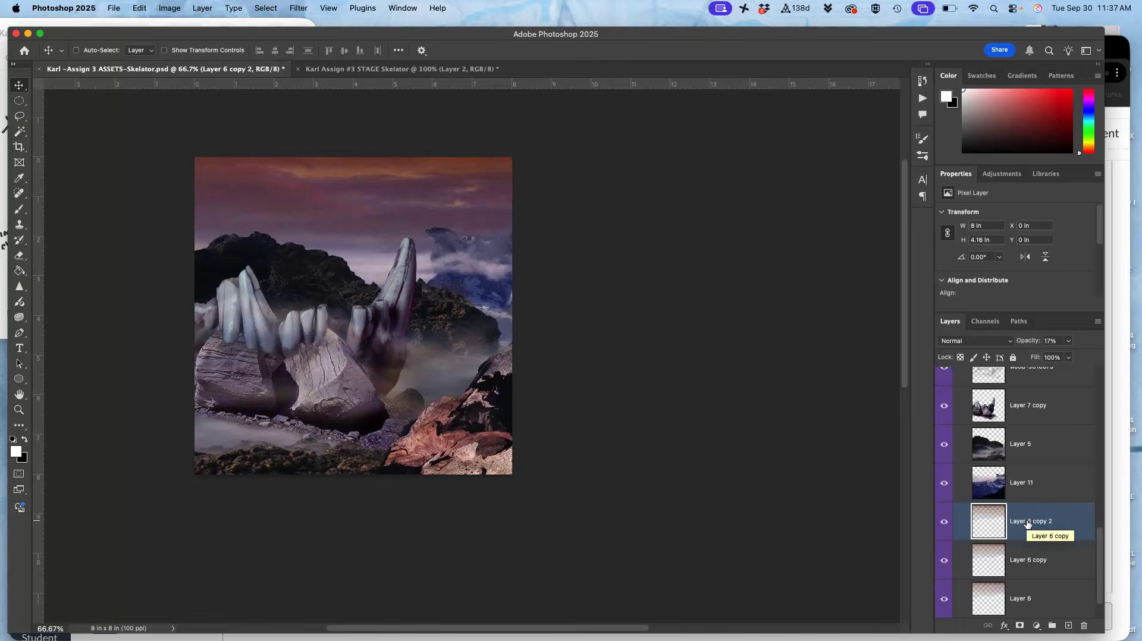
Shift the wood-9616079 layer in the Setting group slightly to about X -0.18 in, Y 3.13 in.
scroll(1028, 473, up, 3)
click(1028, 479)
drag(418, 372, 422, 382)
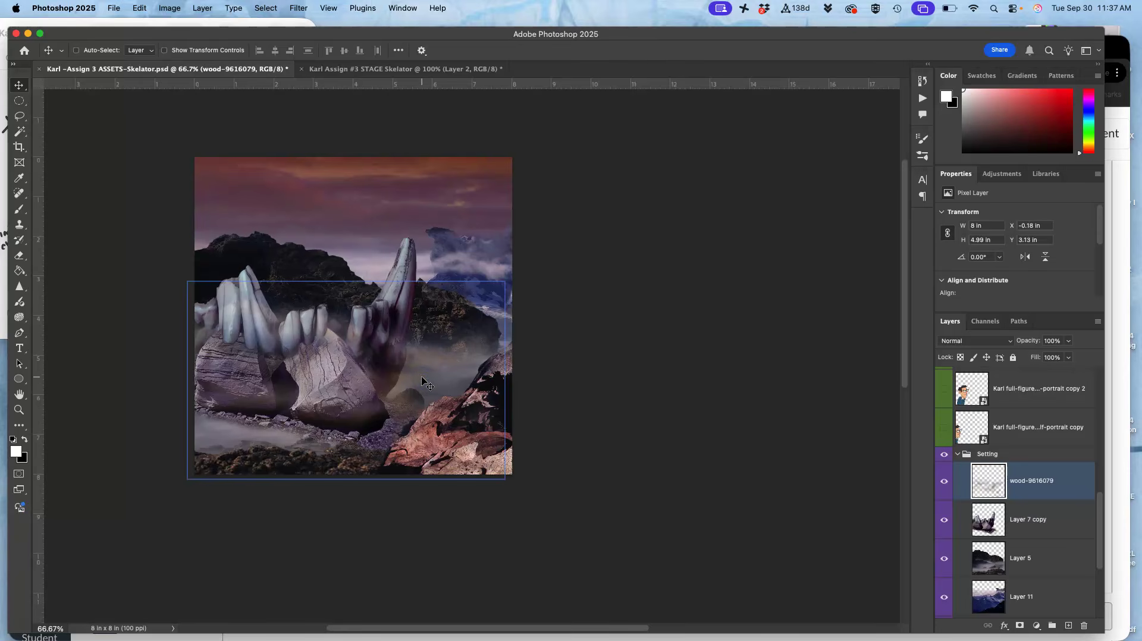
Stamp all visible layers into a new layer above ROCK PROP and paste its full-canvas copy into the STAGE document above Layer 2.
scroll(966, 410, up, 10)
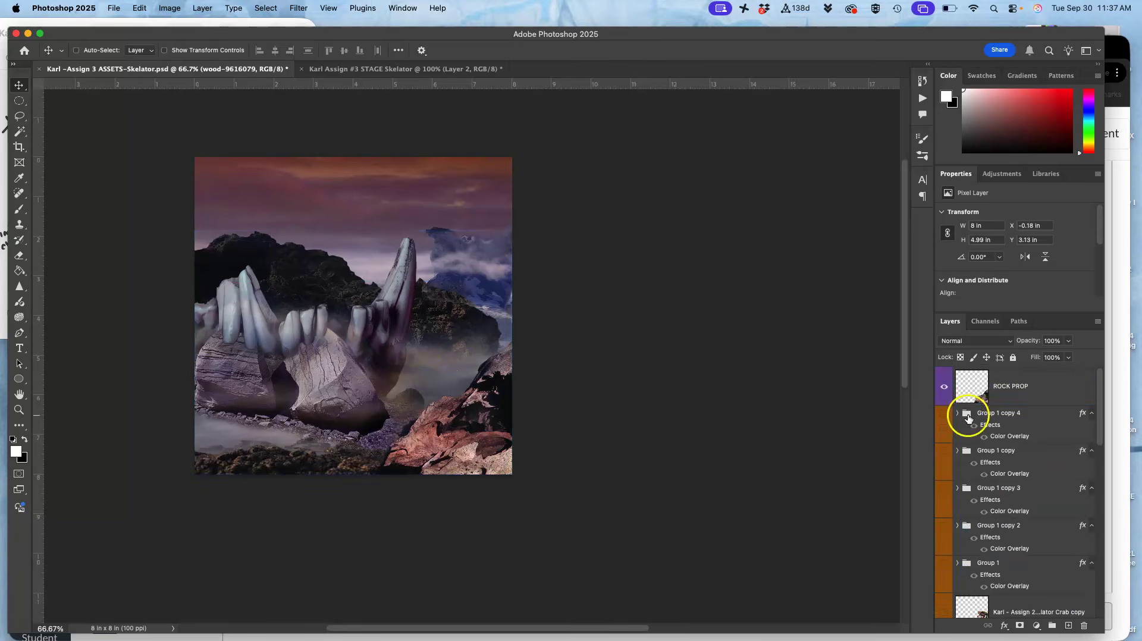
click(1001, 374)
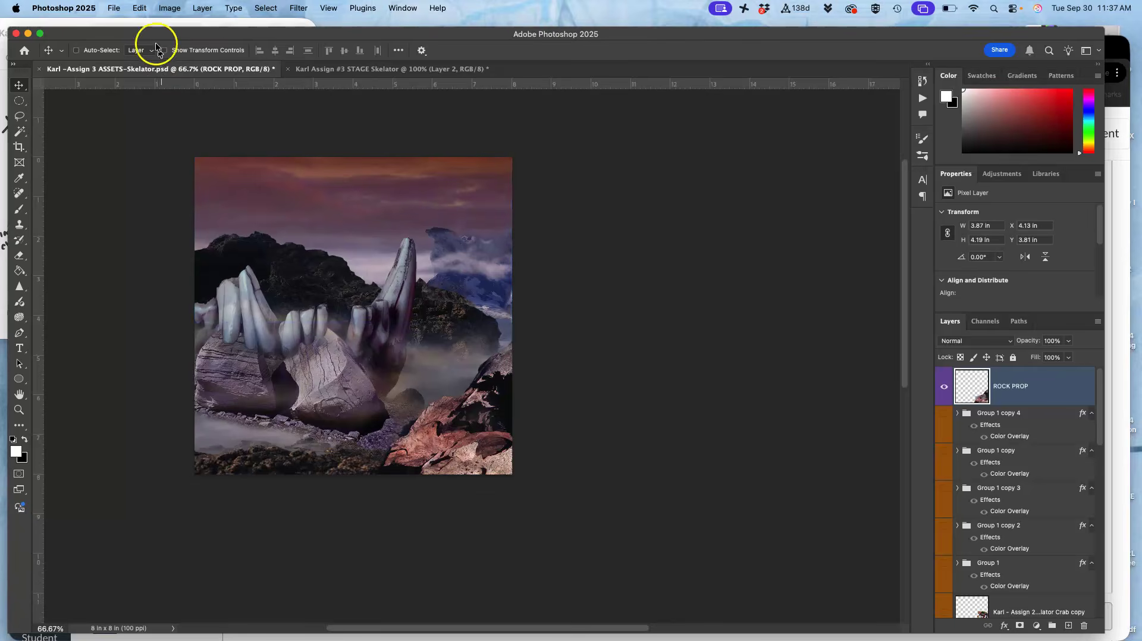
click(208, 10)
click(212, 447)
key(super+a)
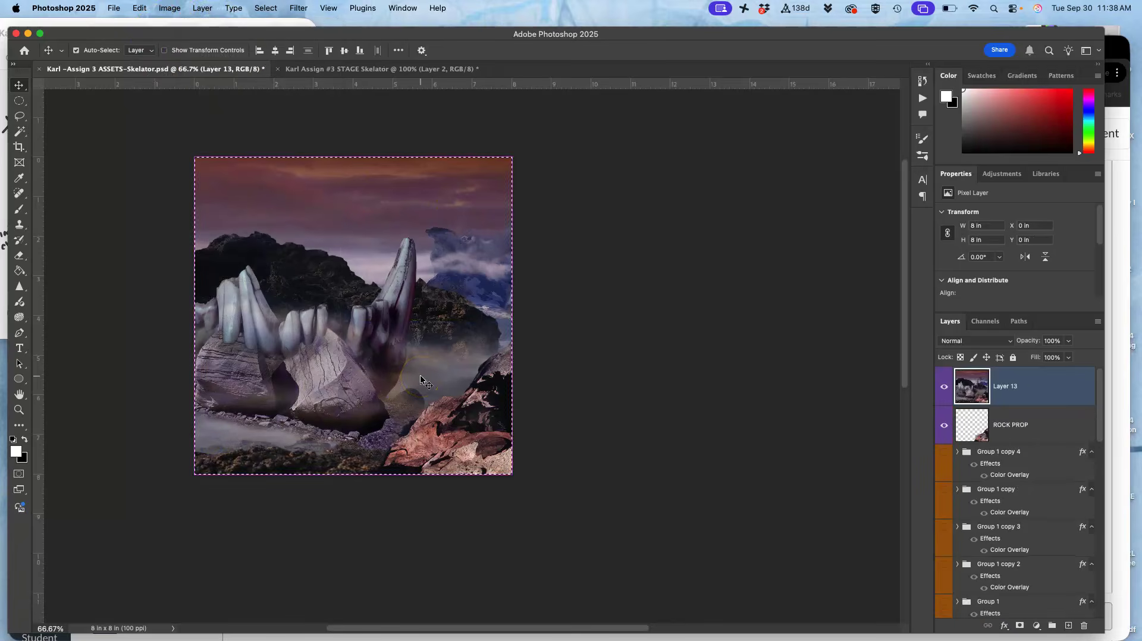
drag(397, 181, 379, 73)
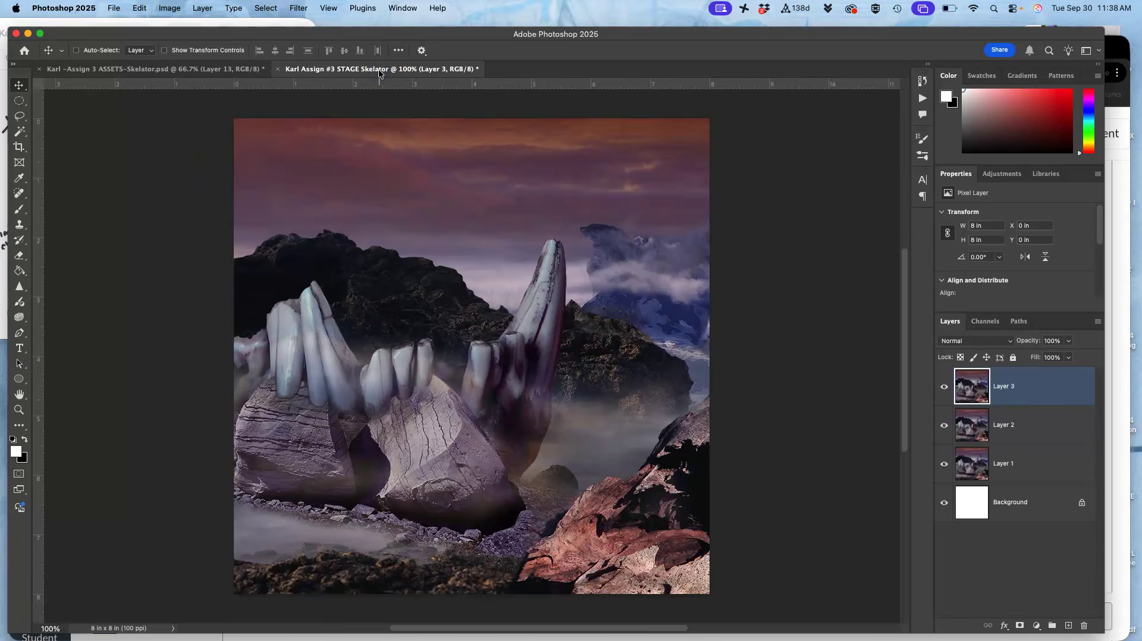
Toggle the visibility of Layer 3 and Layer 2 in the STAGE document to compare the three frames in sequence.
click(944, 388)
click(945, 396)
click(945, 396)
click(944, 392)
click(943, 391)
click(943, 391)
click(943, 391)
click(944, 426)
click(943, 427)
click(943, 392)
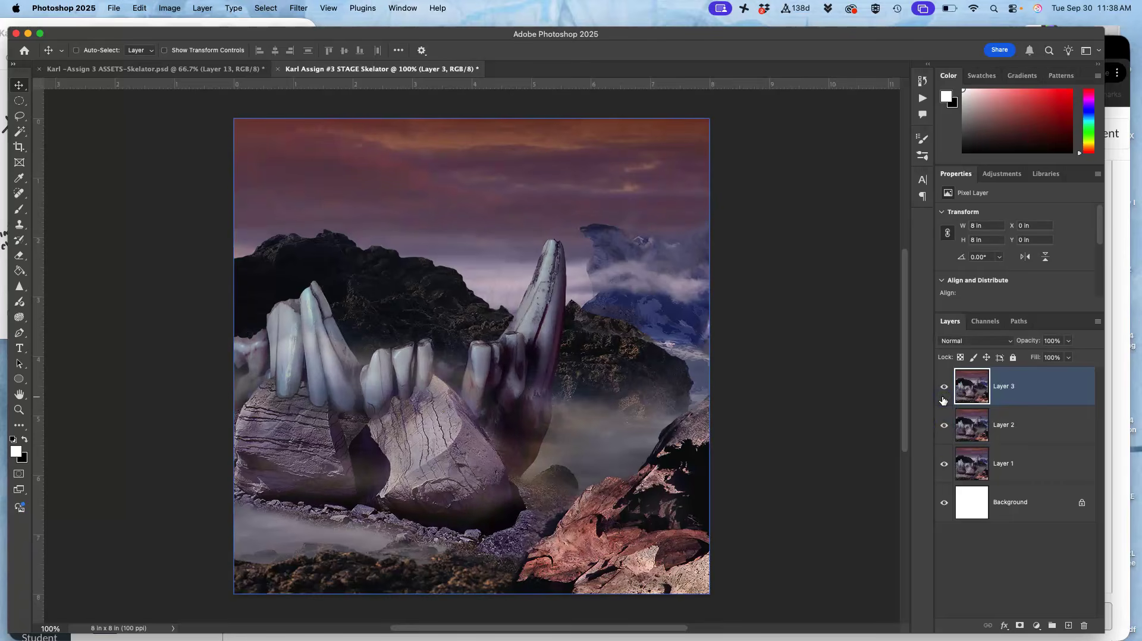
click(943, 397)
click(943, 425)
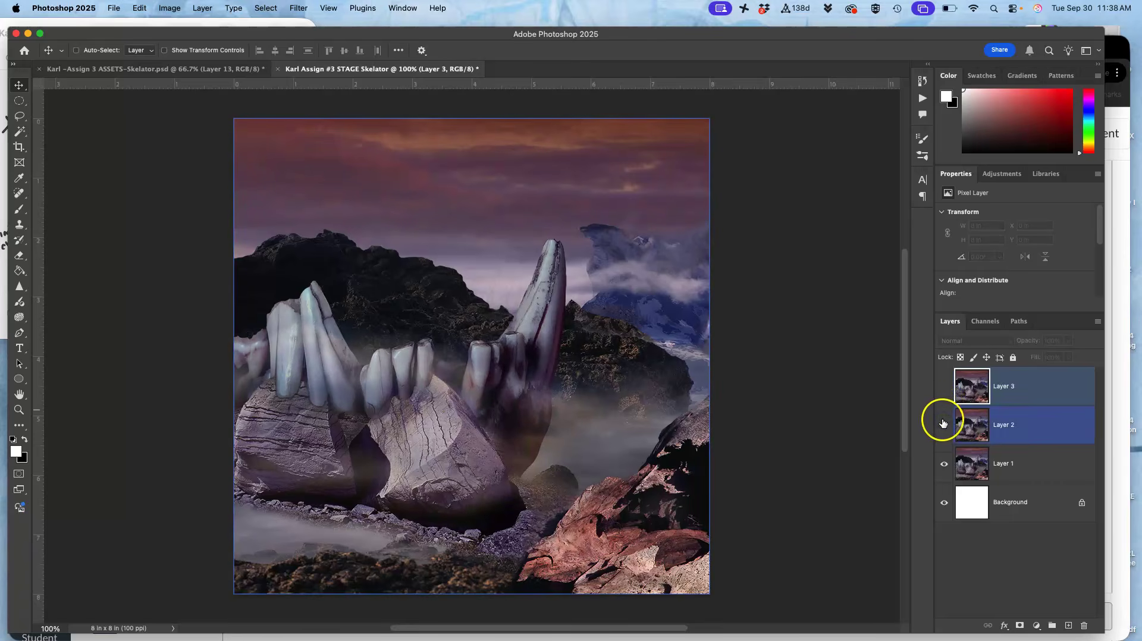
click(943, 426)
click(943, 426)
click(938, 386)
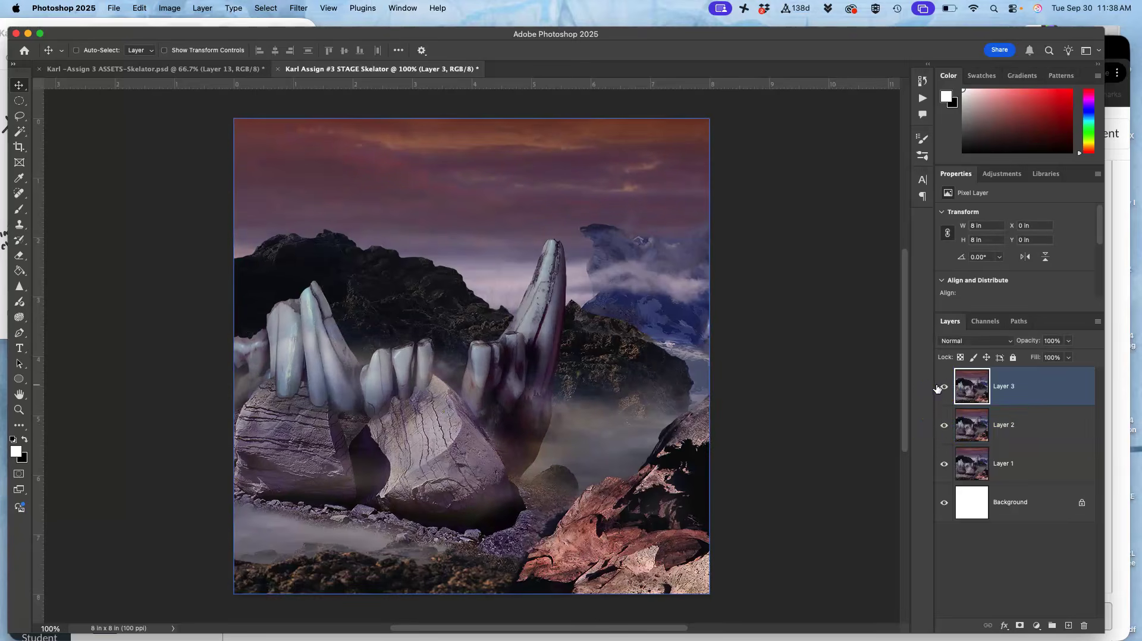
Delete Layer 3 from the STAGE document, and clear the selection and remove merged Layer 13 in the ASSETS document.
click(616, 438)
key(Delete)
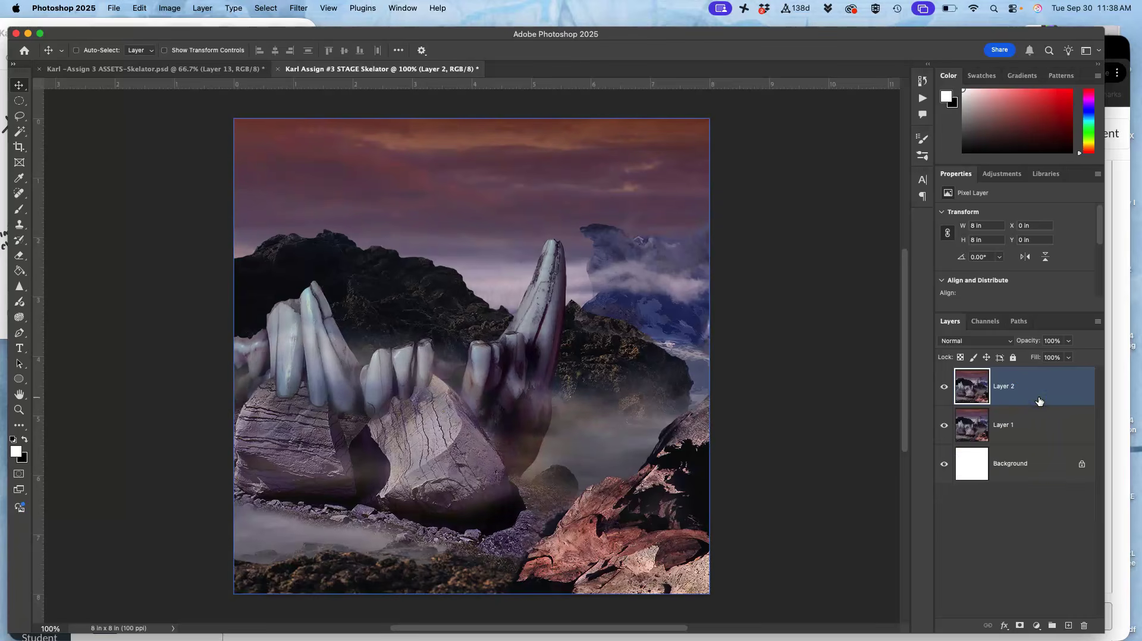
click(232, 69)
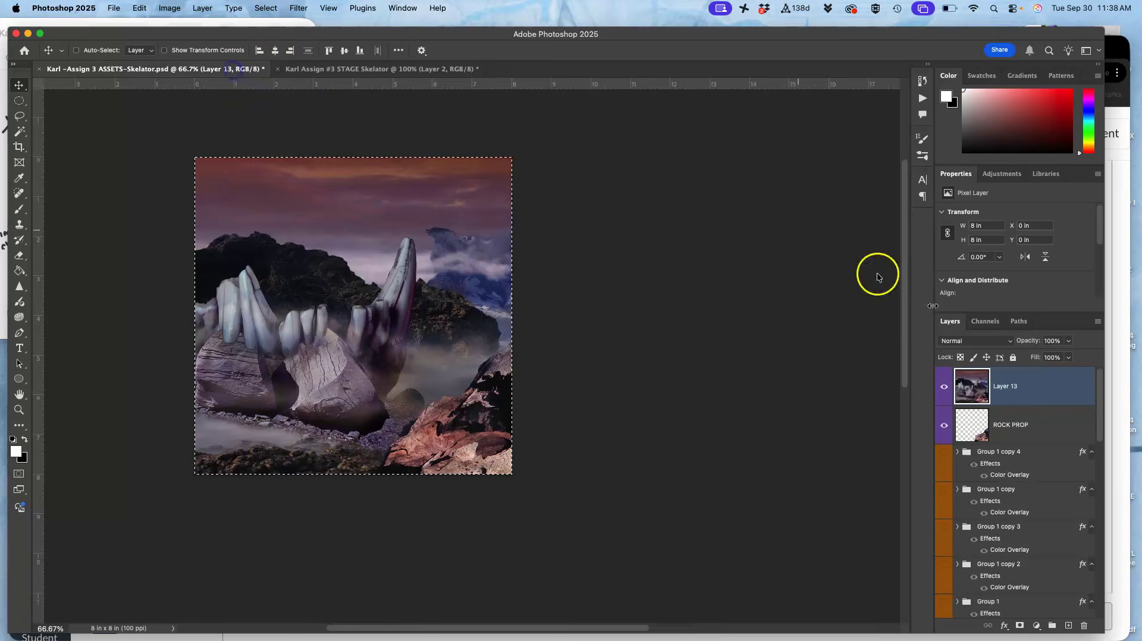
key(super+d)
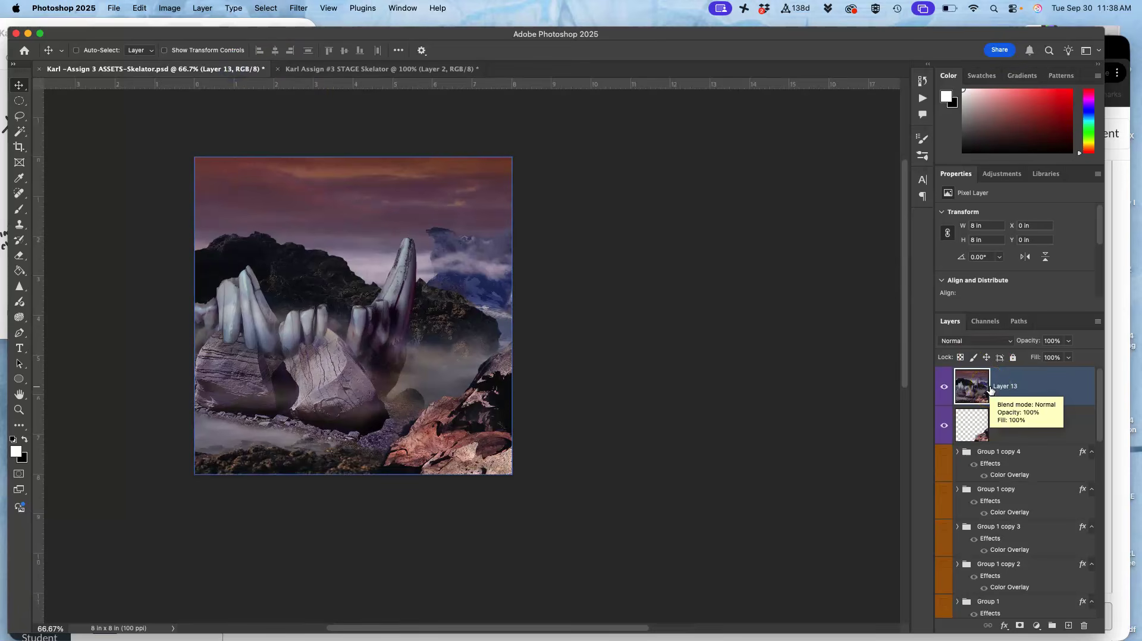
click(997, 424)
Move the wood-9616079 layer in the Setting group slightly right to about X -0.12 in.
scroll(994, 503, down, 10)
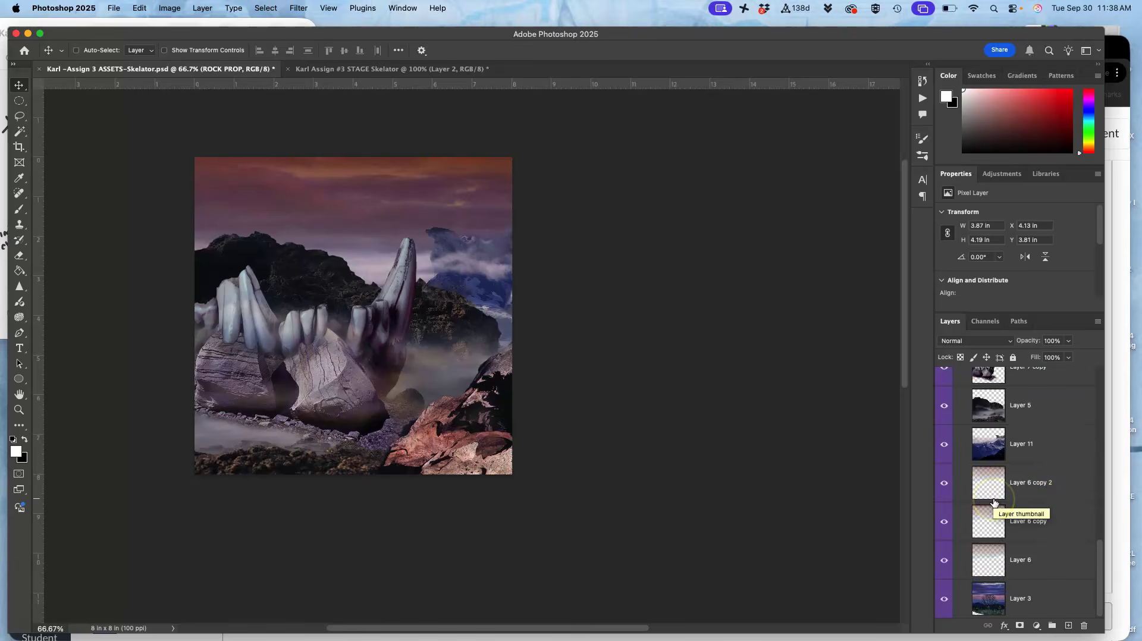
click(1011, 483)
scroll(1019, 484, up, 3)
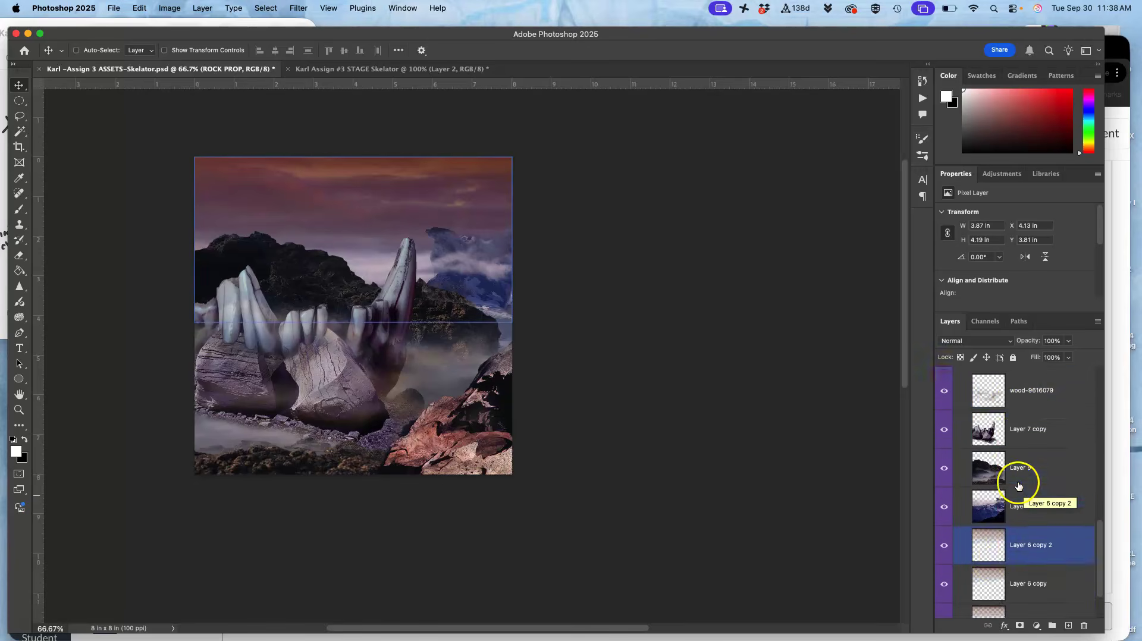
click(1019, 484)
click(1019, 431)
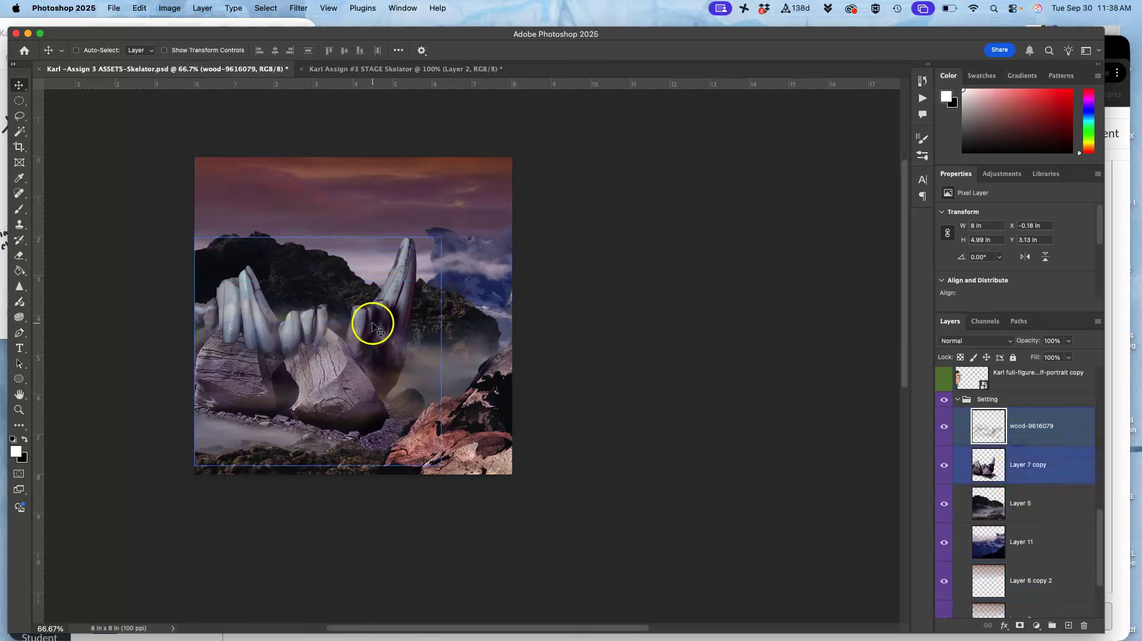
drag(353, 345, 356, 345)
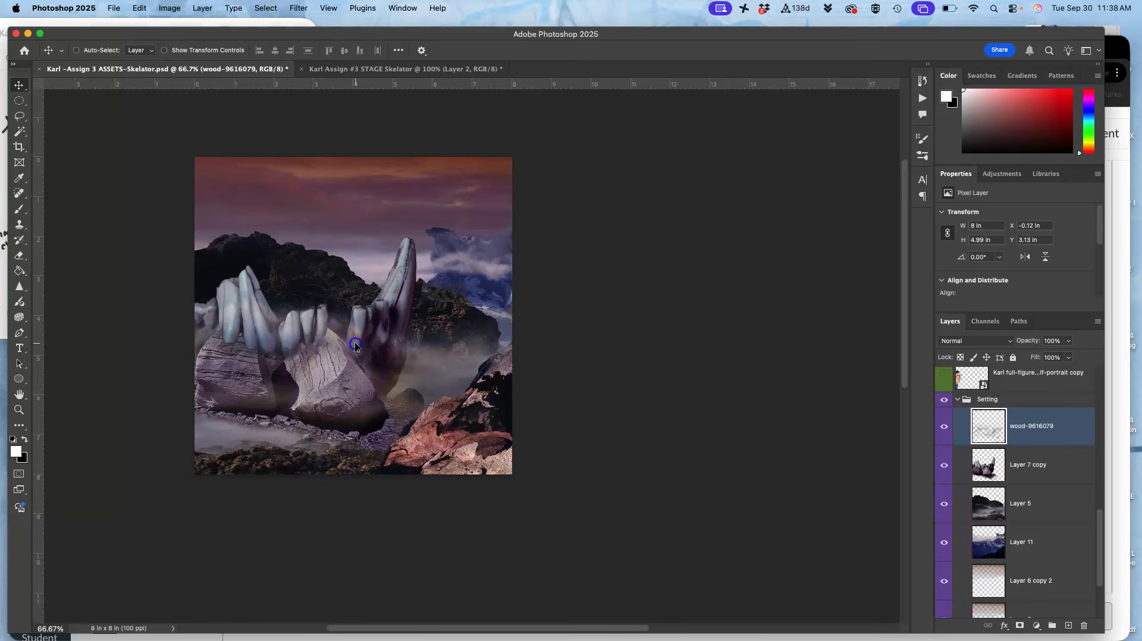
Revert the ASSETS document to the Layer Via Copy history state, undoing the moves of the wood-9616079 layer.
click(922, 80)
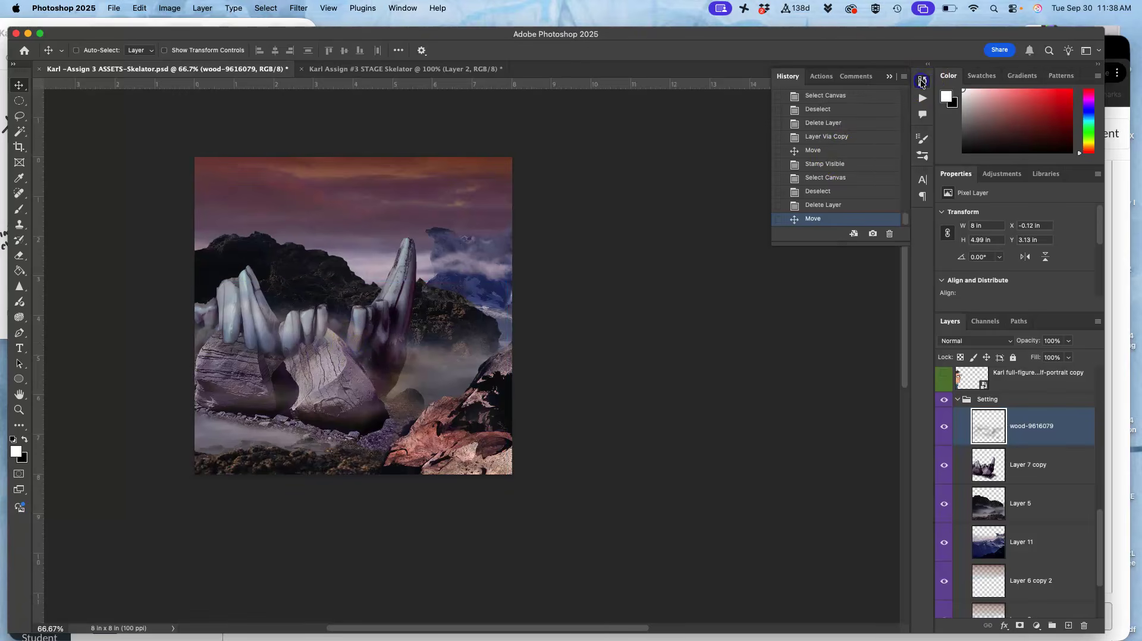
click(826, 151)
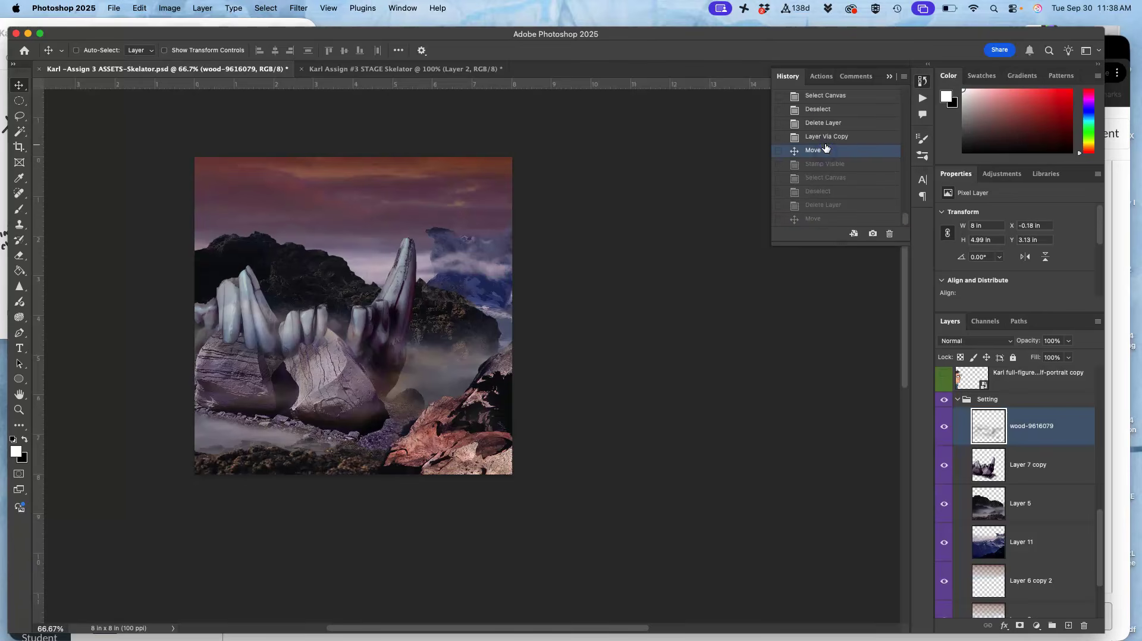
click(826, 137)
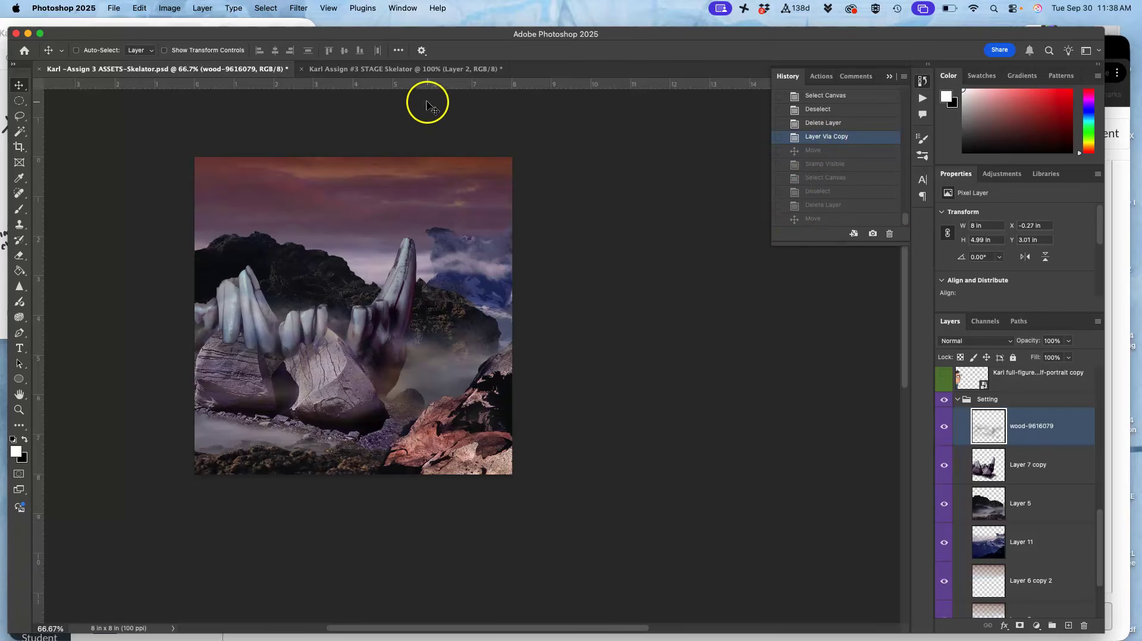
Hide Layer 6 copy 2 in the Setting group and check the scene against the STAGE document.
scroll(1015, 500, down, 4)
click(993, 493)
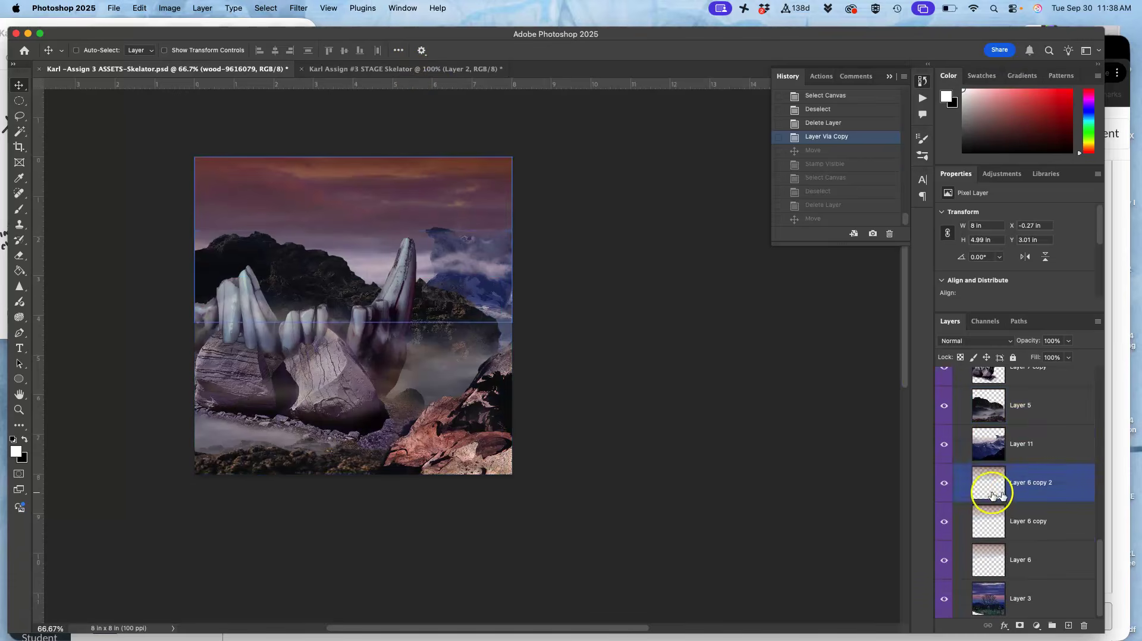
click(944, 483)
click(411, 68)
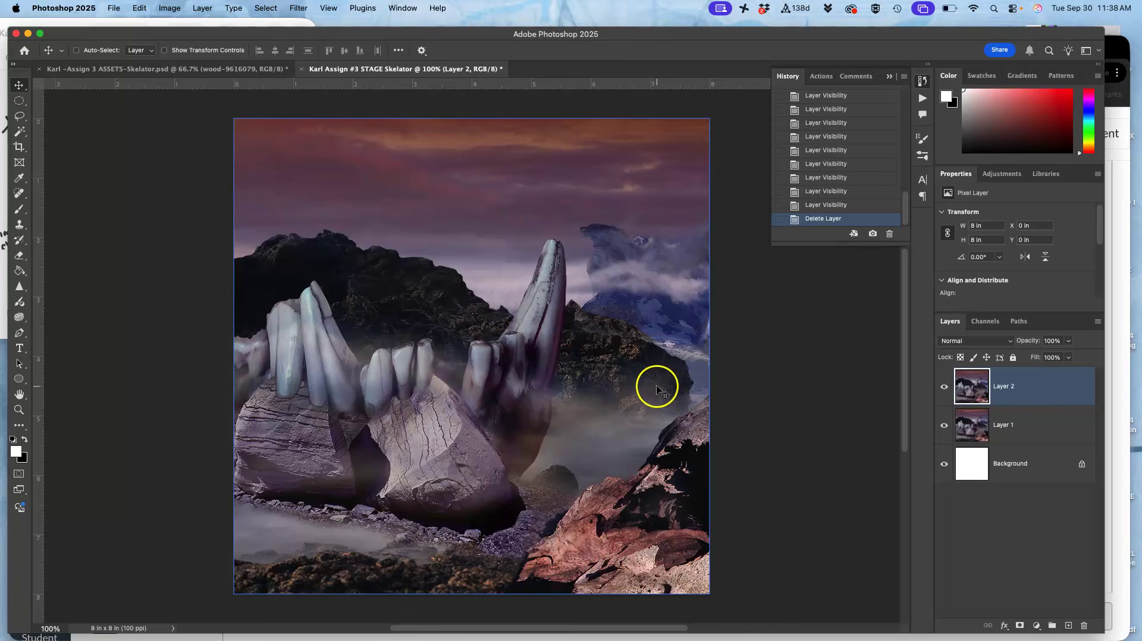
click(263, 68)
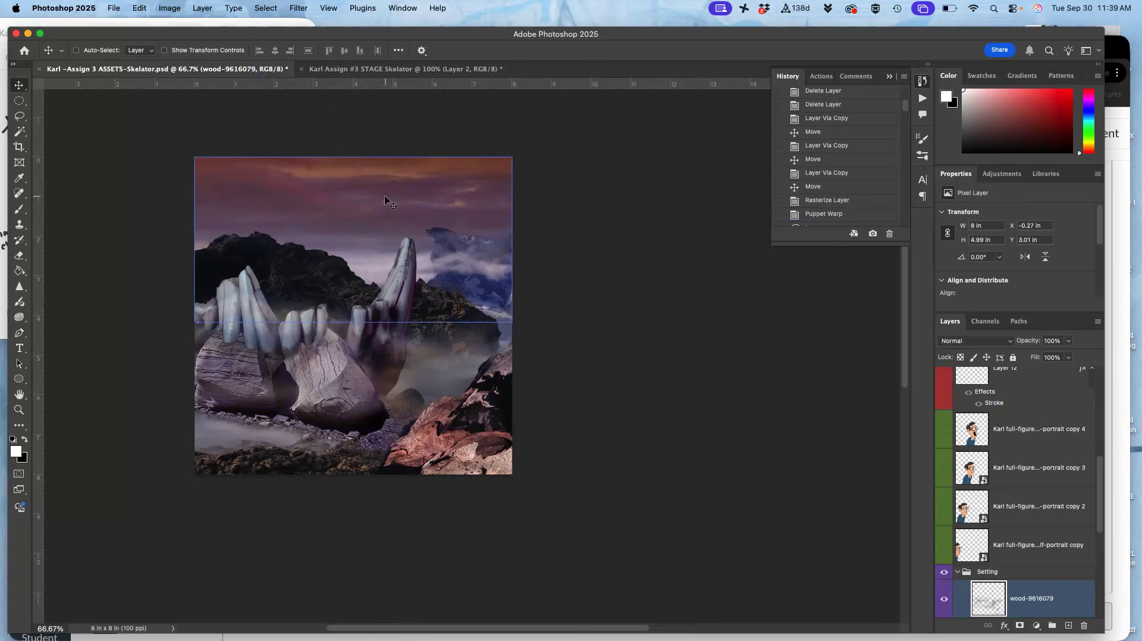
Fit both documents to the window and switch between ASSETS and STAGE to compare their scenes at the same zoom.
key(super+0)
click(421, 70)
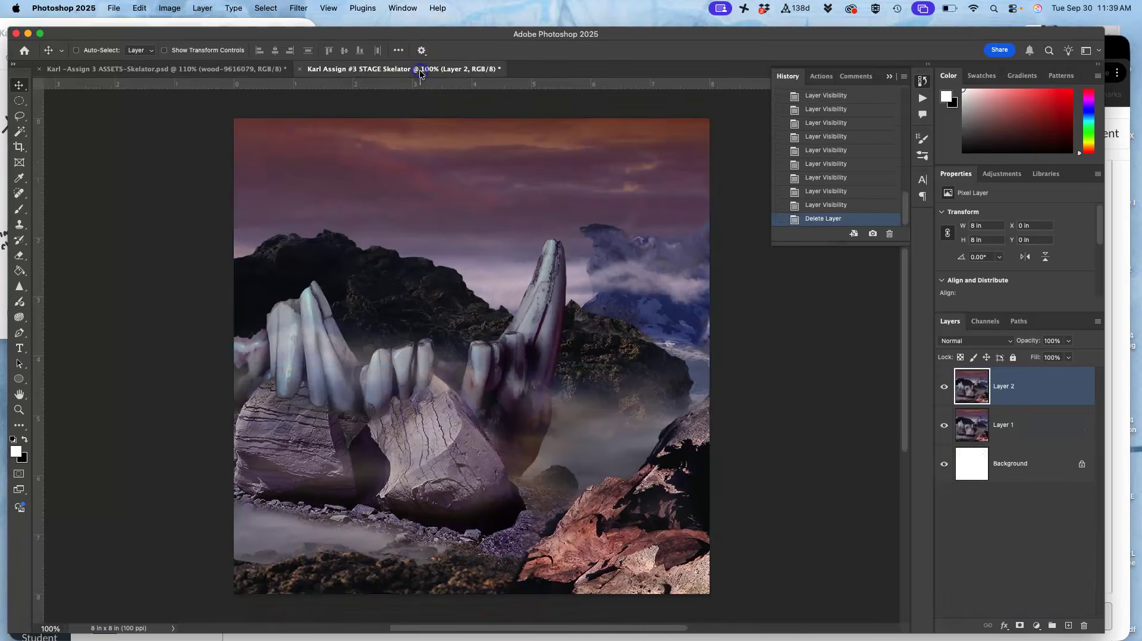
key(super+0)
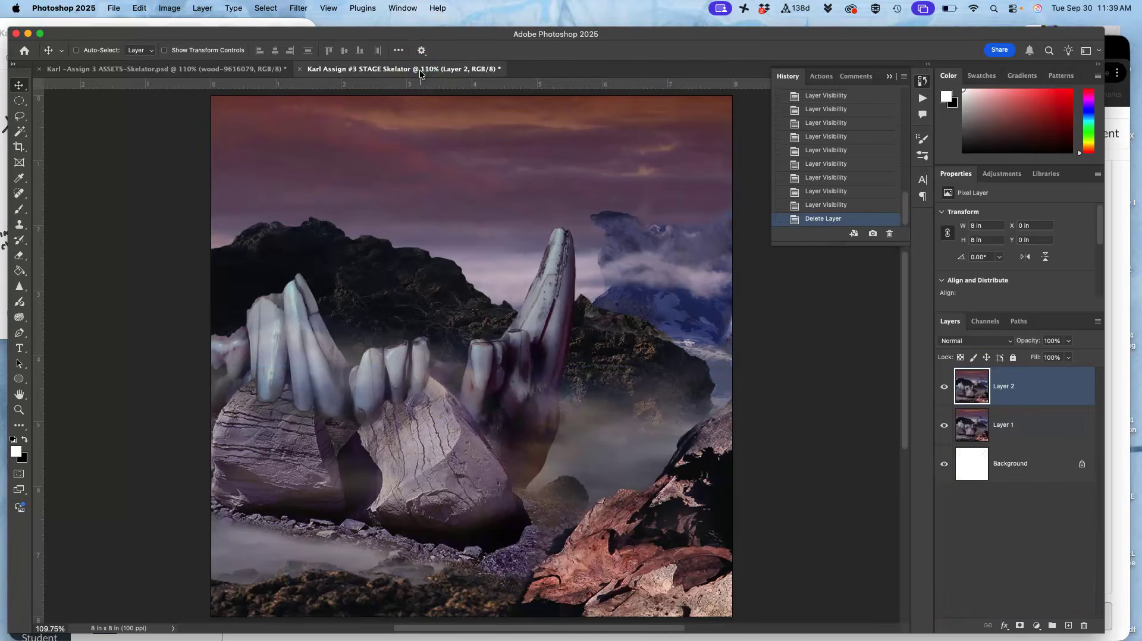
click(212, 70)
click(326, 68)
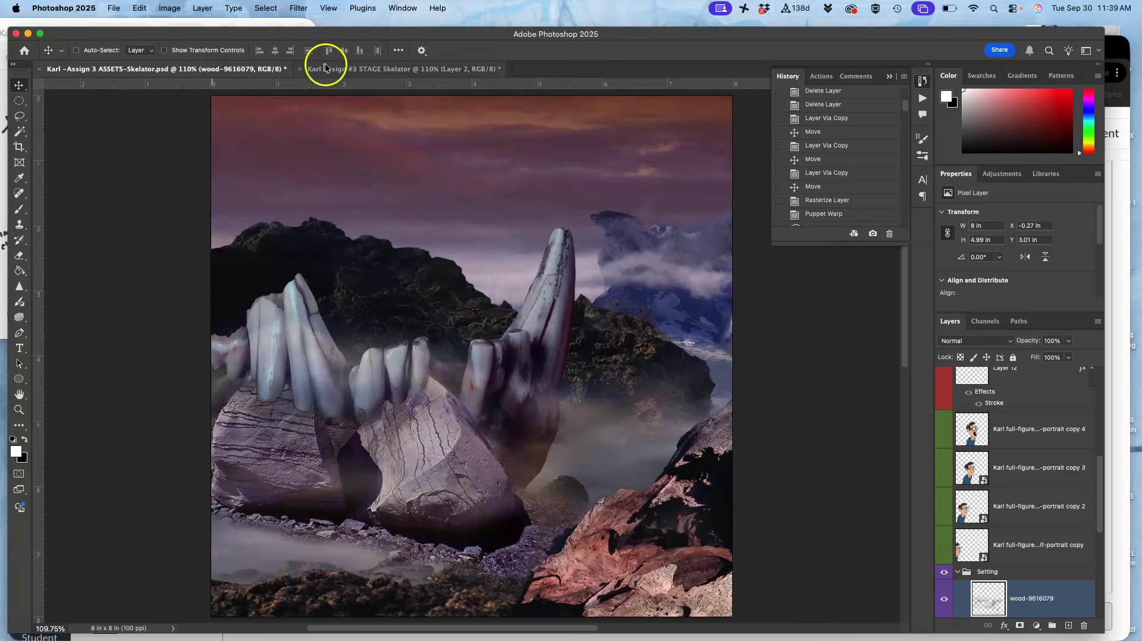
click(223, 71)
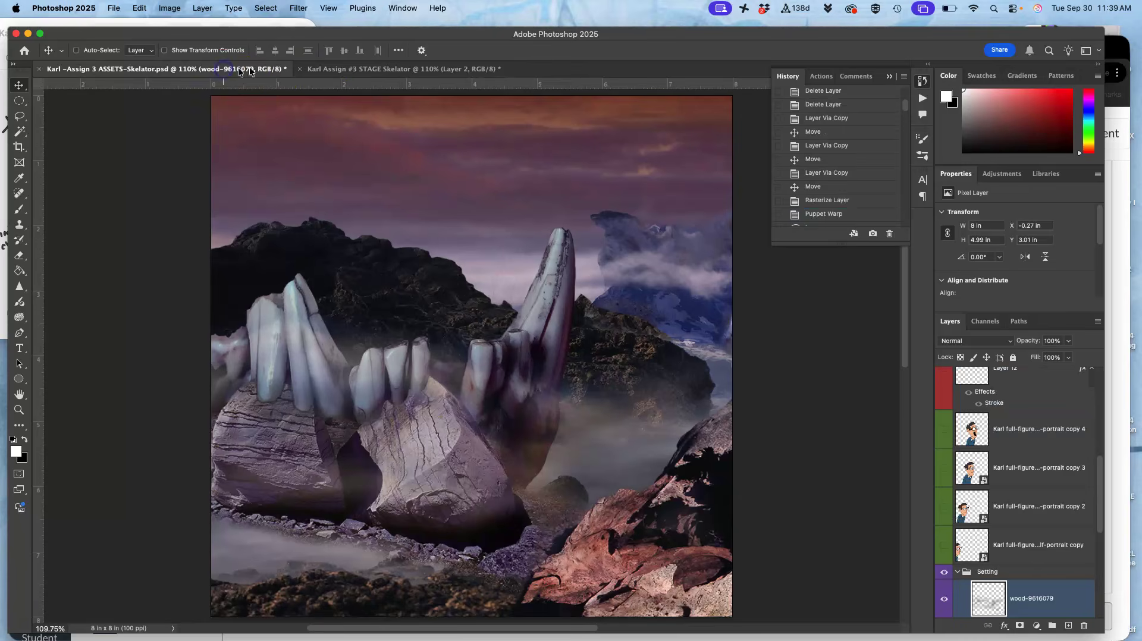
click(344, 71)
click(224, 70)
Shift the wood-9616079 layer horizontally left to about X -0.66 in, keeping its vertical position.
scroll(1012, 540, down, 3)
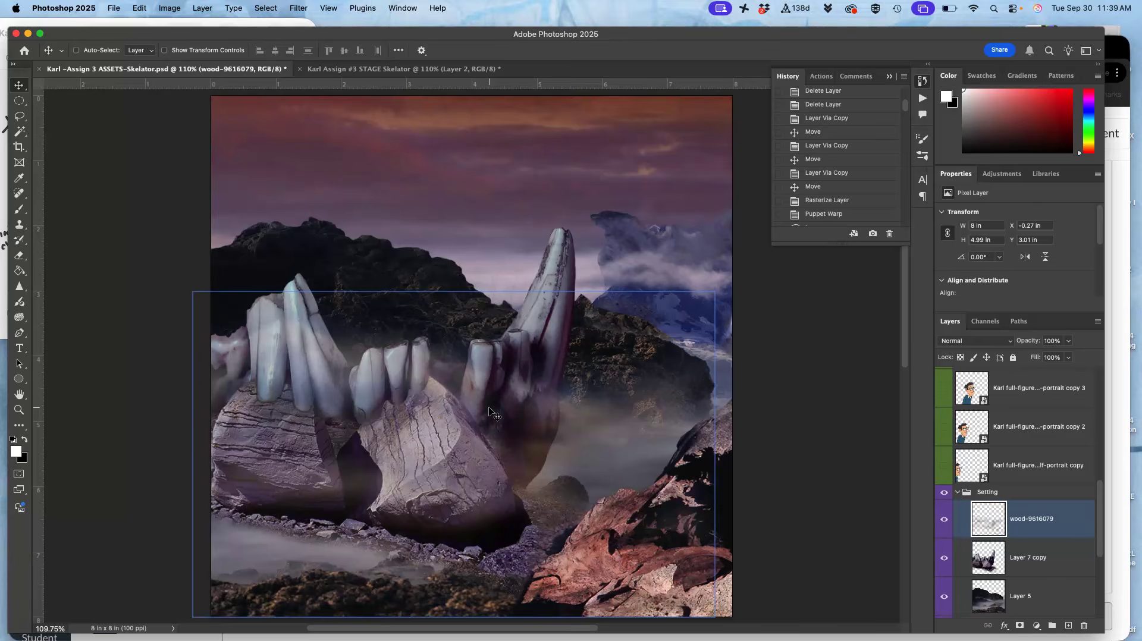
key(Left)
key(Left)
key(Left)
key(Left)
key(Left)
key(Left)
key(Left)
key(Left)
key(Left)
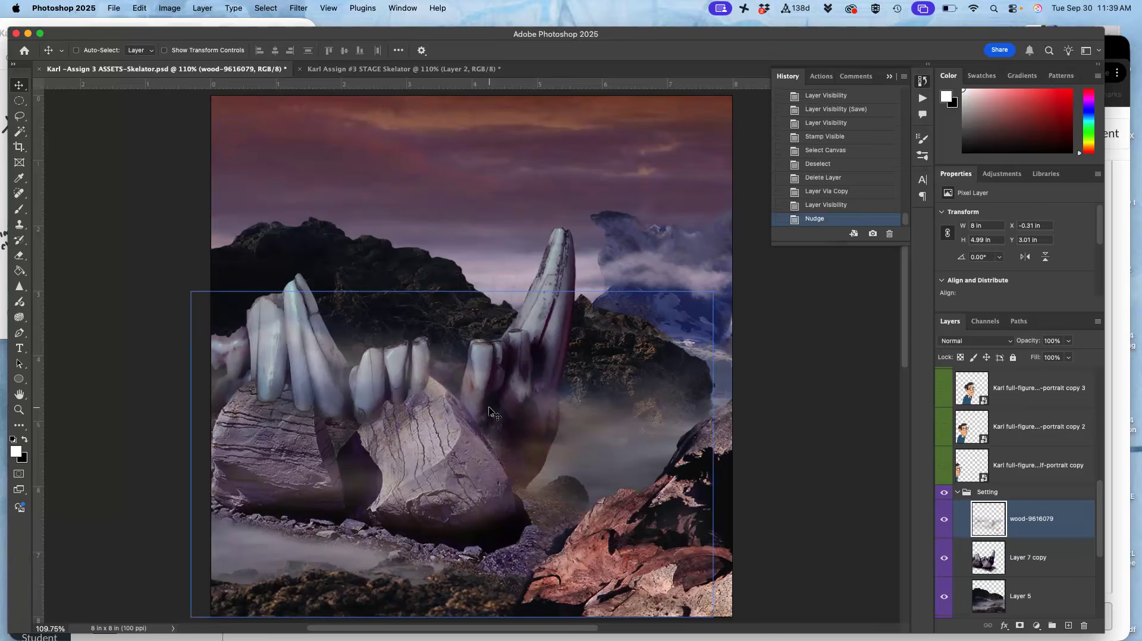
key(Left)
key(Left)
key(Left)
key(Left)
key(Left)
key(Left)
key(Left)
key(Left)
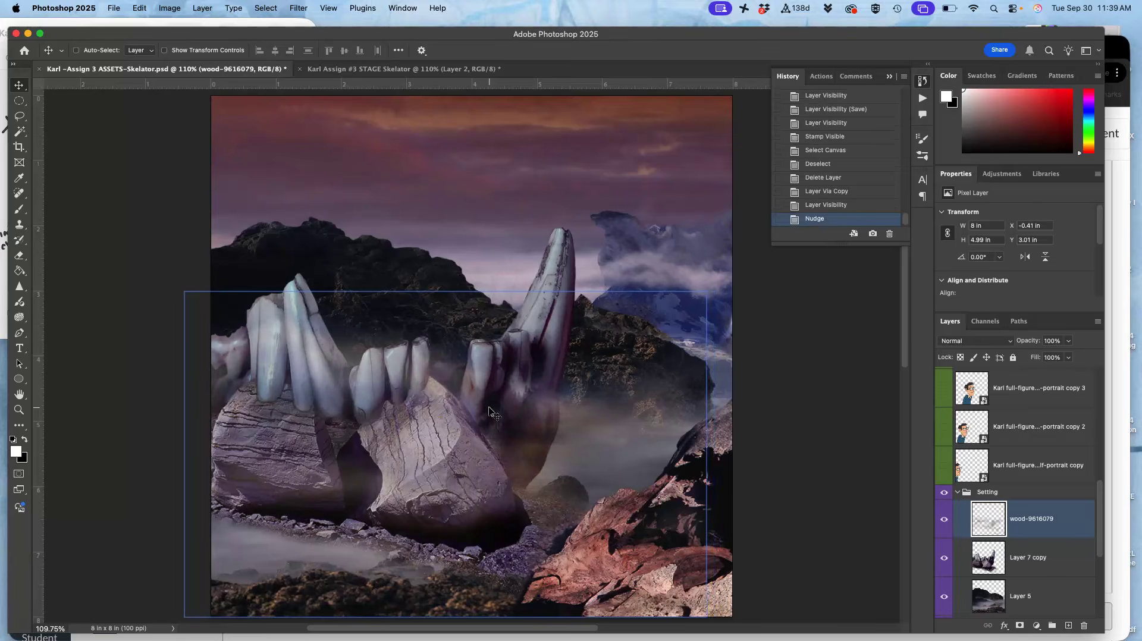
drag(492, 410, 476, 411)
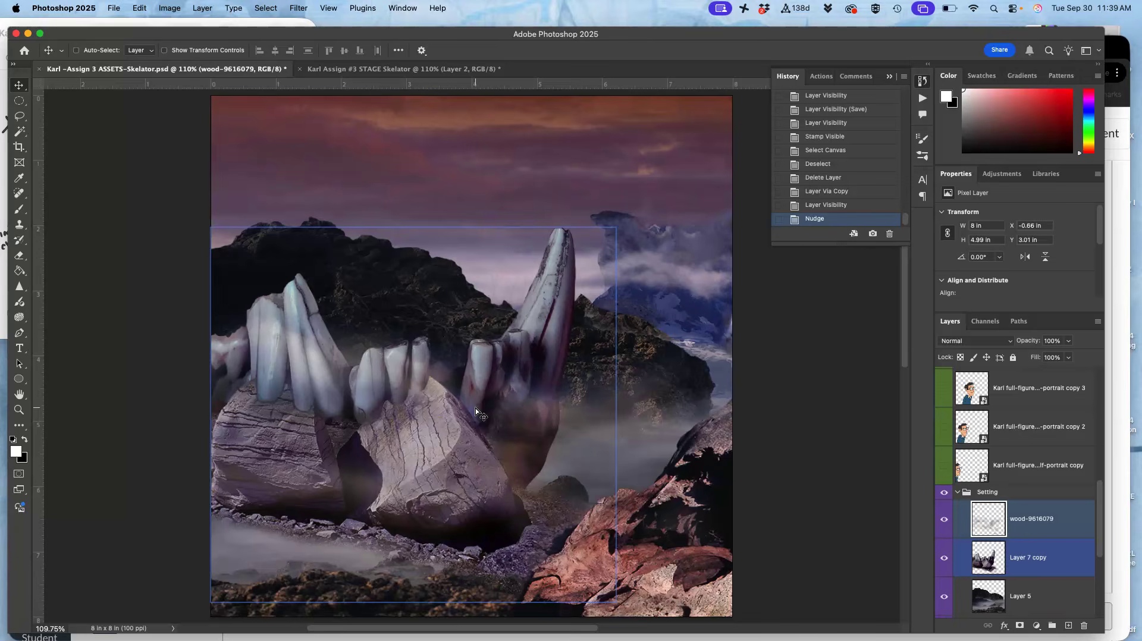
Make Layer 6 copy 2 in the Setting group visible again.
scroll(969, 524, down, 5)
click(965, 519)
click(946, 482)
Stamp all visible ASSETS layers into a merged layer above ROCK PROP and paste its full canvas as a new frame in STAGE.
scroll(995, 459, up, 10)
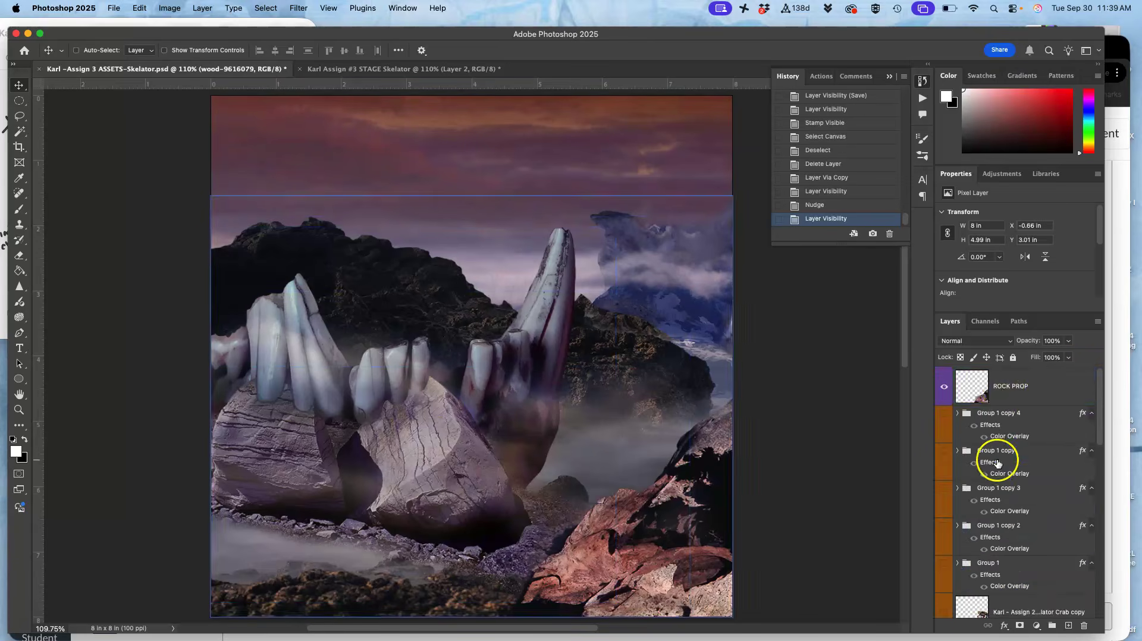
click(1004, 389)
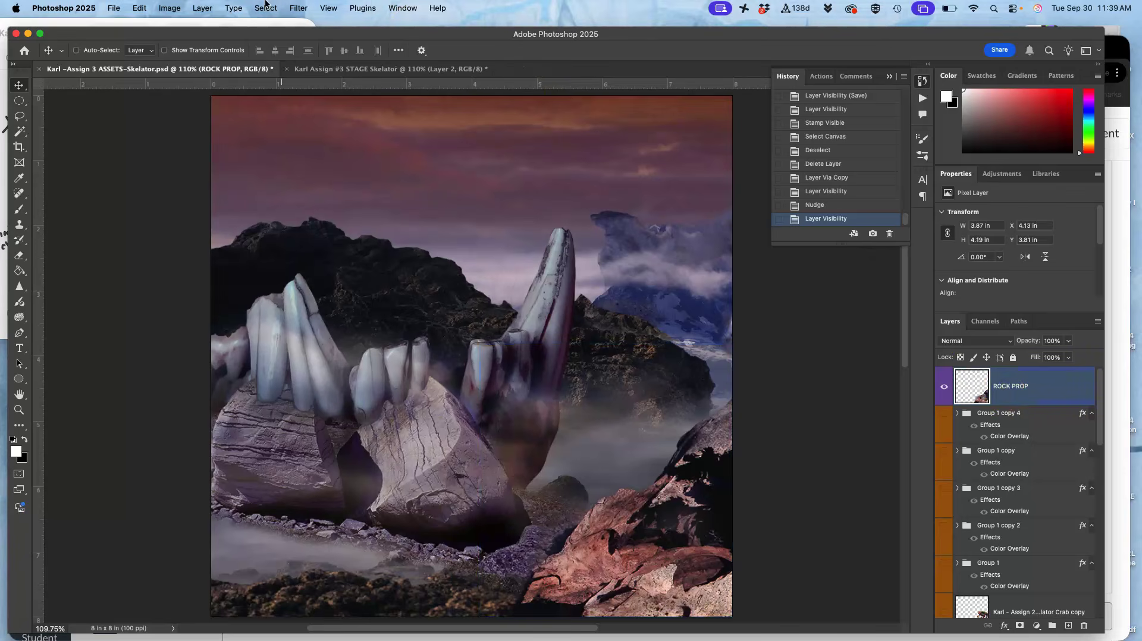
click(202, 9)
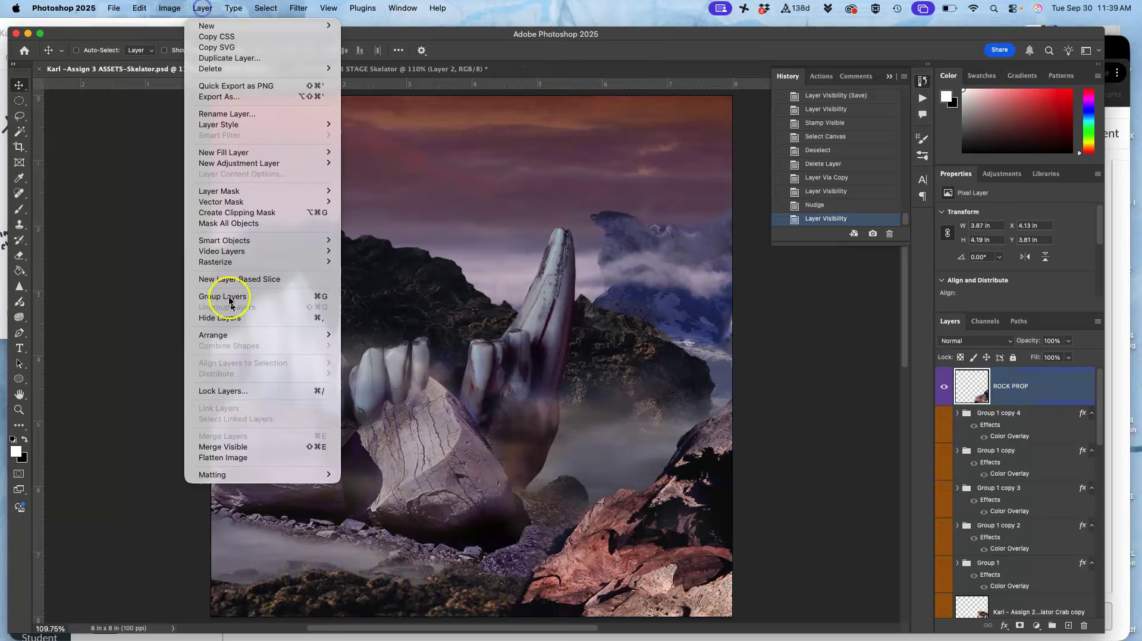
alt+click(250, 446)
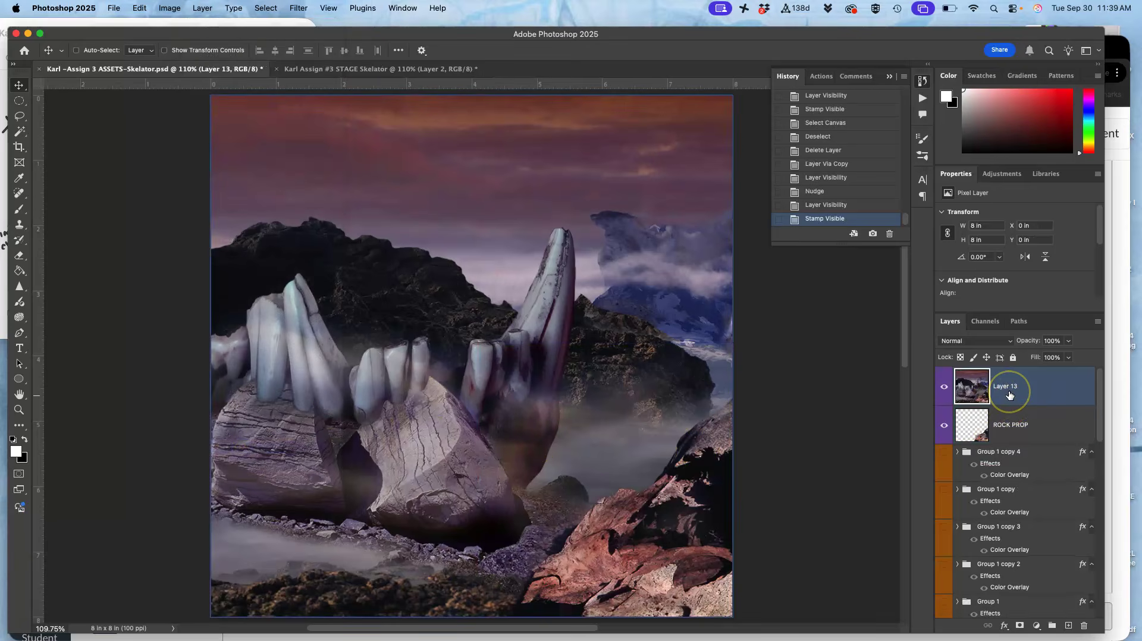
key(super+a)
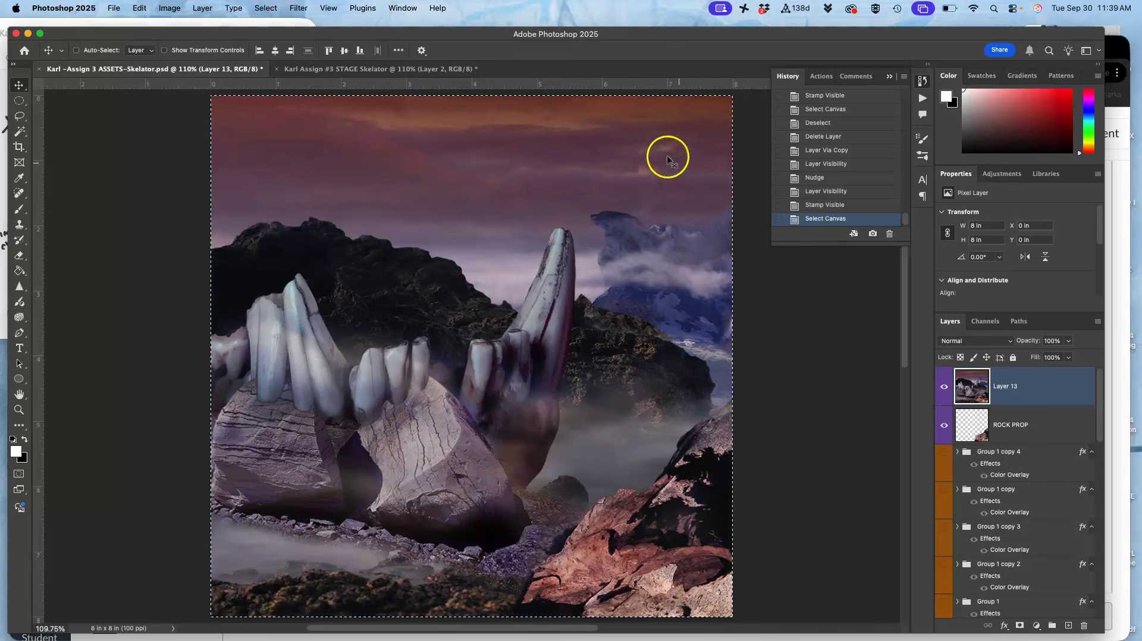
click(369, 69)
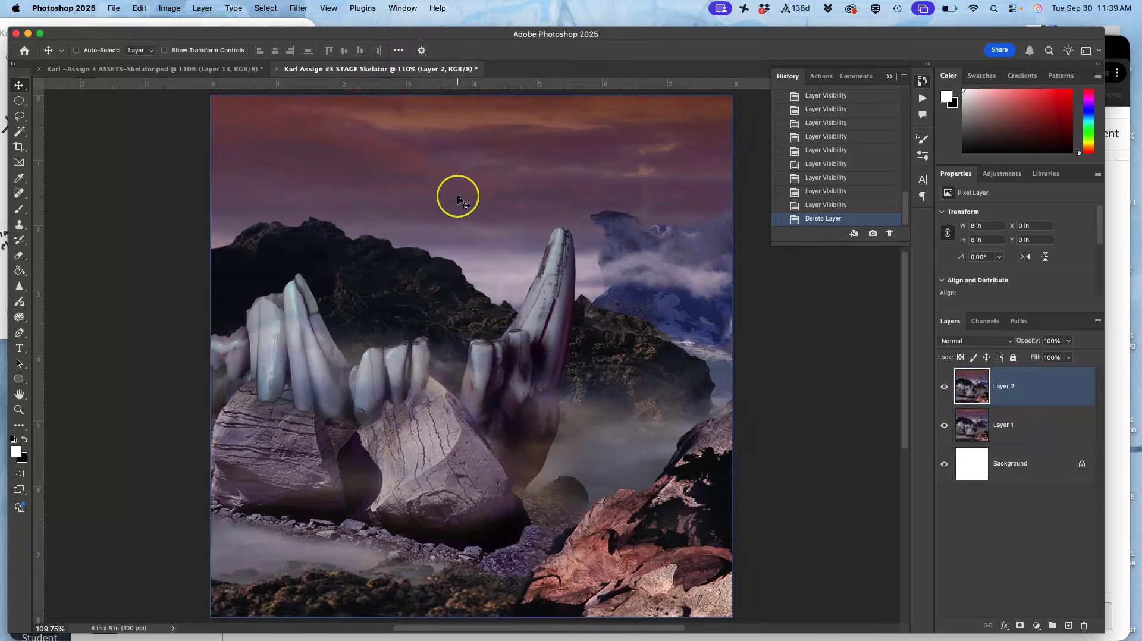
key(super+v)
Toggle the visibility of Layer 3 and Layer 2 in the STAGE document to compare the frames, leaving both visible.
click(944, 386)
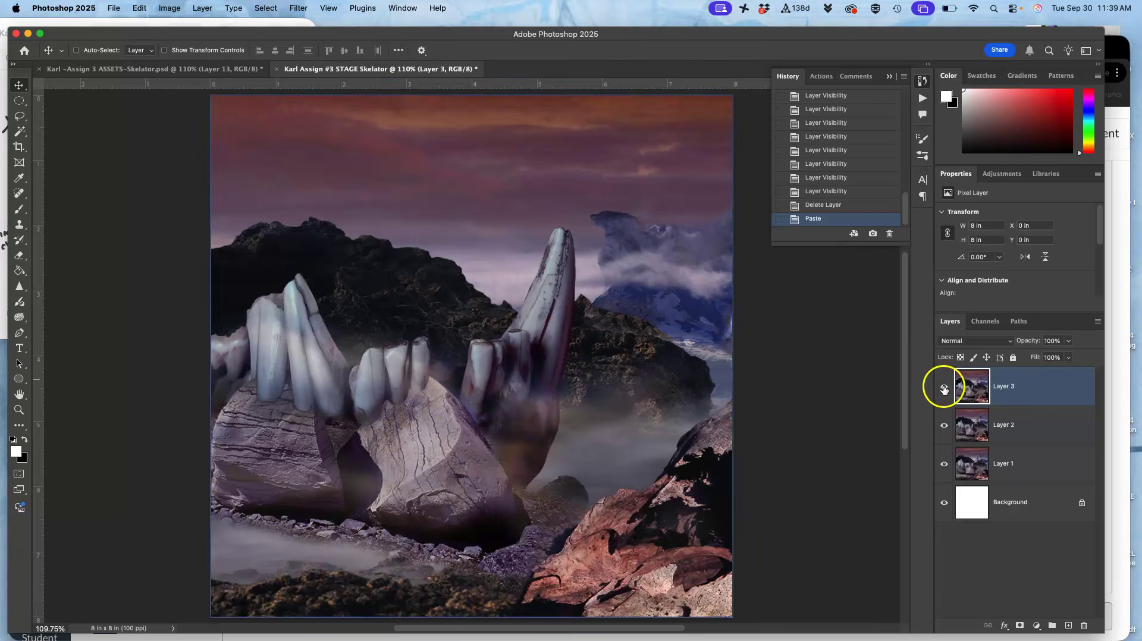
click(945, 390)
click(944, 390)
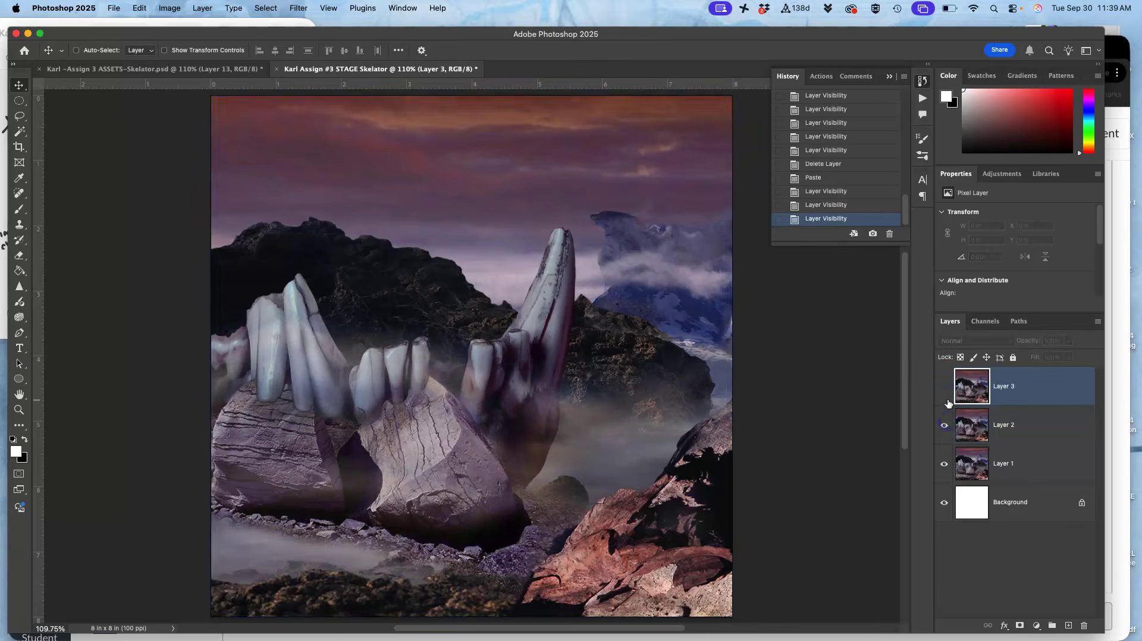
click(945, 390)
click(945, 388)
click(944, 426)
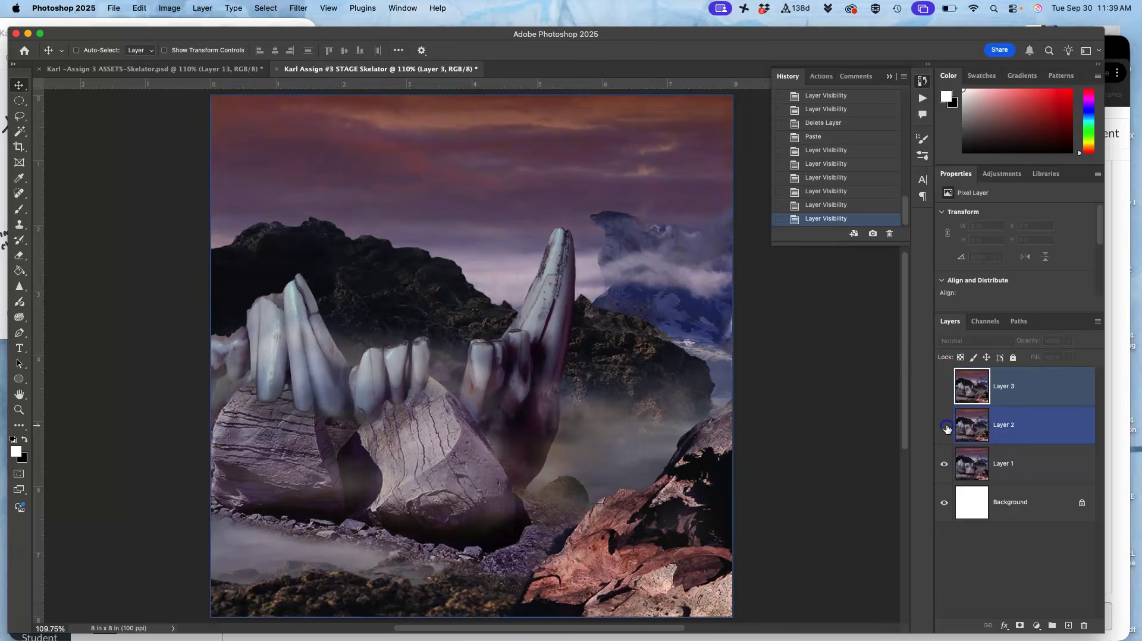
click(945, 426)
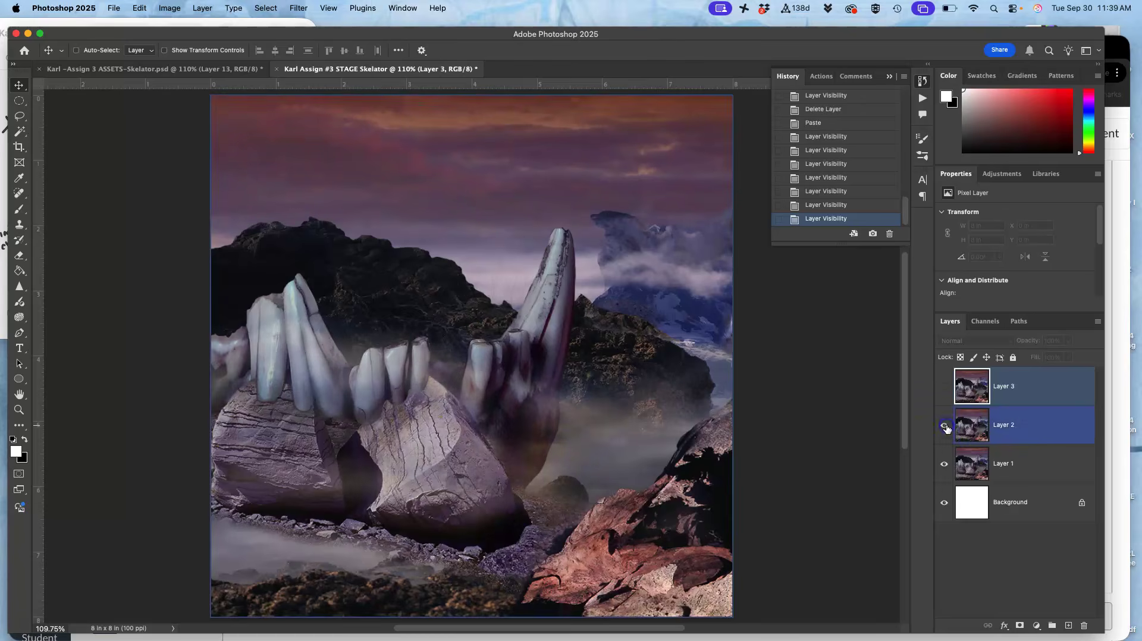
click(945, 388)
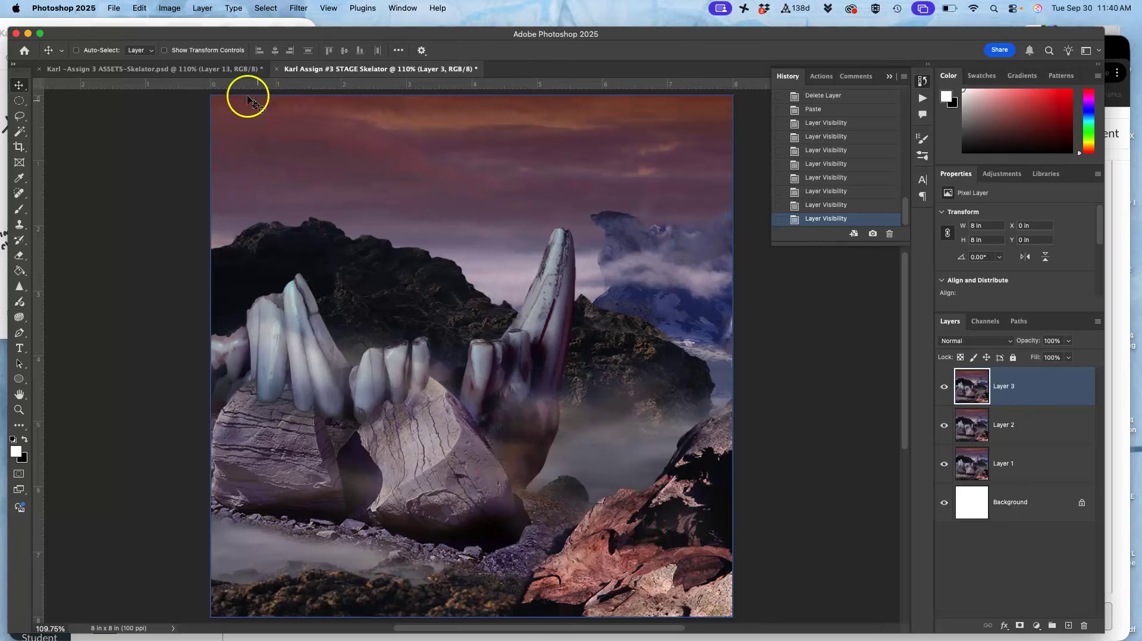
Return to the ASSETS document, clear the selection and delete the merged Layer 13.
click(227, 69)
click(1020, 394)
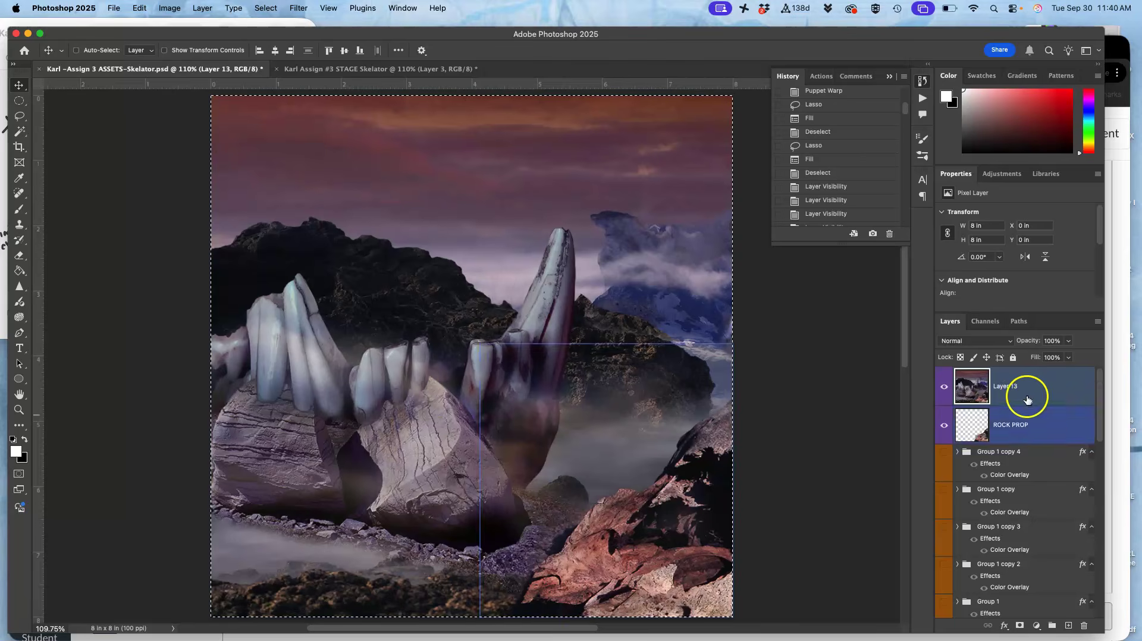
click(1004, 391)
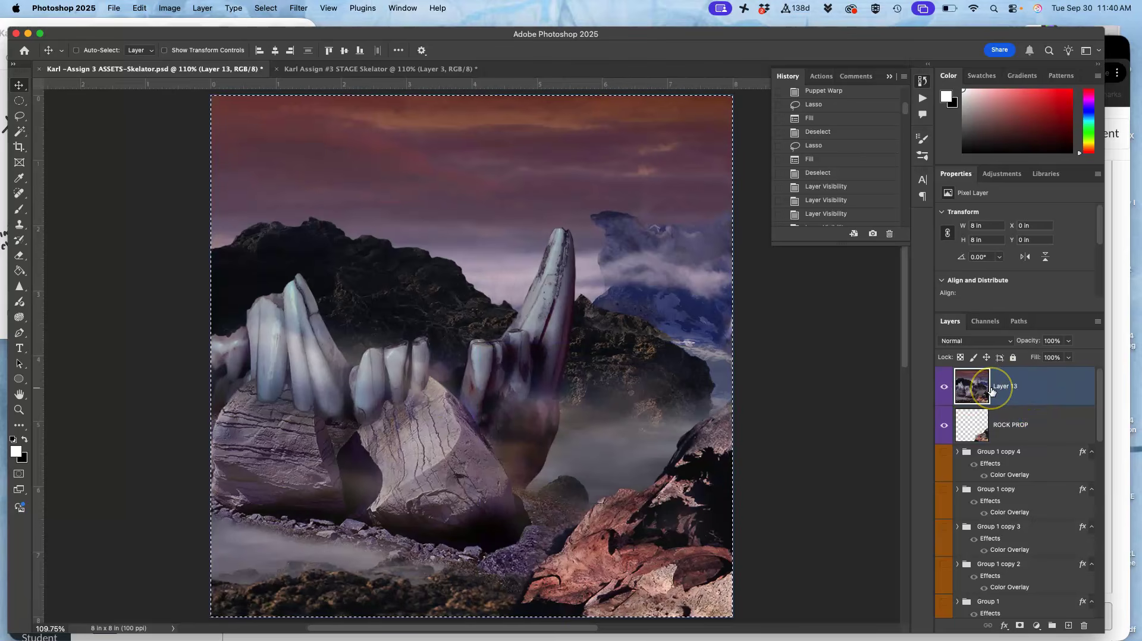
key(super)
key(super+d)
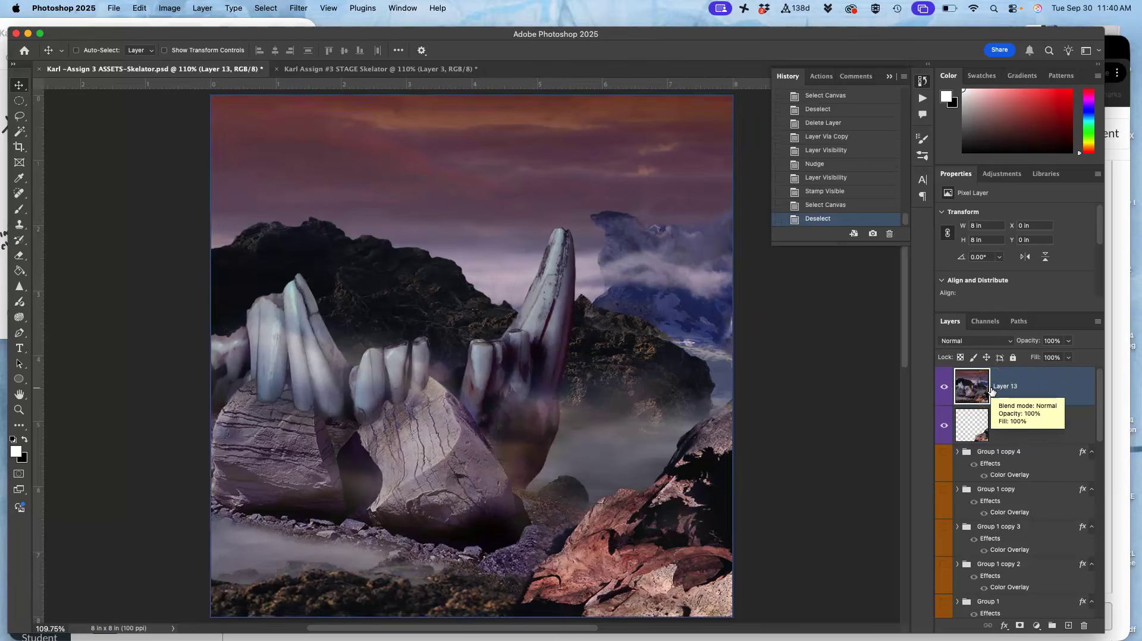
key(Delete)
Duplicate Layer 6 copy 2 in the Setting group to intensify the sky tint.
scroll(982, 499, down, 5)
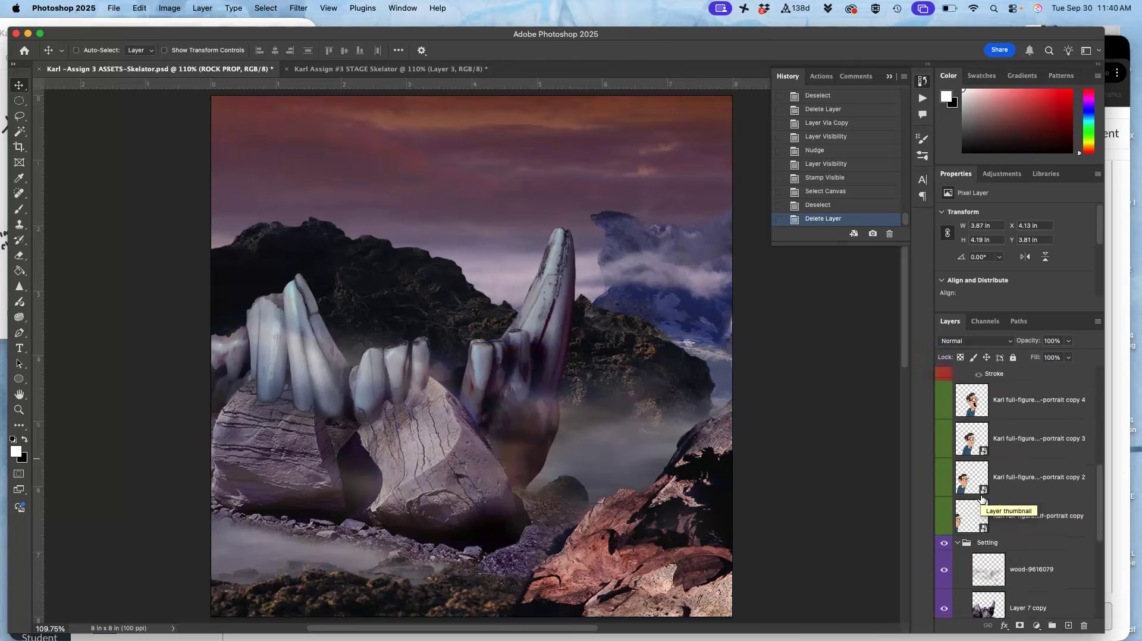
scroll(982, 498, down, 5)
click(1013, 485)
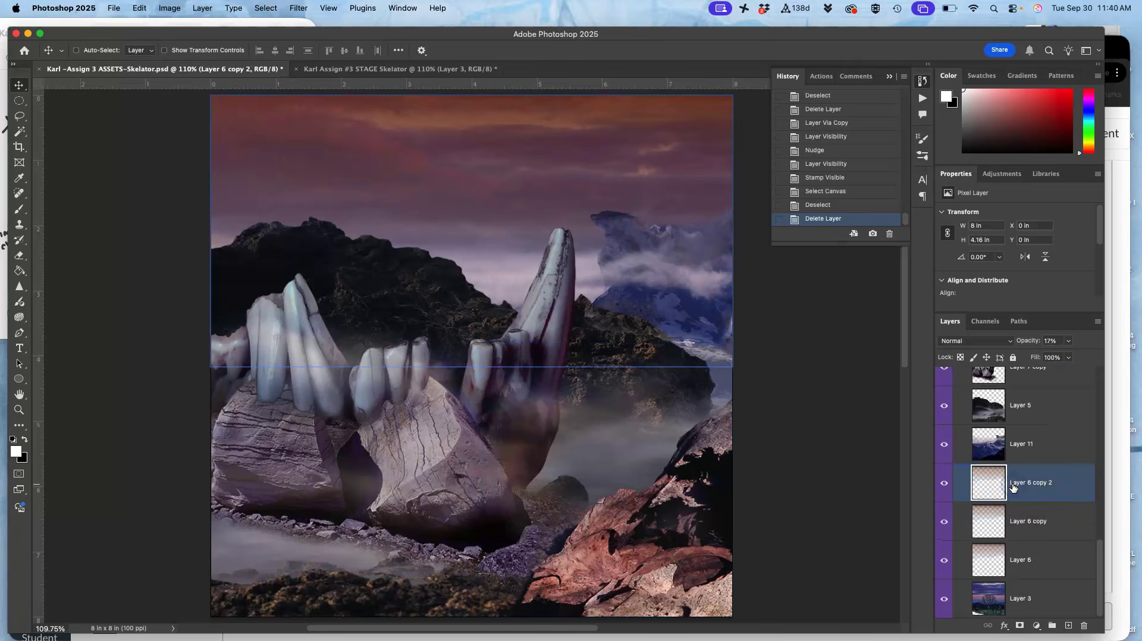
key(super+j)
Move the wood-9616079 layer horizontally left to about X -0.82 in and show the cartoon figure layer directly above the Setting group.
scroll(1011, 476, up, 3)
click(1010, 461)
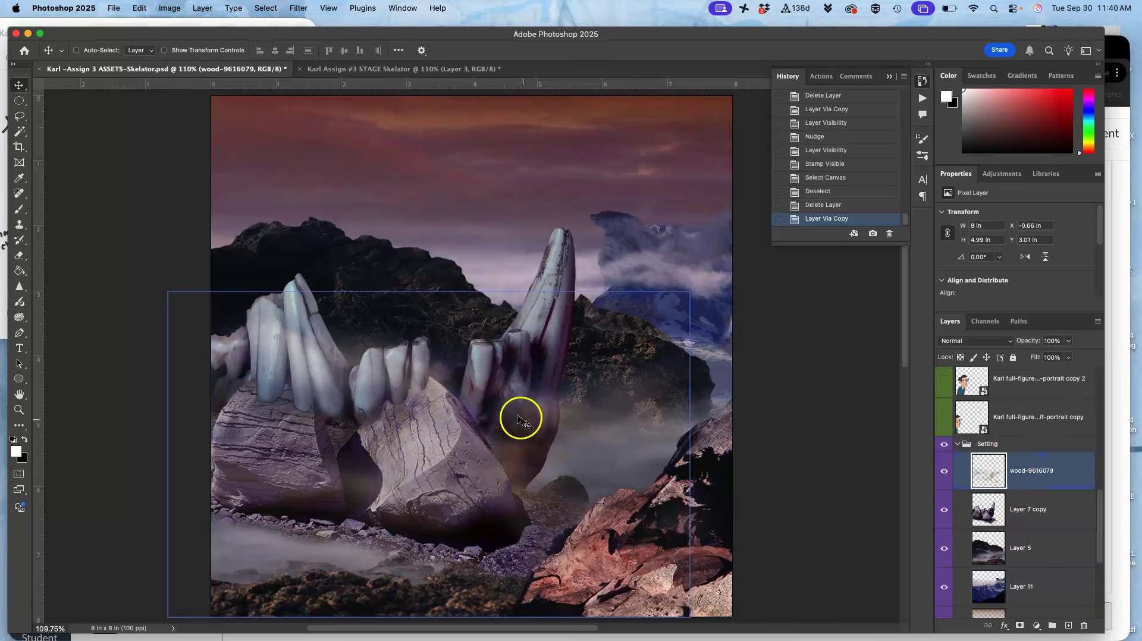
drag(512, 417, 506, 417)
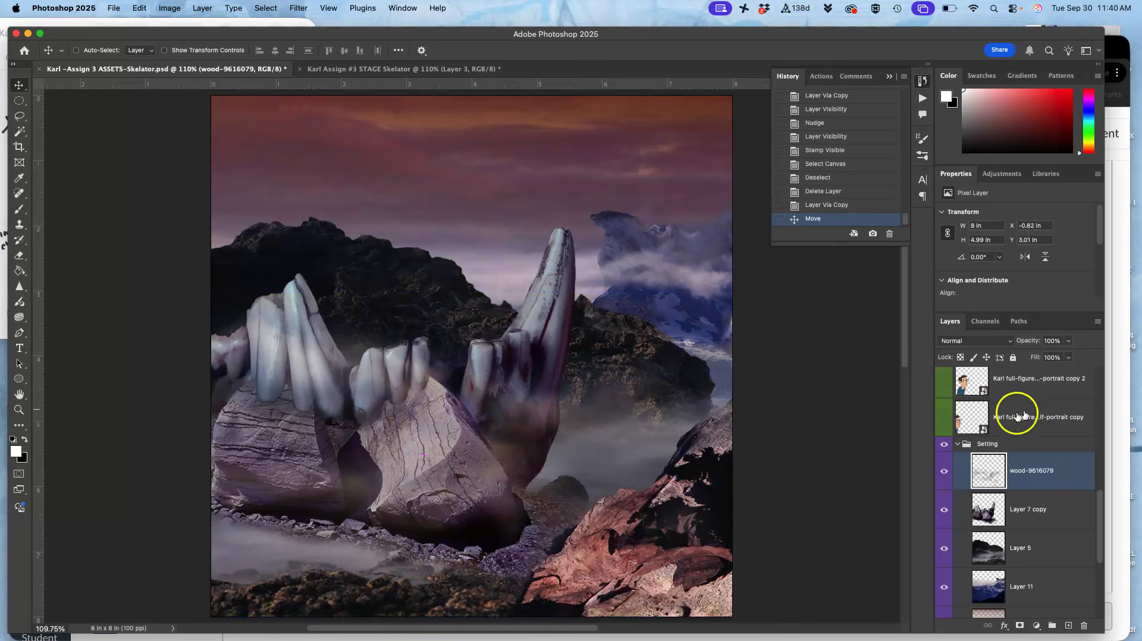
click(944, 417)
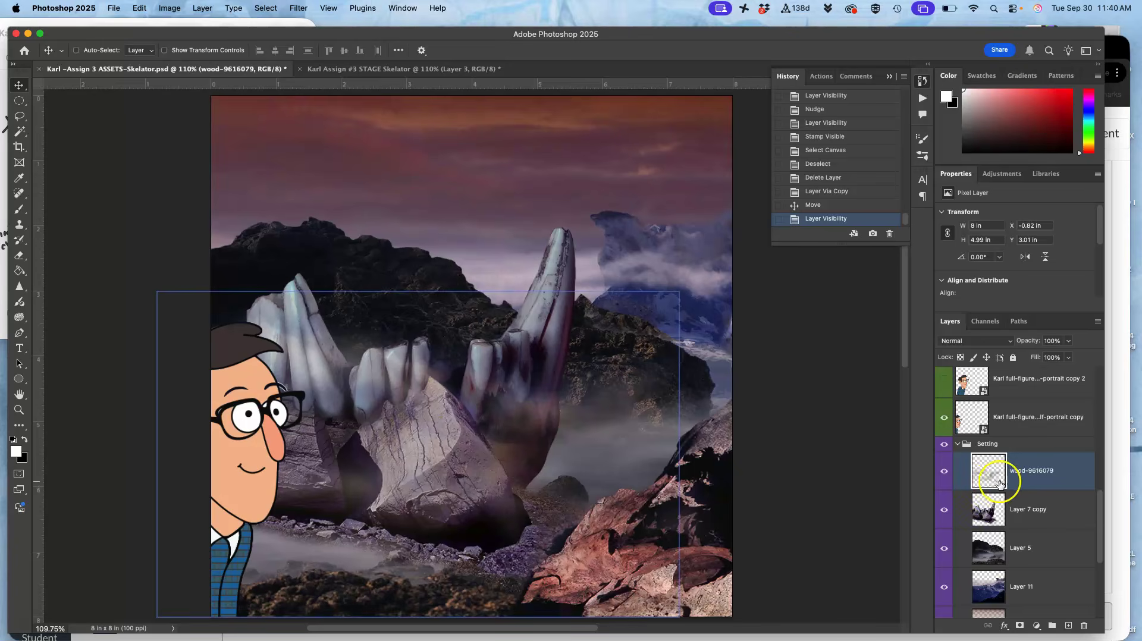
Stamp the visible layers, including the cartoon figure, above ROCK PROP and paste the merged canvas as the next STAGE frame.
scroll(1006, 456, down, 5)
click(982, 386)
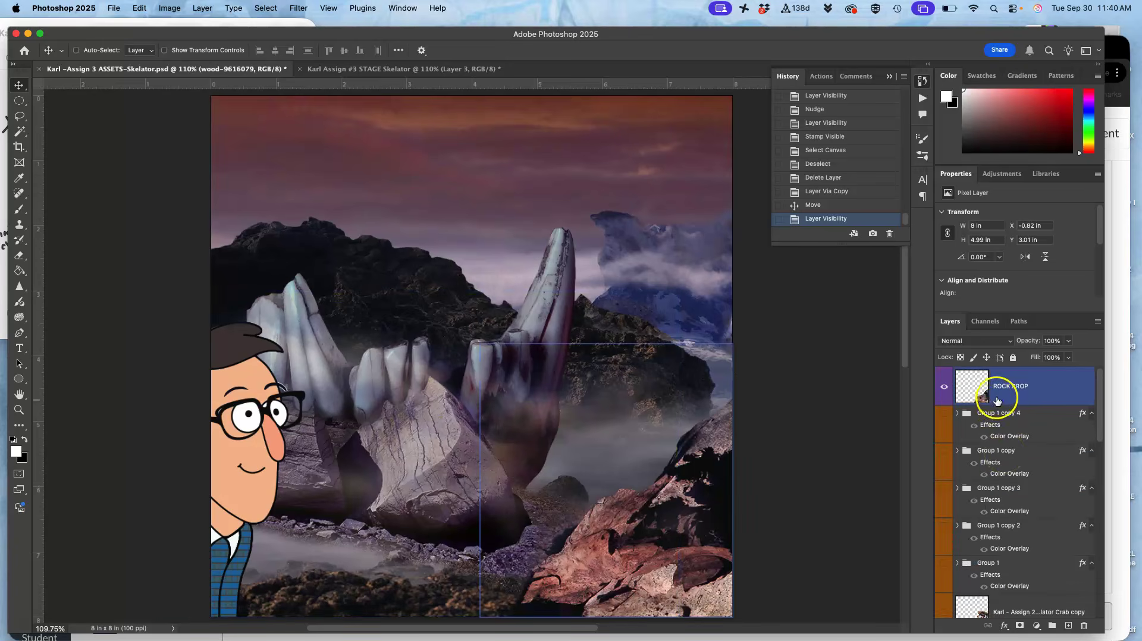
click(202, 8)
alt+click(232, 447)
key(super+a)
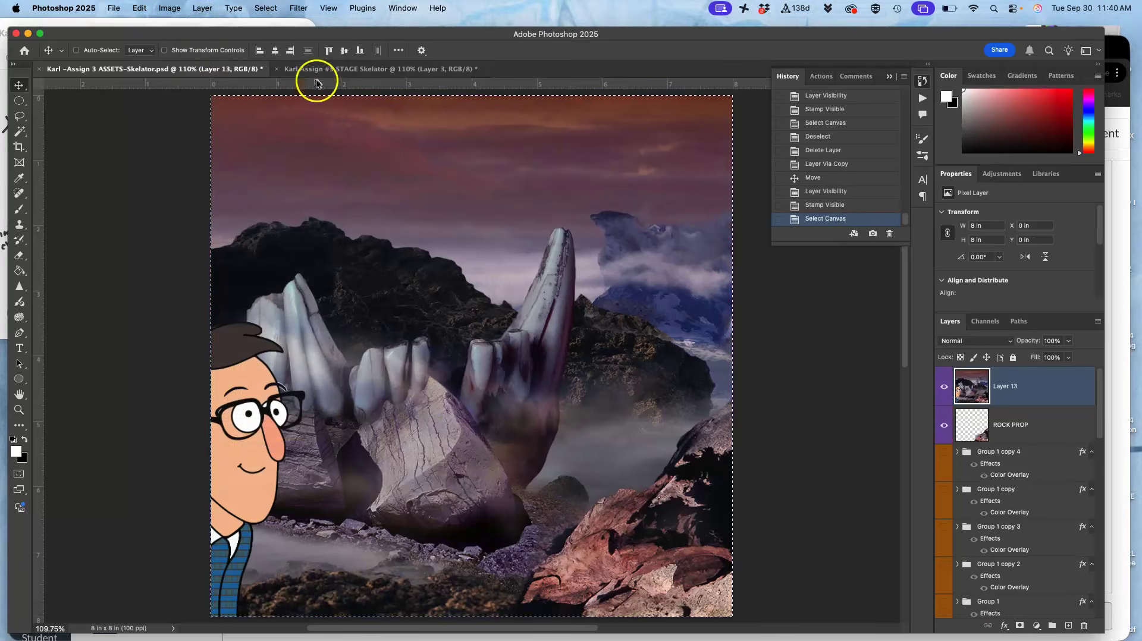
click(333, 70)
key(super+v)
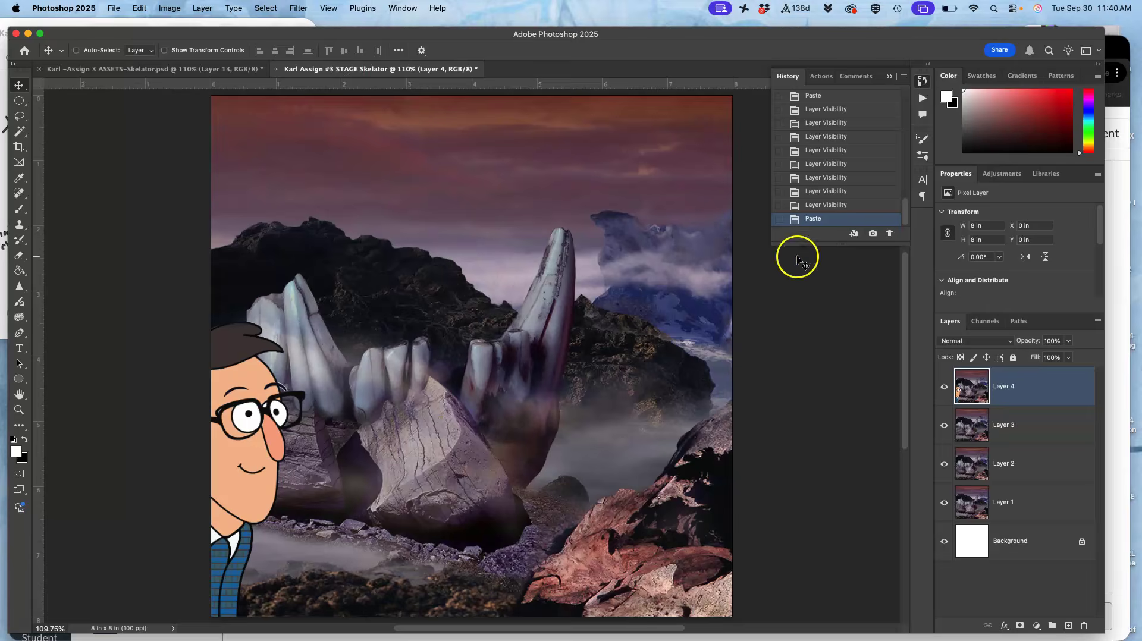
Step through the STAGE frames by hiding and reshowing Layers 4, 3 and 2 to preview the animation.
click(941, 386)
click(944, 425)
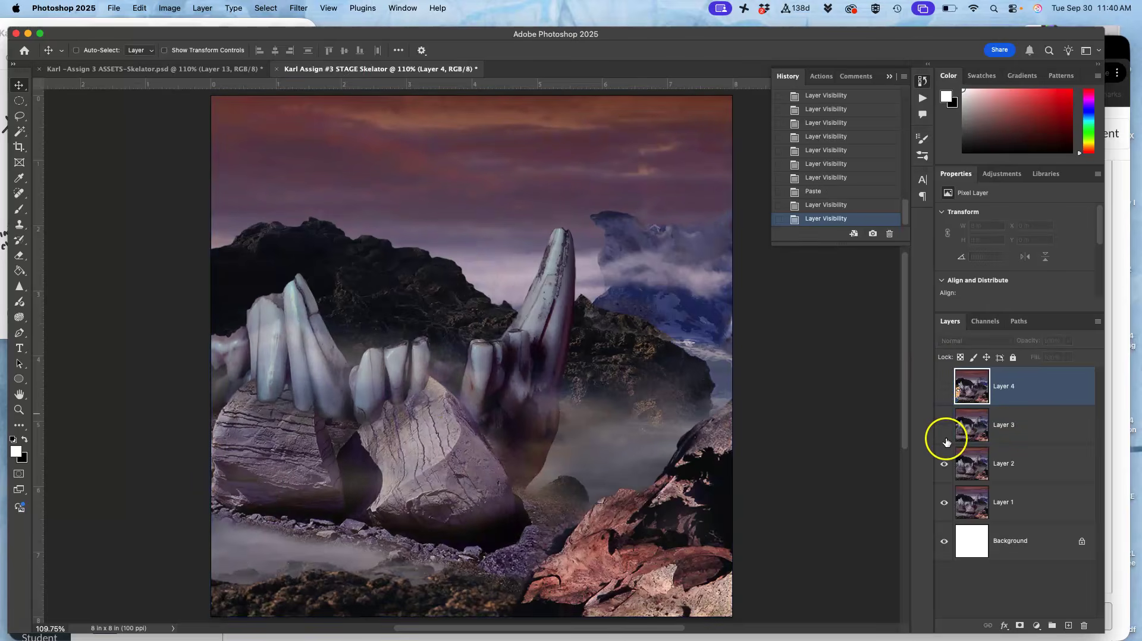
click(944, 465)
click(944, 465)
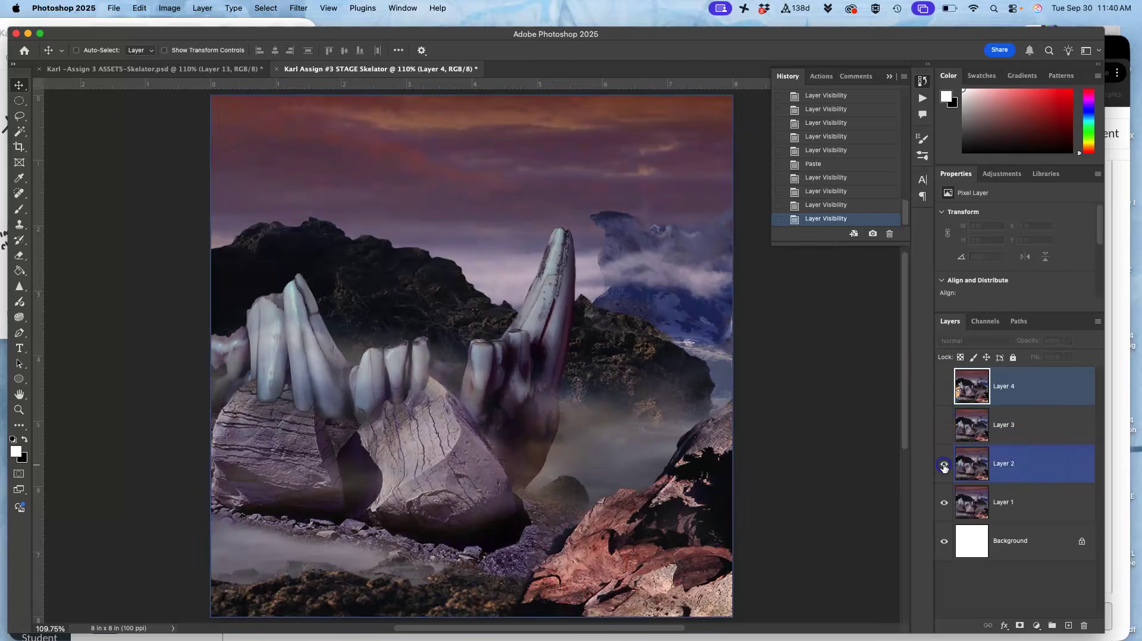
click(944, 425)
click(944, 388)
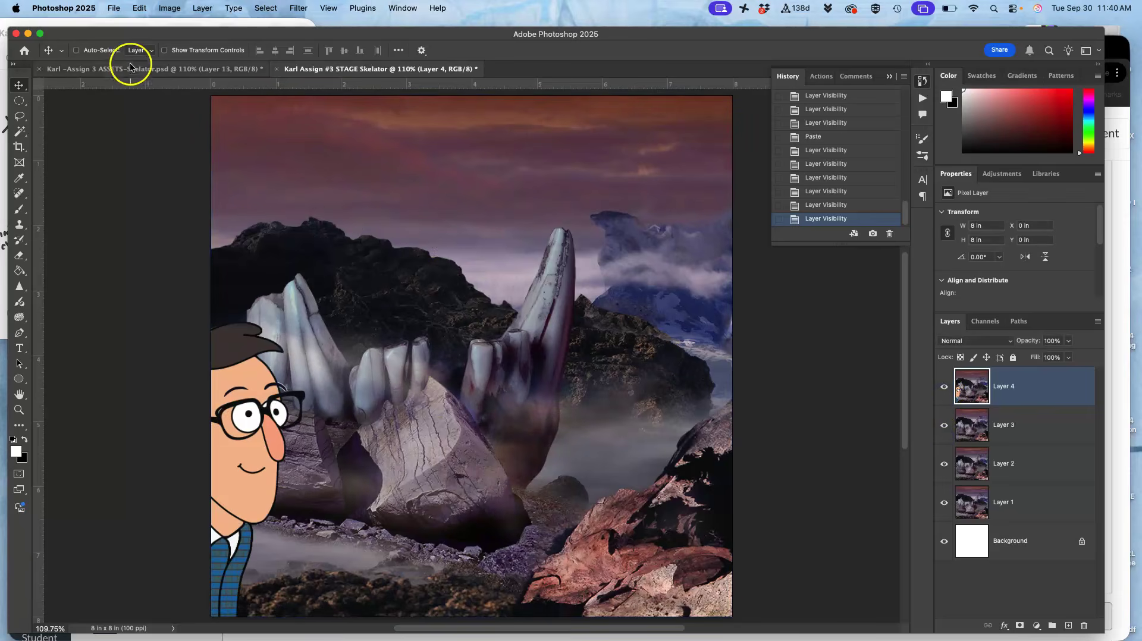
Switch to Preview to check the storyboard sketches and return to the STAGE document in Photoshop.
click(117, 25)
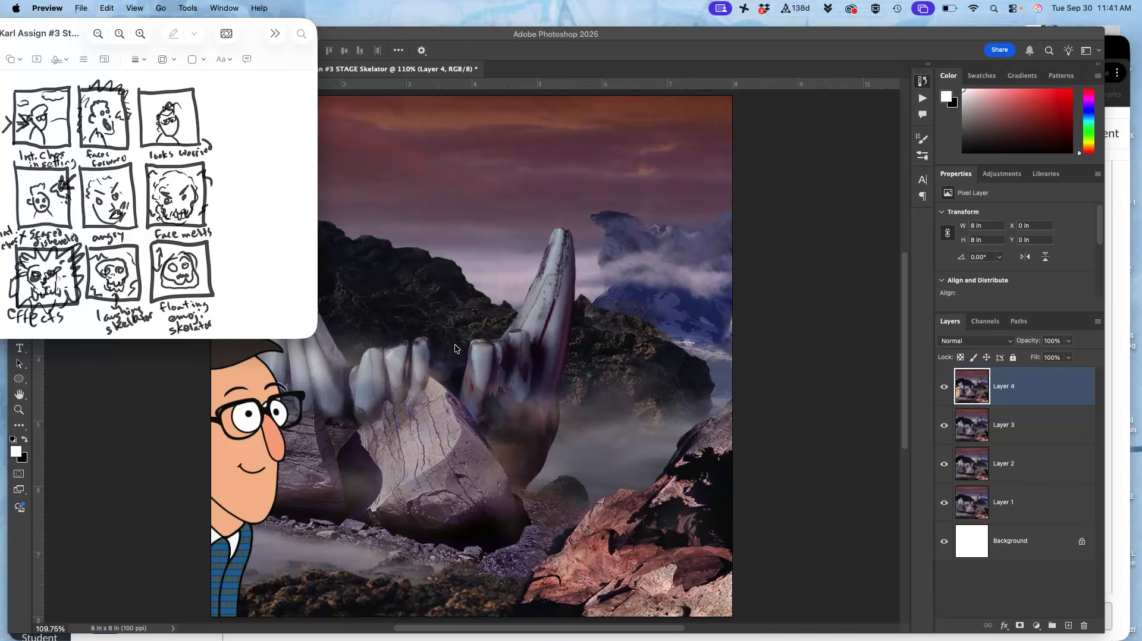
click(848, 304)
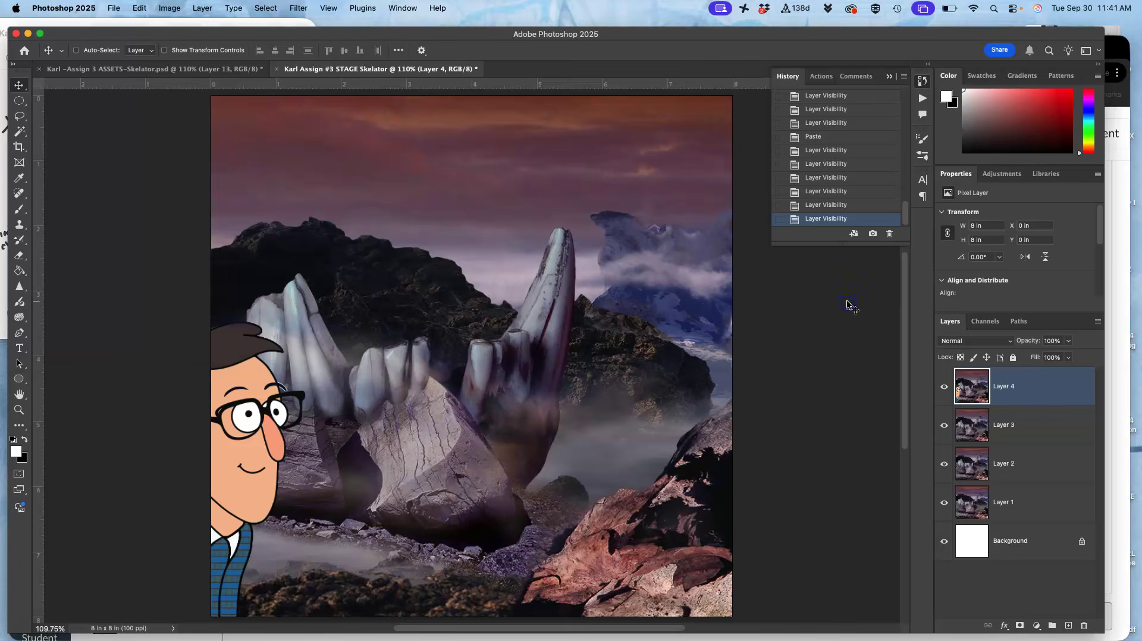
Save the STAGE document to the Desktop in Photoshop format under its existing name.
key(super)
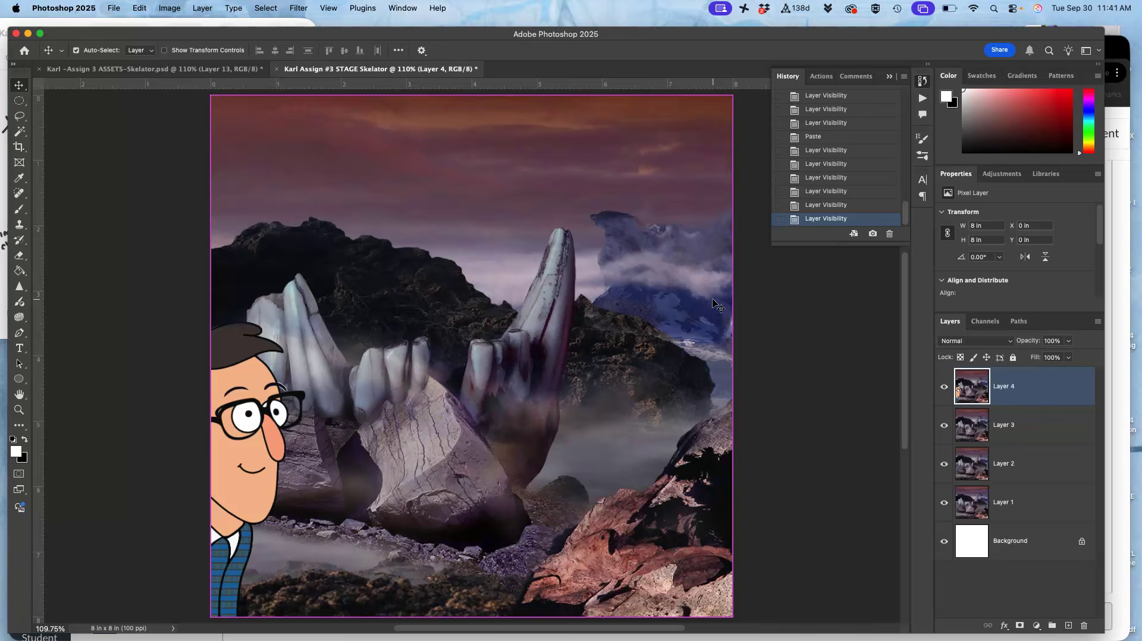
key(super+shift+s)
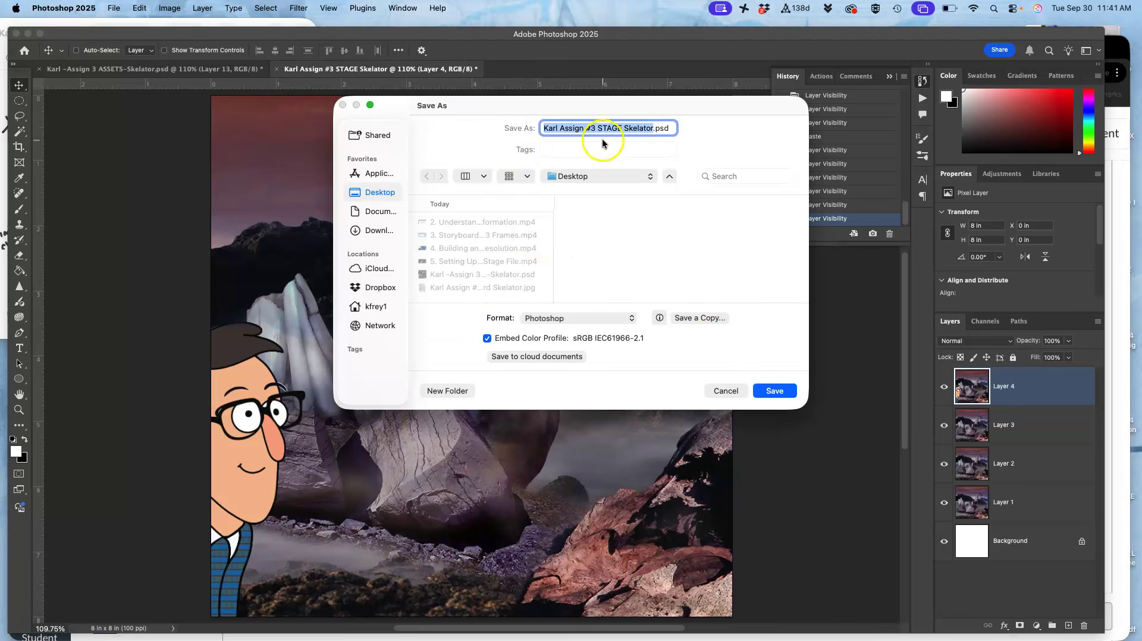
click(774, 391)
Deselect the canvas in ASSETS, delete the merged Layer 13 containing the cartoon figure and save the document.
click(212, 70)
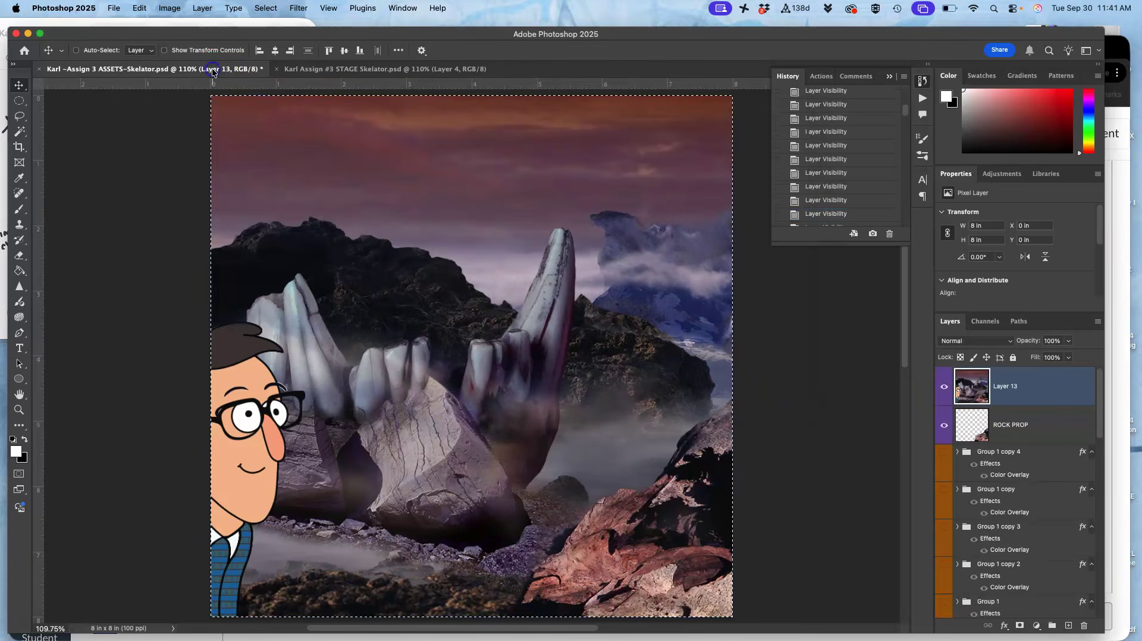
click(1015, 395)
click(978, 393)
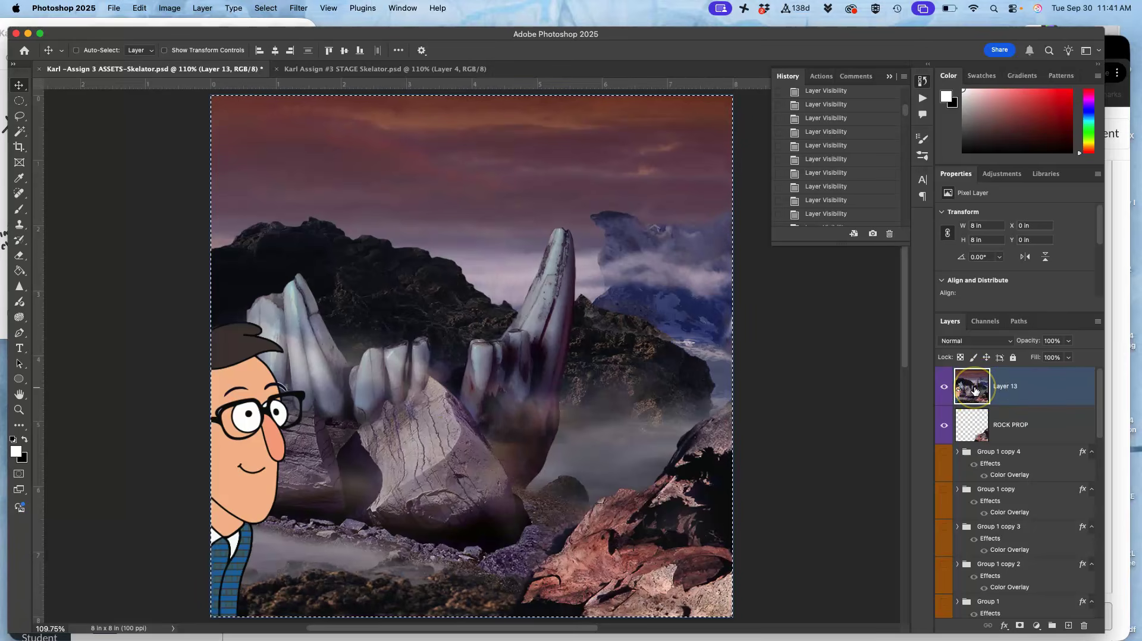
key(super+d)
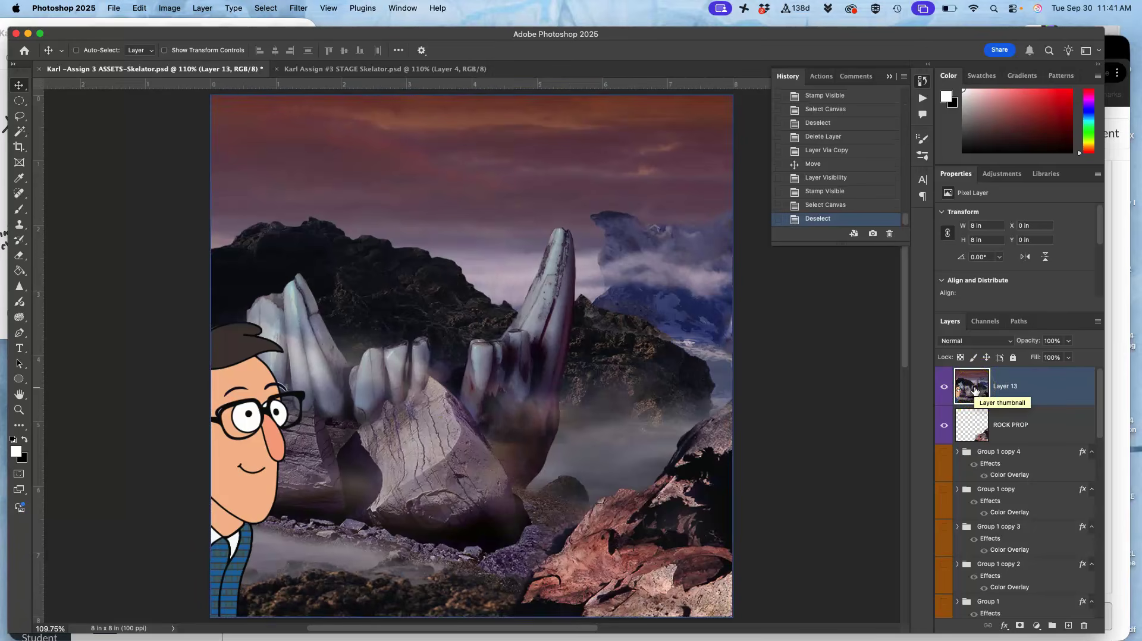
key(Delete)
key(super+s)
click(860, 396)
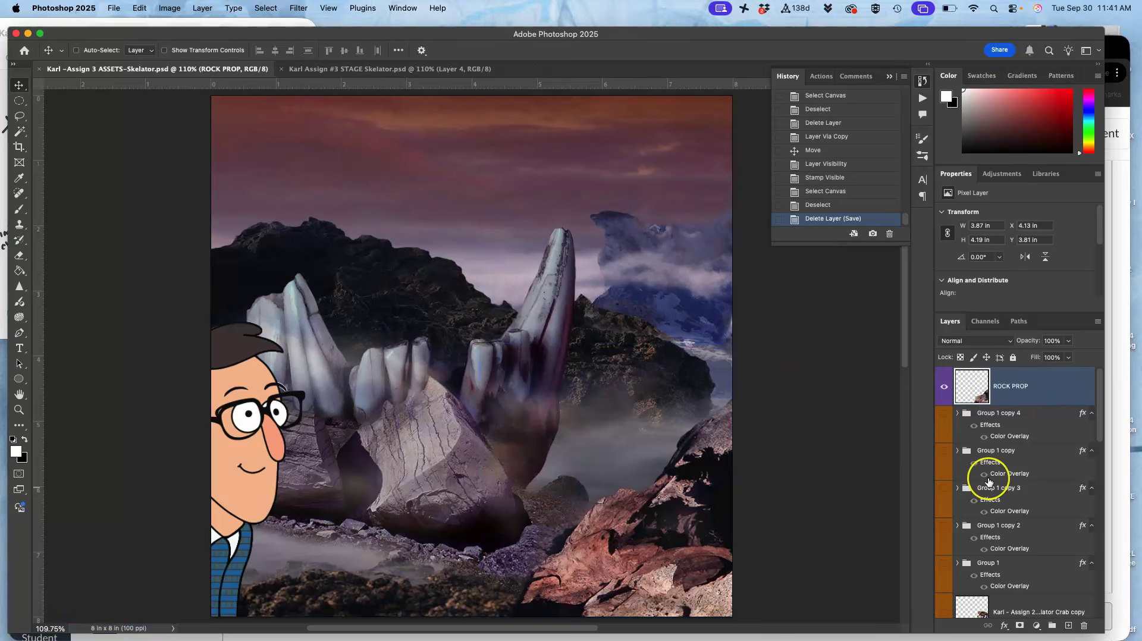
Duplicate Layer 6 copy 3 in the Setting group of the ASSETS document.
scroll(988, 480, down, 10)
click(1018, 446)
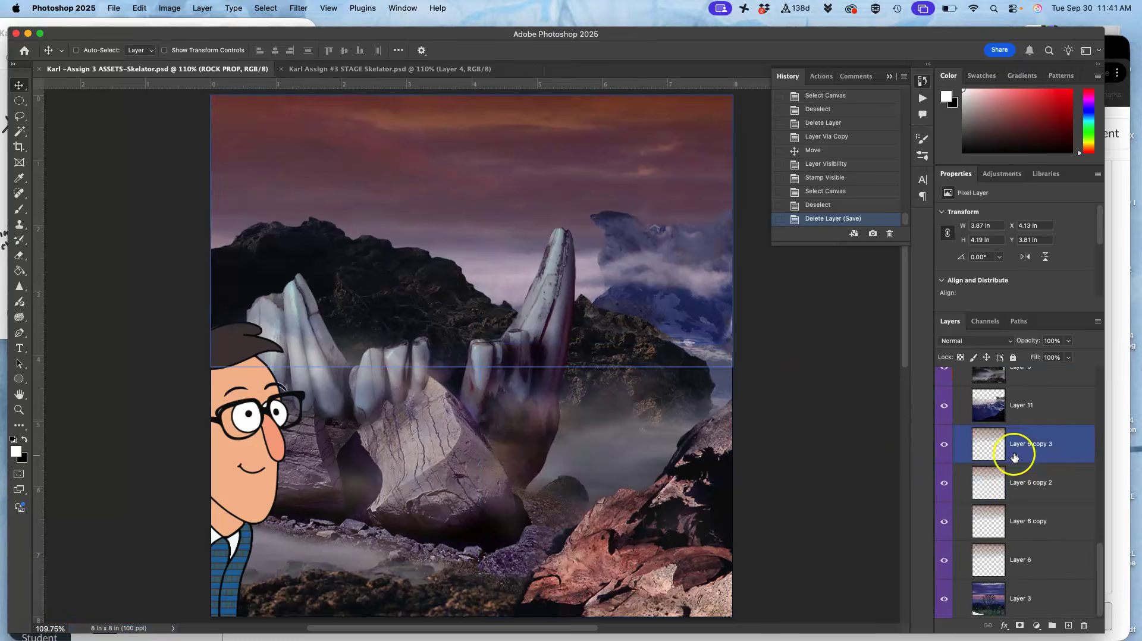
key(super+j)
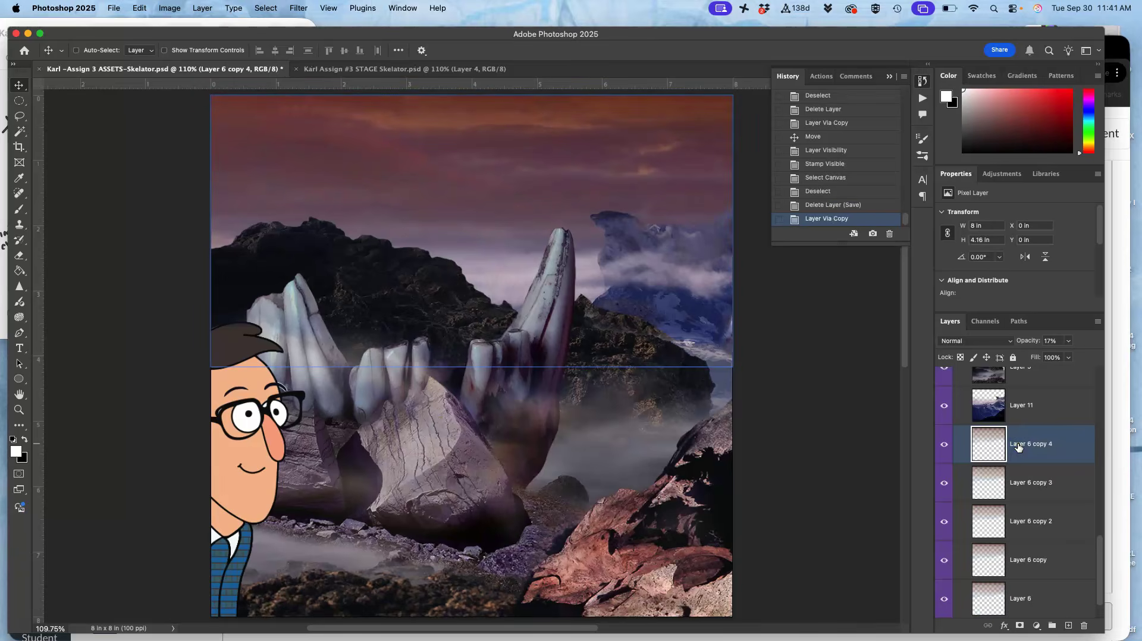
Select the wood-9616079 layer in the Setting group and move it left to X -1.06 in.
click(1023, 481)
scroll(1023, 481, up, 5)
click(1023, 455)
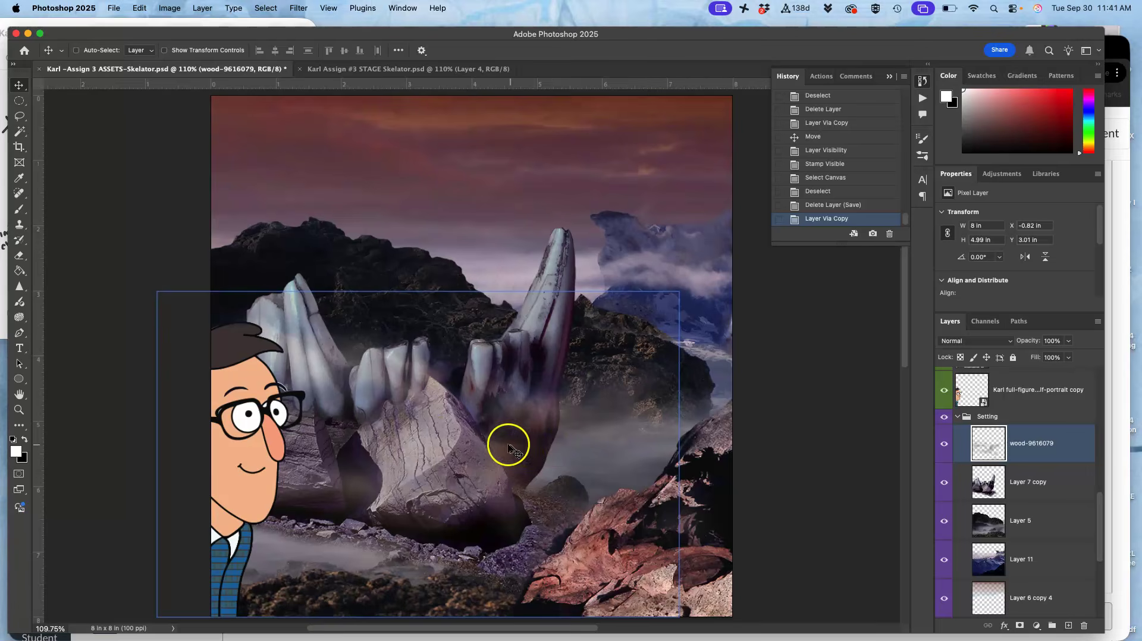
drag(414, 386, 409, 386)
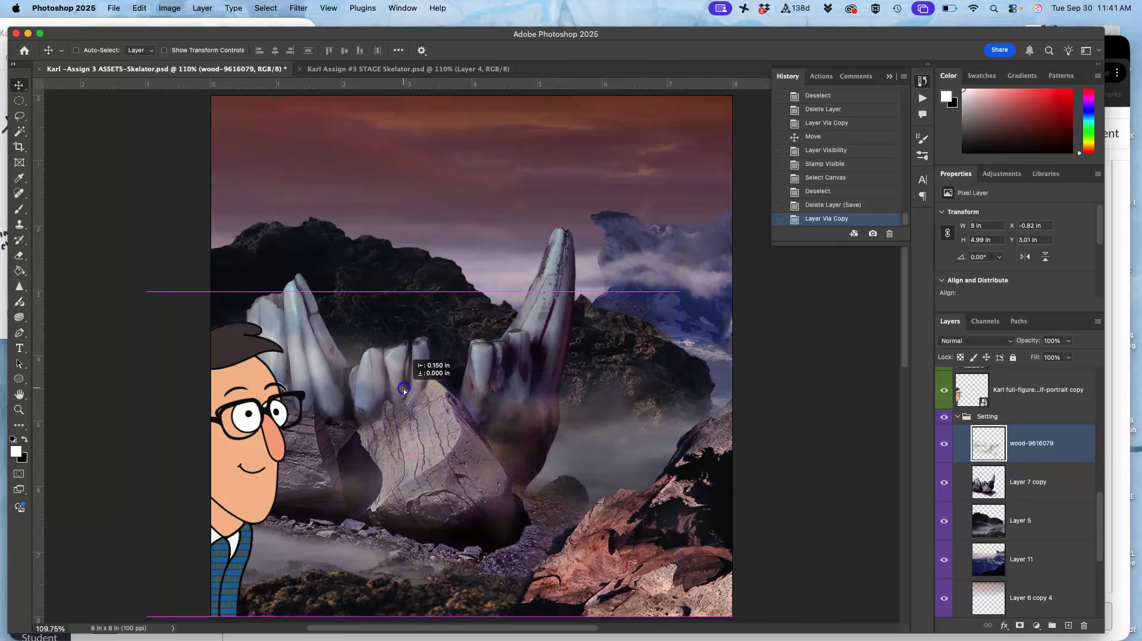
drag(398, 391, 398, 392)
Show the portrait copy 2 figure and hide the first portrait copy figure above the Setting group.
scroll(987, 404, up, 3)
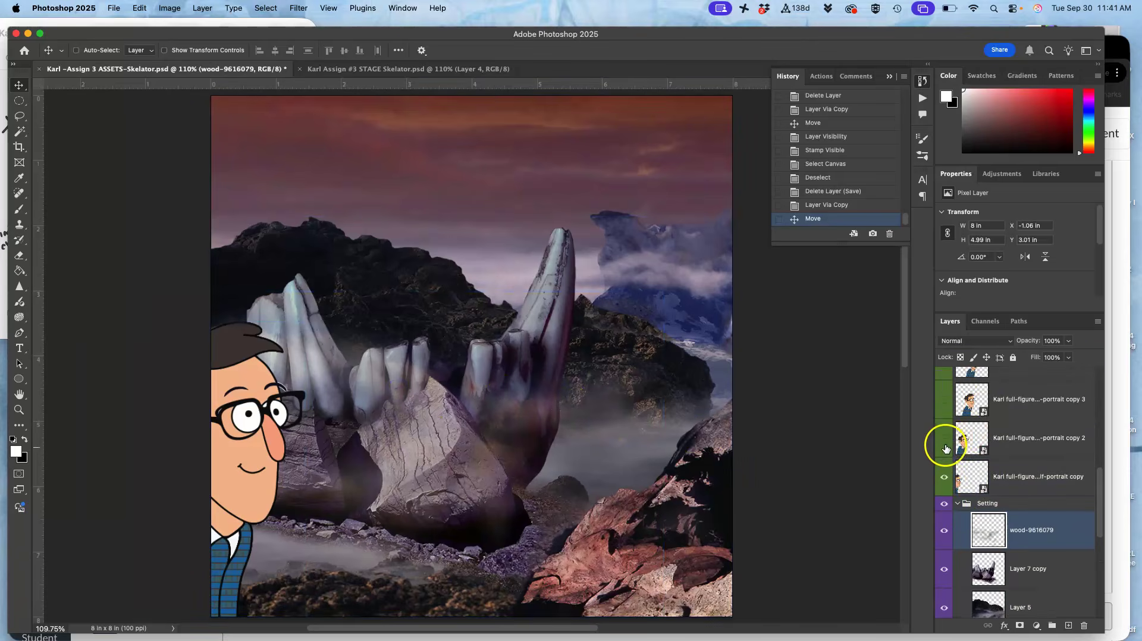
click(944, 445)
click(944, 477)
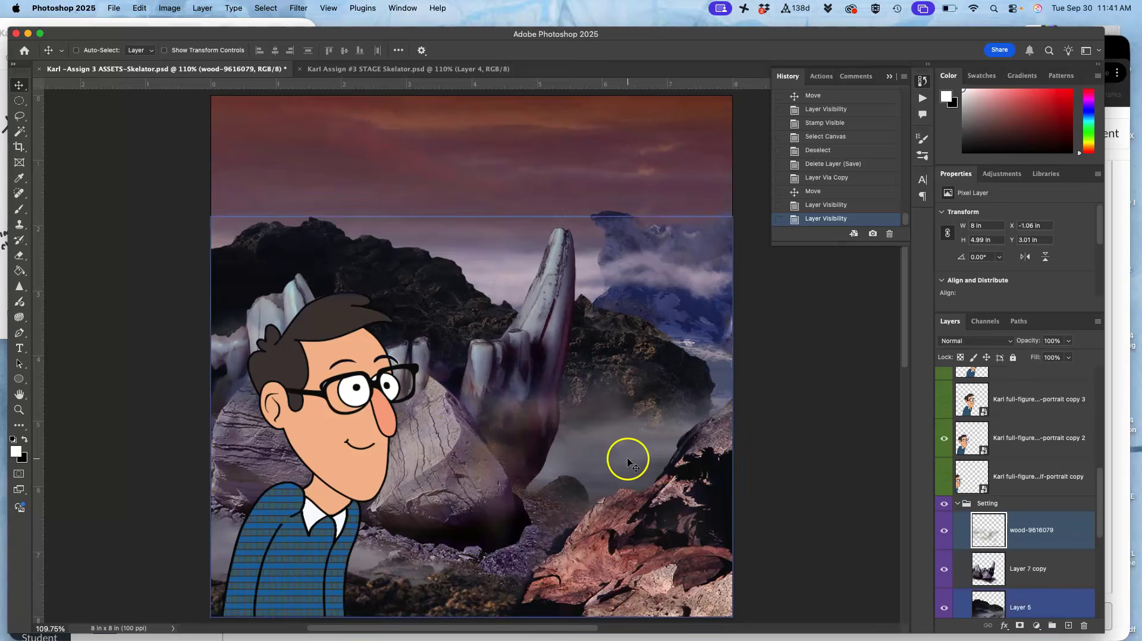
Rasterize the portrait copy 2 smart object layer.
click(1016, 440)
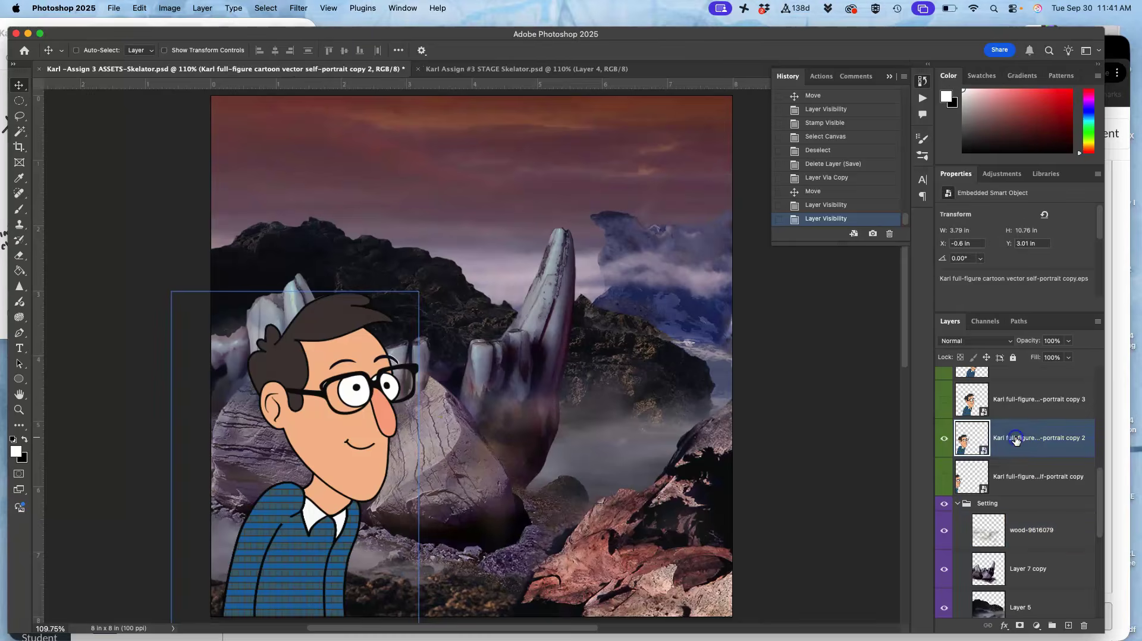
right_click(1016, 440)
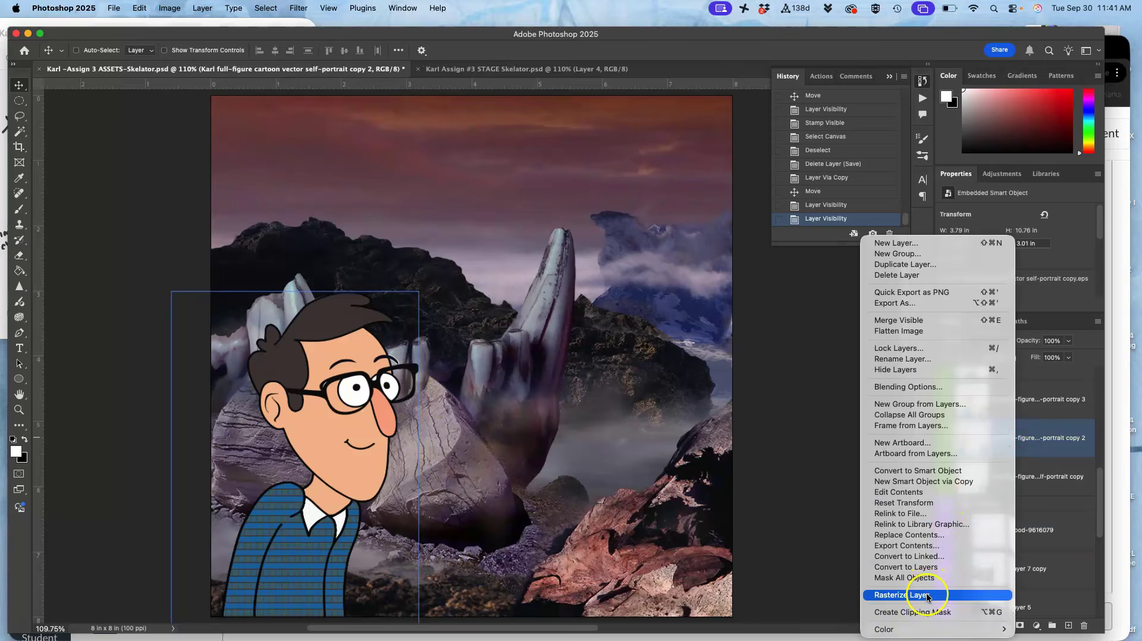
click(507, 397)
Lasso loosely around both pupils of the portrait copy 2 figure as one combined selection.
scroll(459, 365, up, 5)
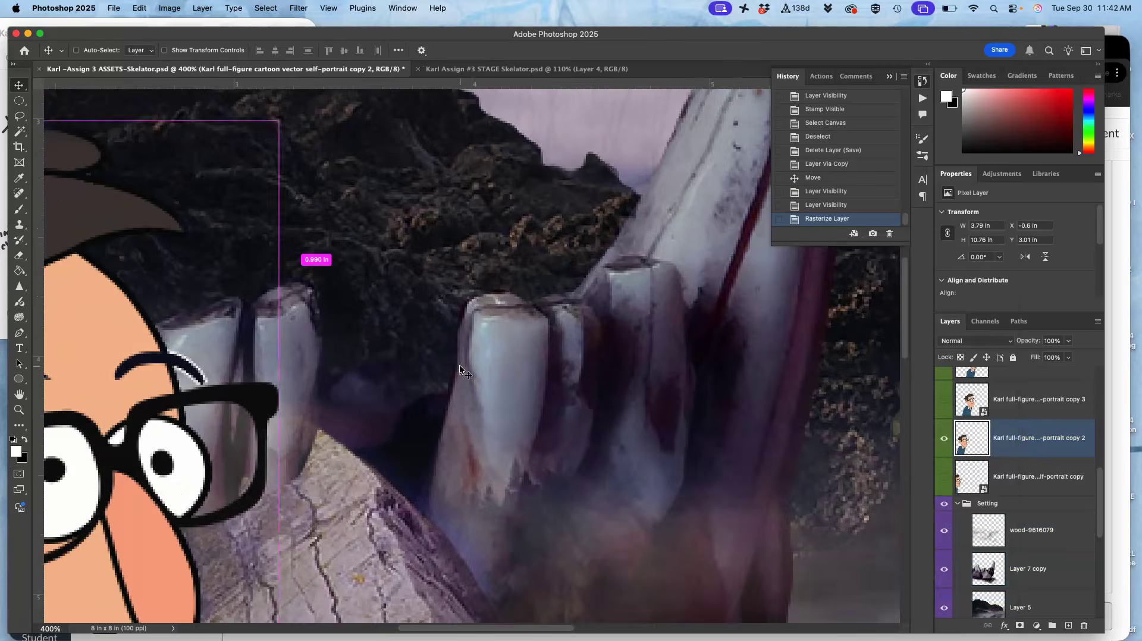
click(20, 117)
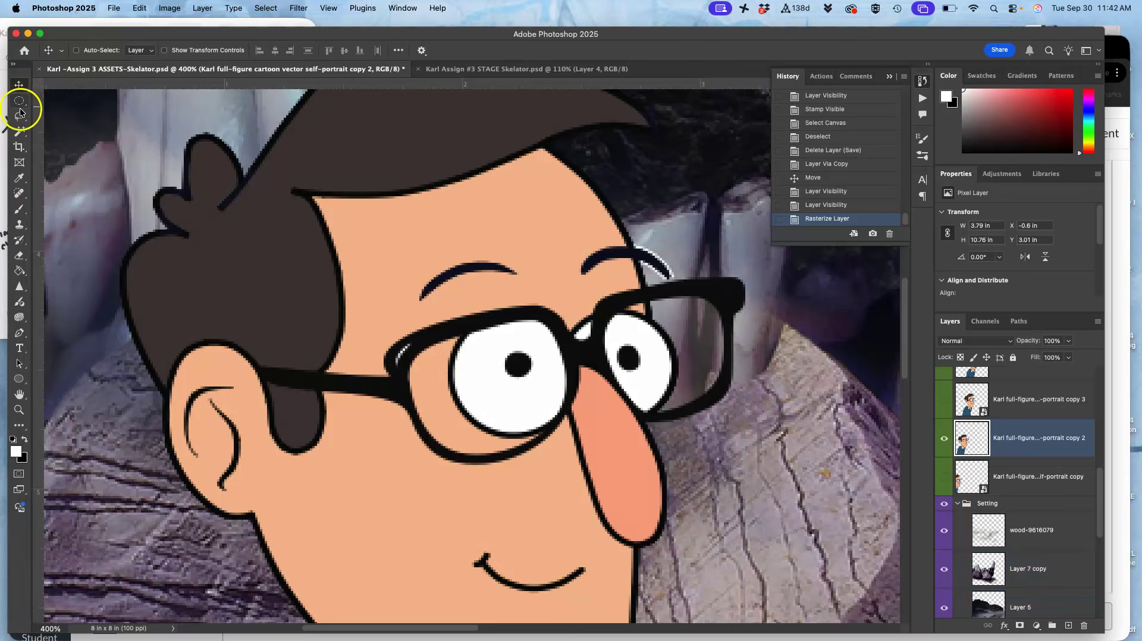
drag(494, 354, 524, 339)
key(shift)
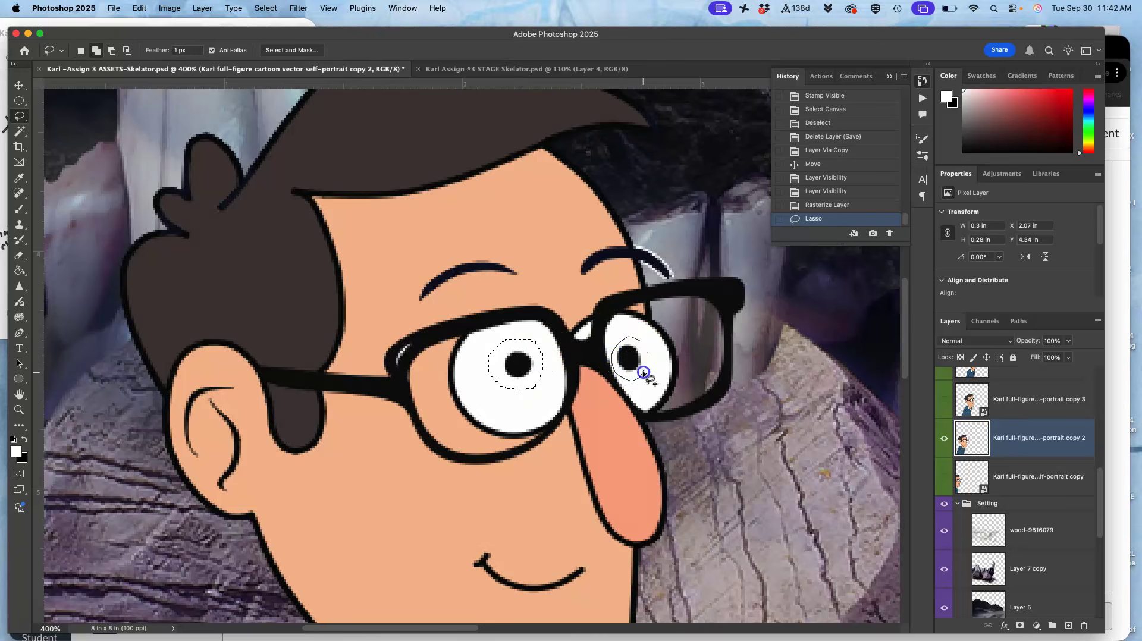
drag(643, 344, 641, 346)
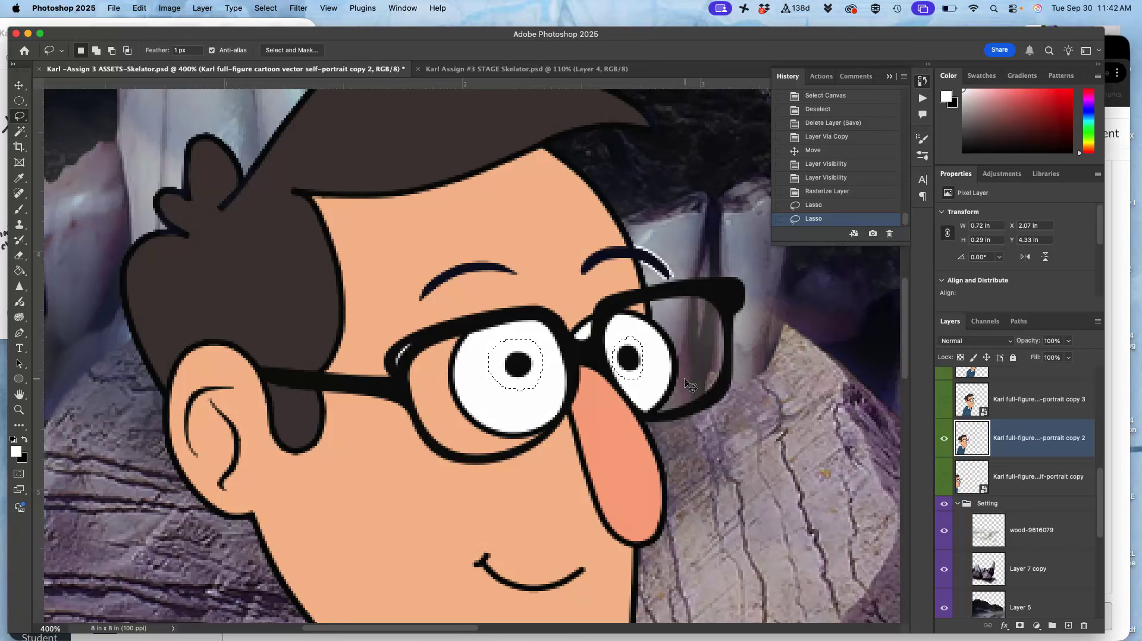
Copy the selected pupils to a new layer and rename it EYES.
key(super+j)
click(1030, 438)
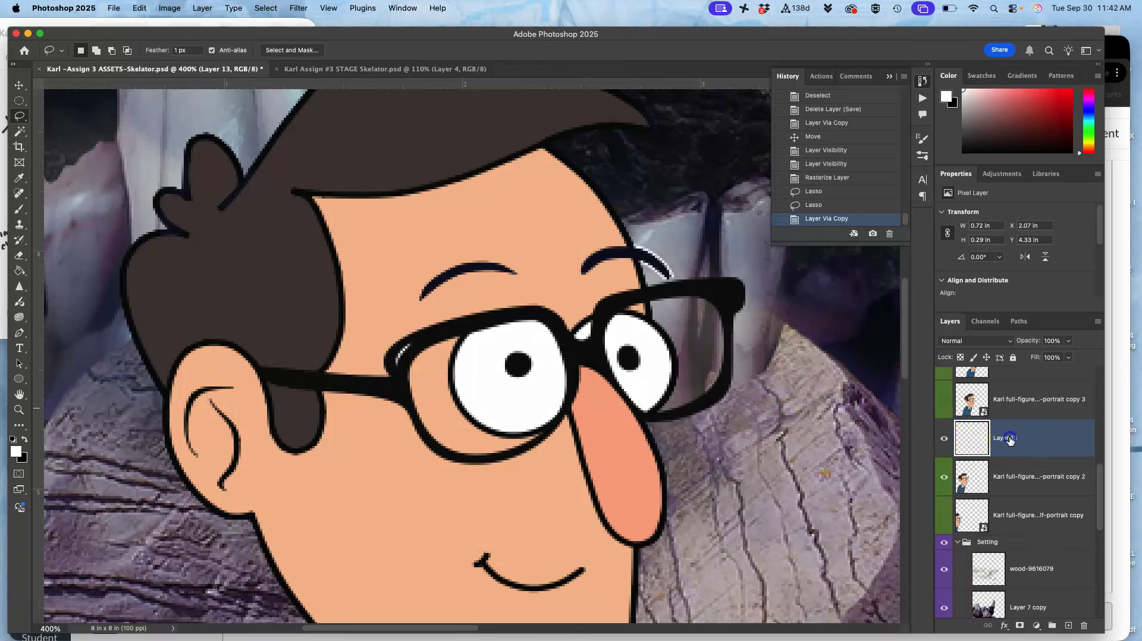
text(EYES)
key(Return)
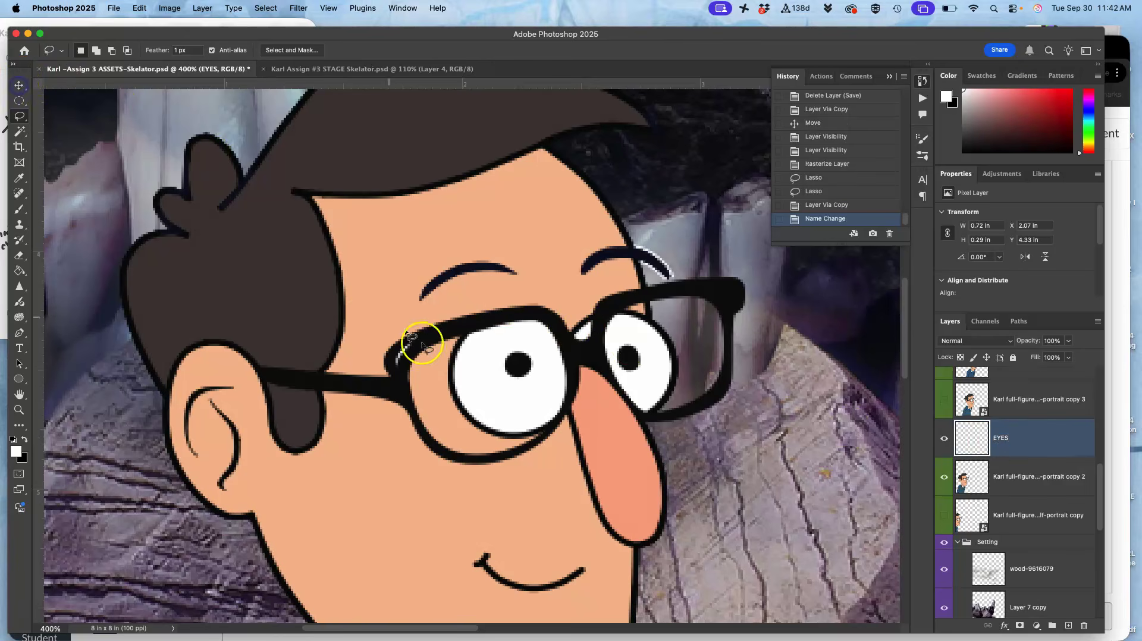
Lasso the pupil area on the EYES layer and move the eyes up about 0.03 in.
drag(515, 362, 514, 377)
click(561, 245)
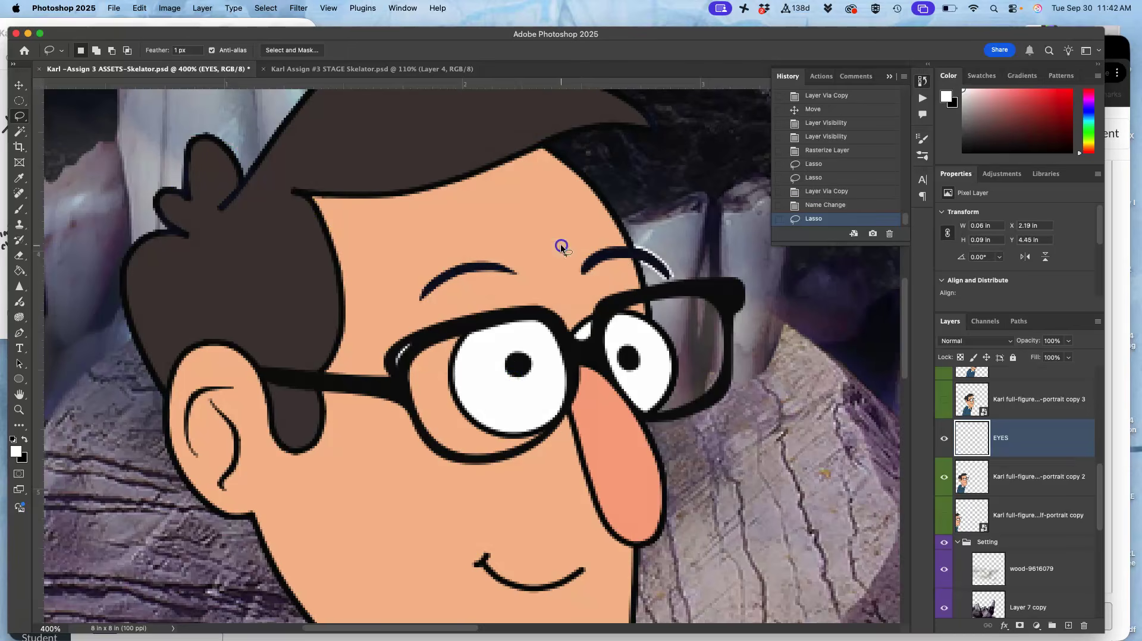
click(19, 84)
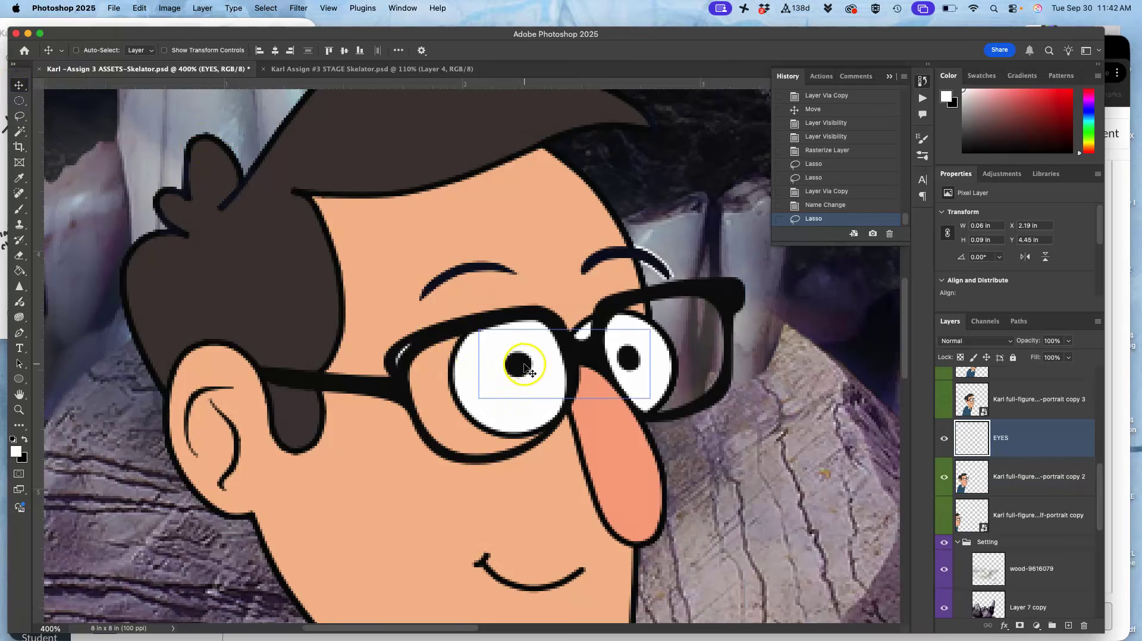
drag(526, 369, 530, 359)
shift+super+click(601, 455)
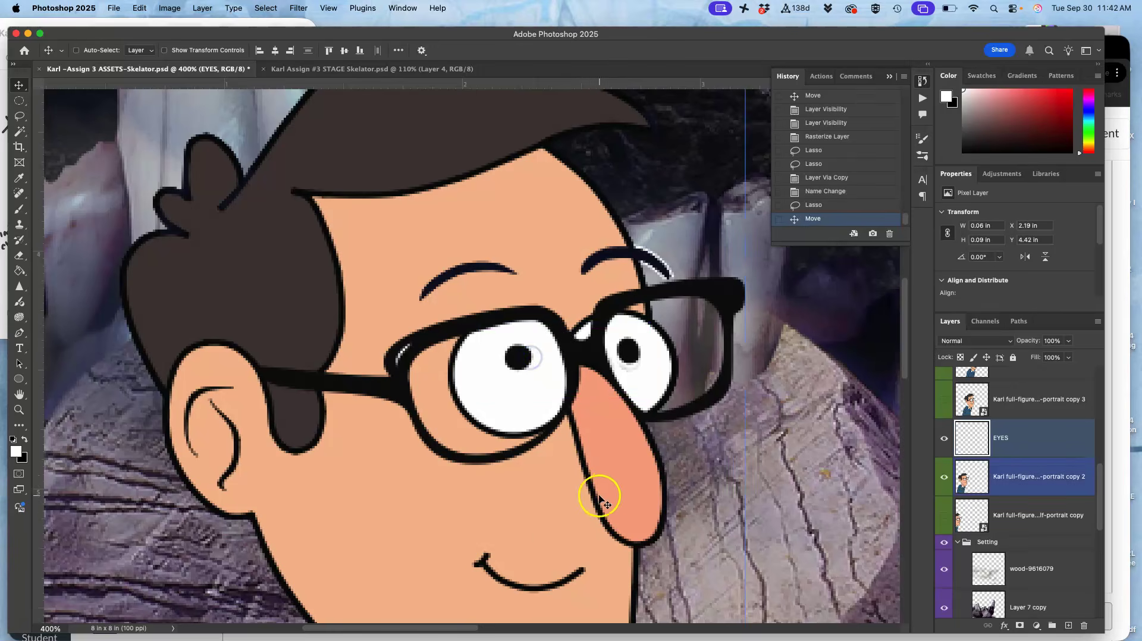
Briefly show the first portrait copy beside the copy 2 figure to compare their positions, and hide it again.
key(super+minus)
key(super+minus)
key(super+minus)
key(super+minus)
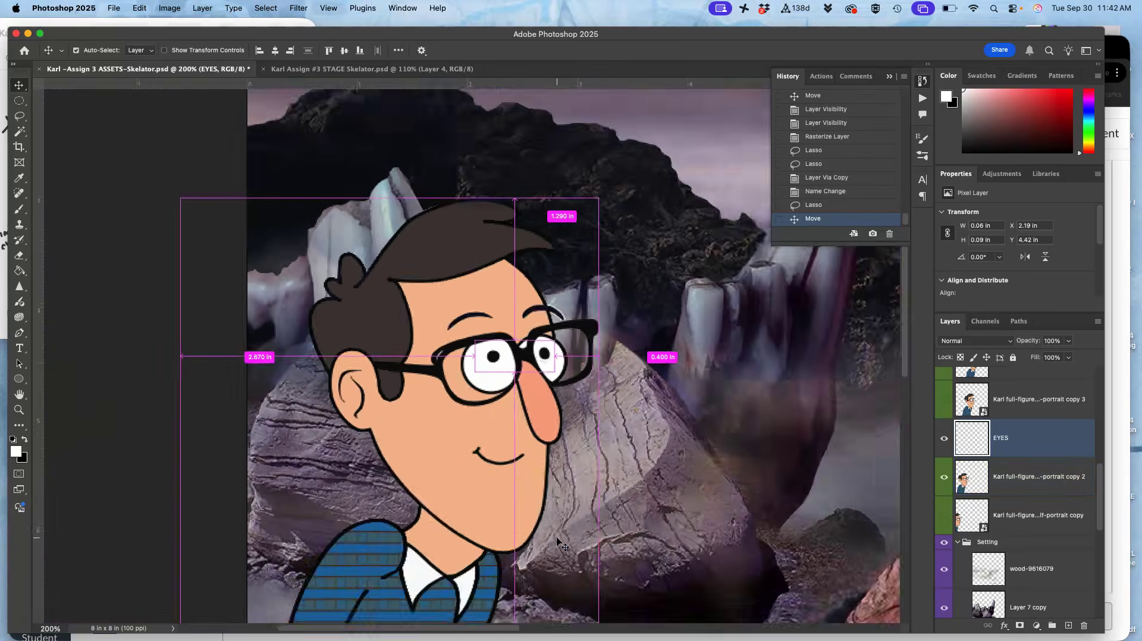
click(943, 516)
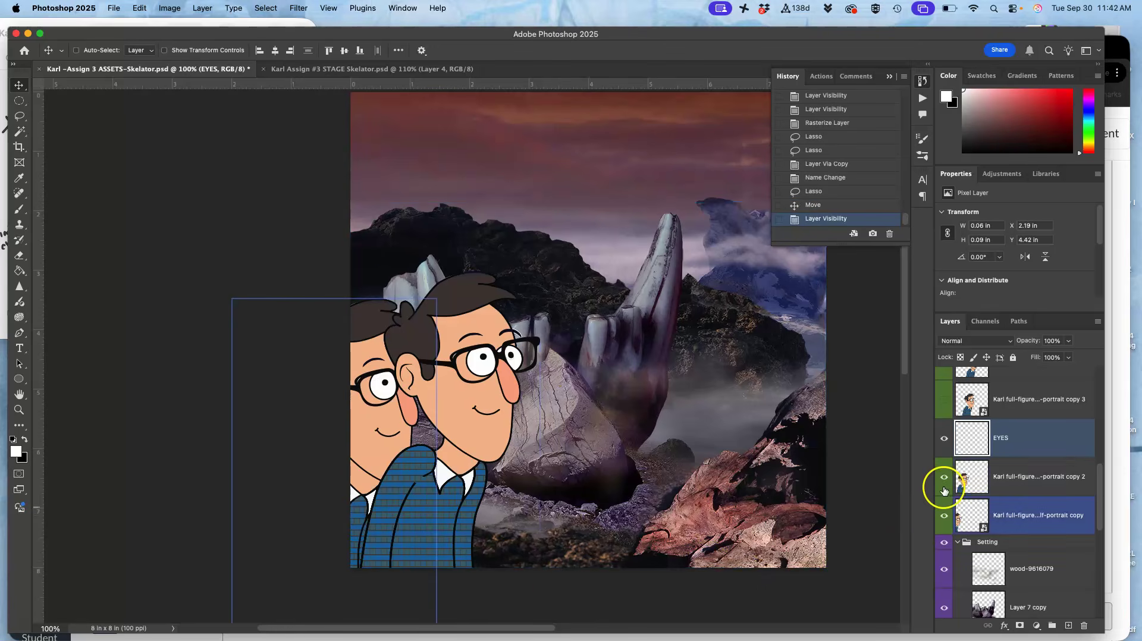
click(943, 518)
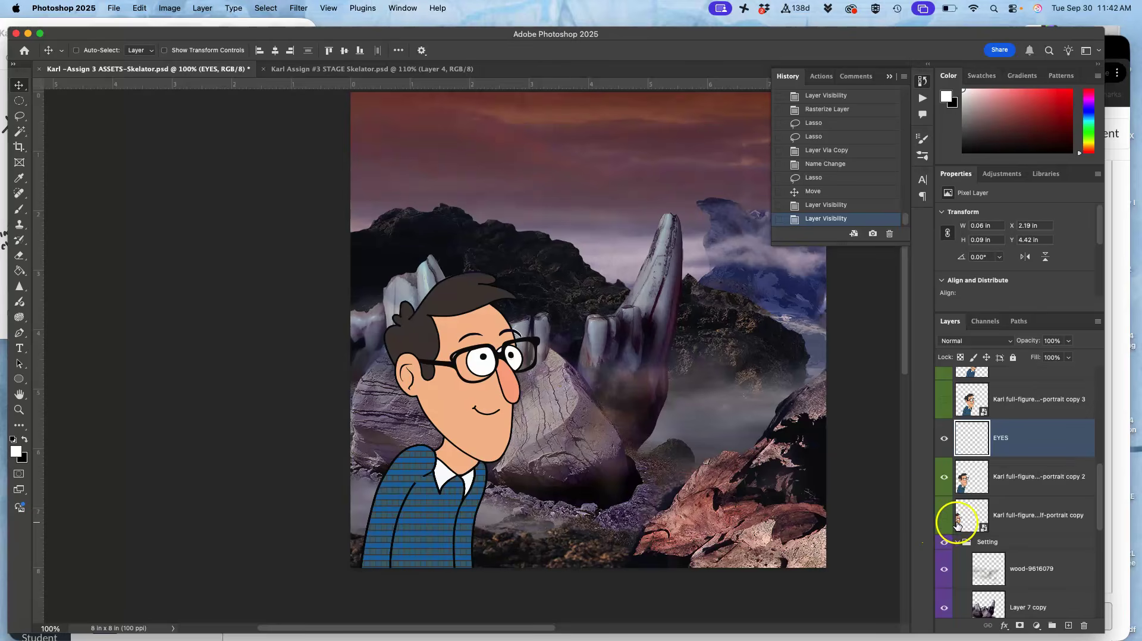
Stamp all visible layers into a new layer above ROCK PROP and copy the entire canvas.
scroll(961, 512, down, 3)
click(961, 516)
scroll(988, 476, up, 5)
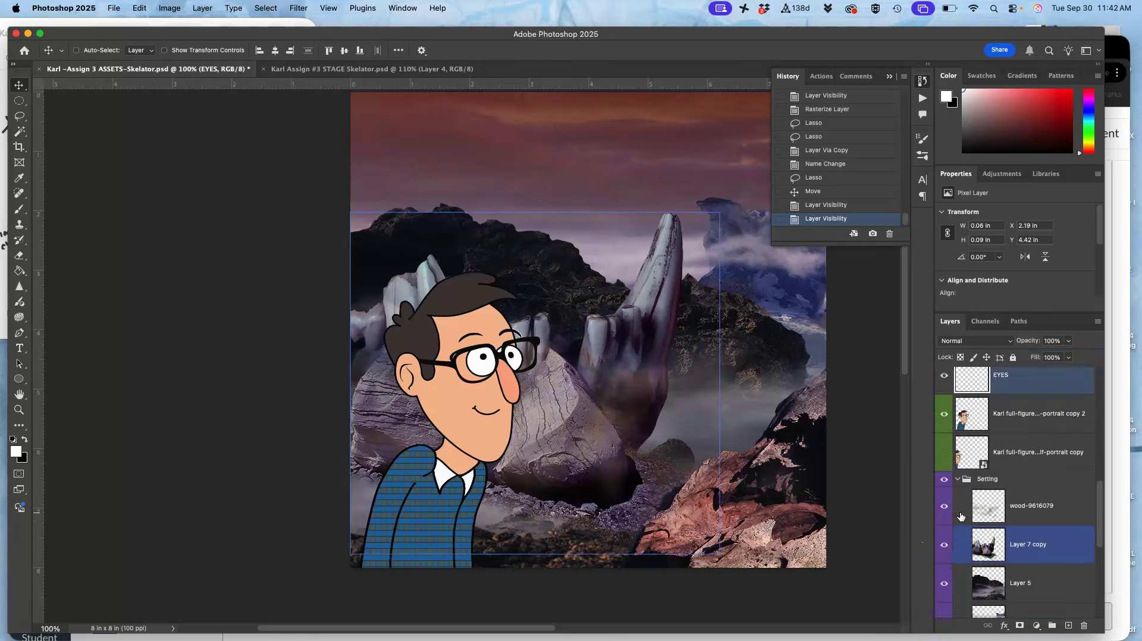
click(1007, 388)
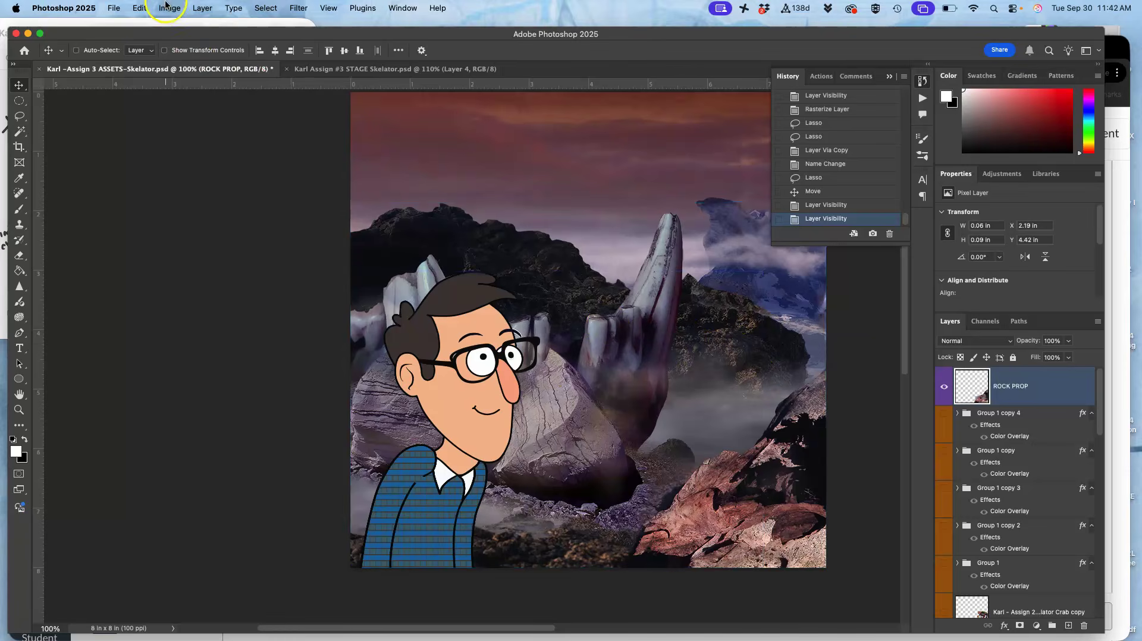
click(202, 8)
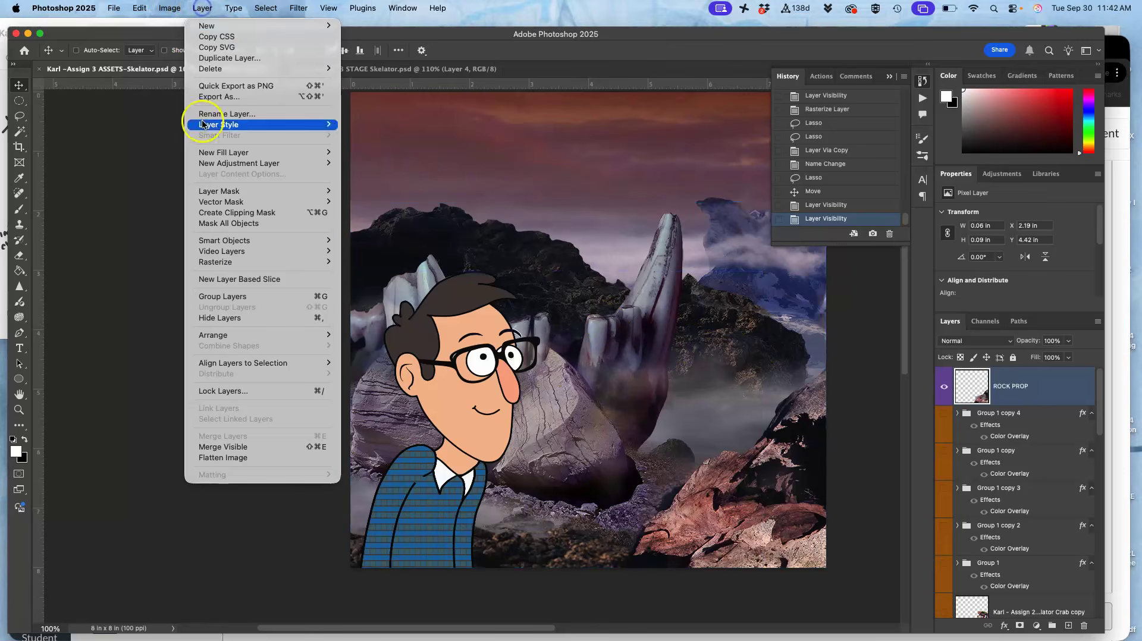
alt+click(232, 447)
key(super+a)
key(super+c)
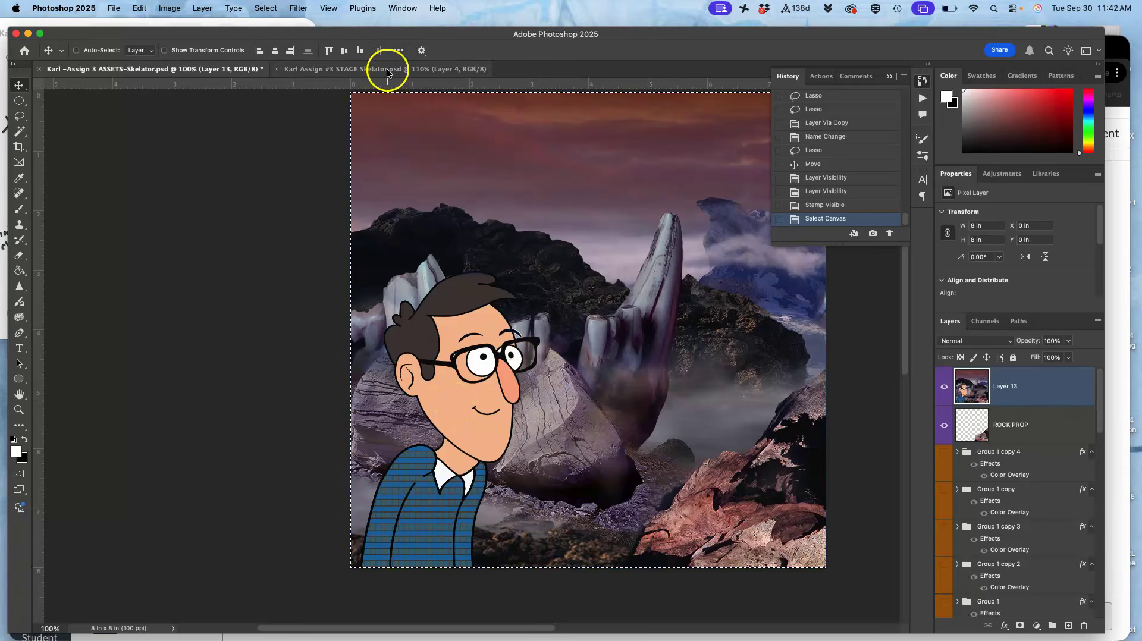
Paste the merged frame on top of the STAGE layers and toggle its visibility to compare it with the previous frame.
click(387, 69)
key(super+v)
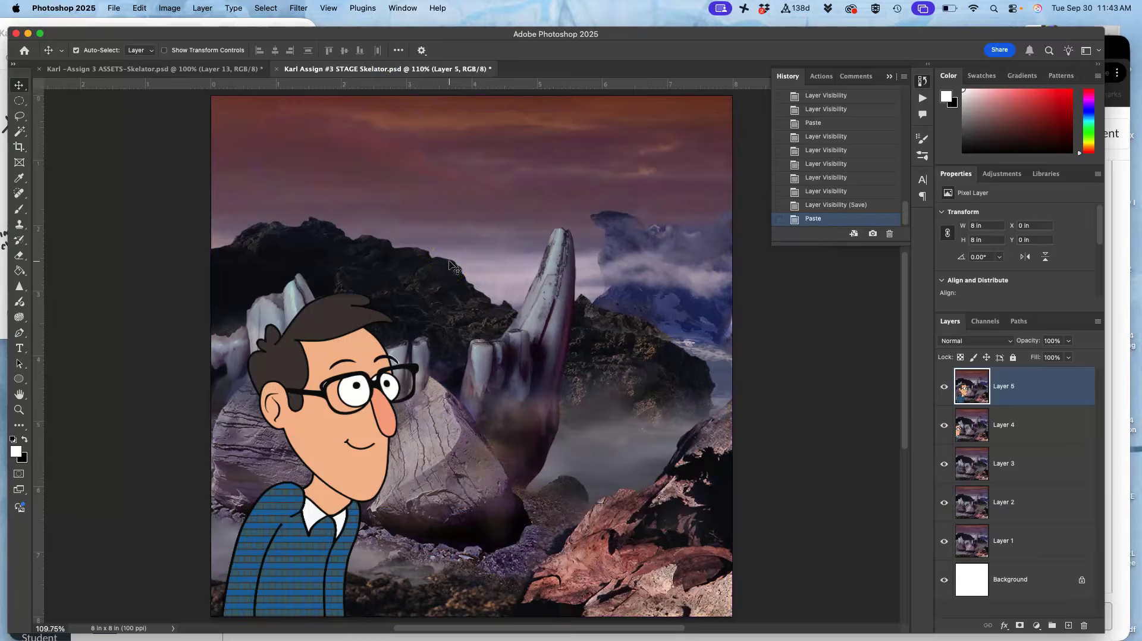
click(946, 386)
click(945, 409)
click(945, 411)
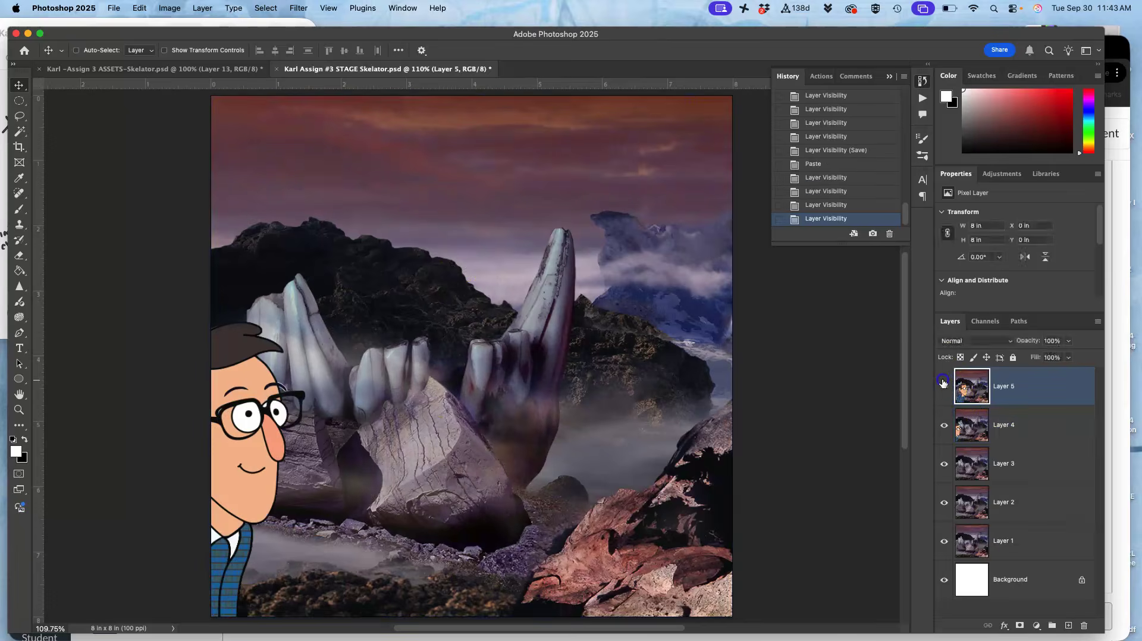
click(944, 385)
click(943, 384)
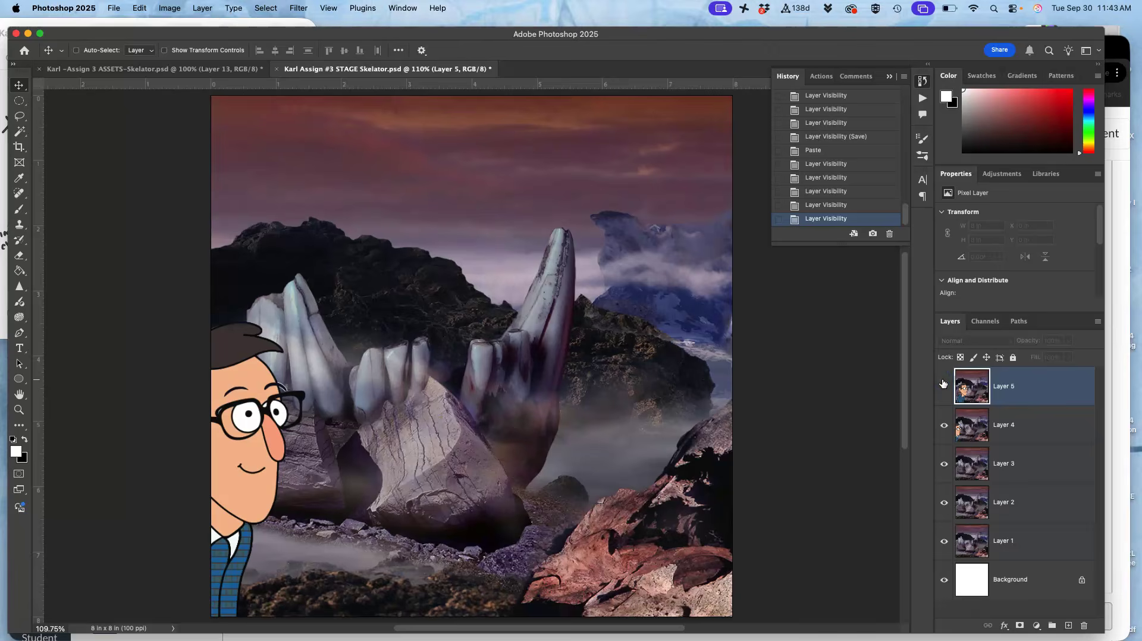
click(943, 386)
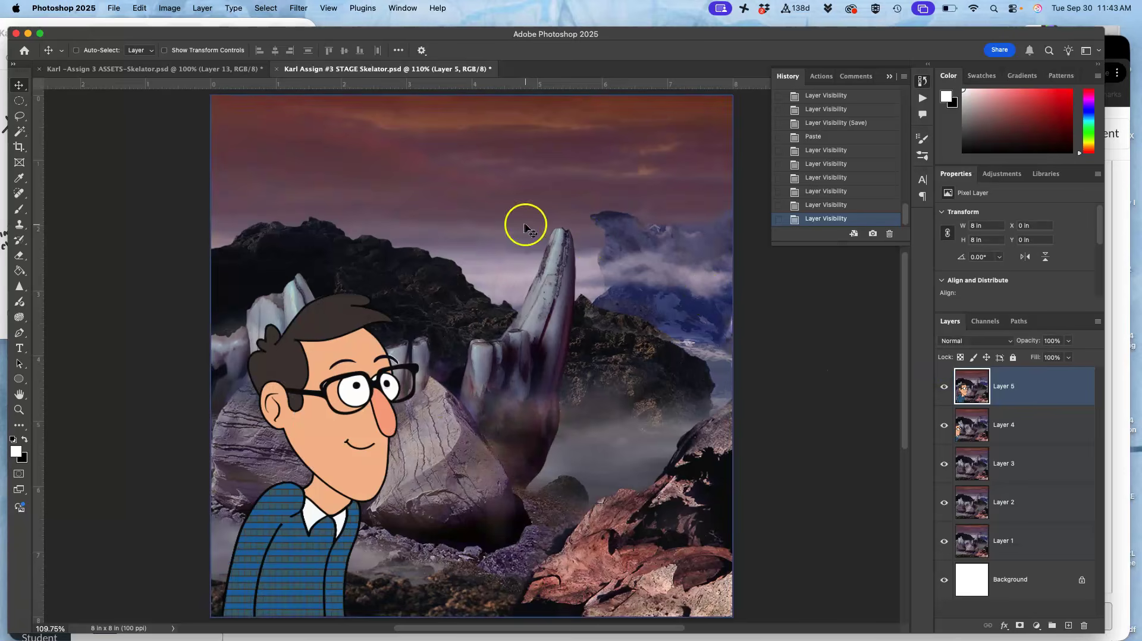
Return to the ASSETS document, deselect the canvas and delete the merged Layer 13.
click(177, 67)
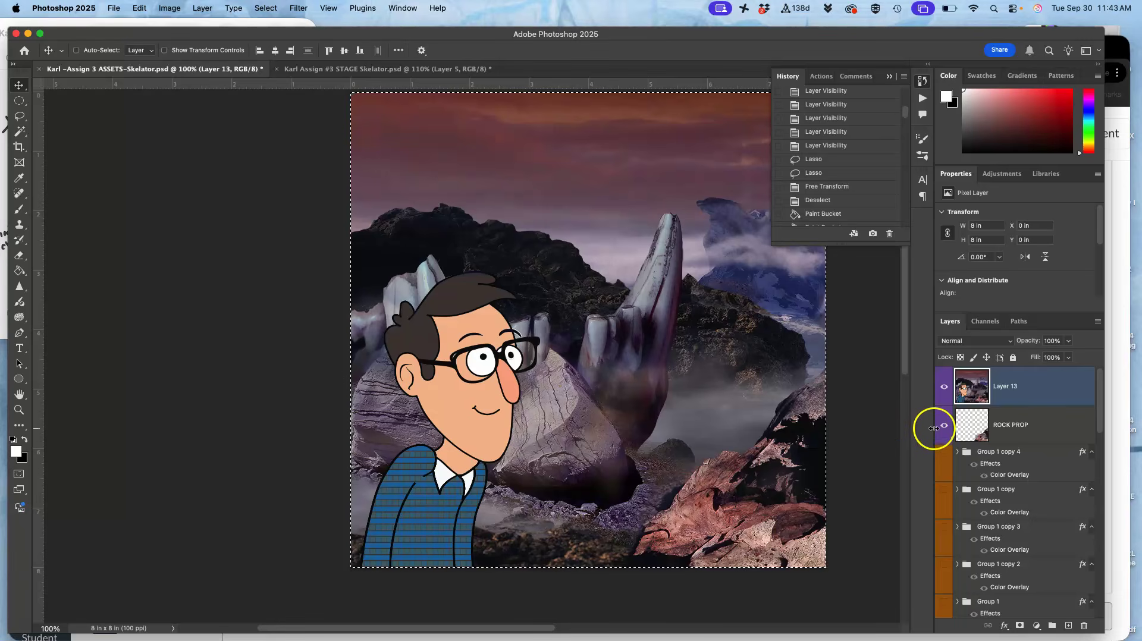
shift+click(1004, 408)
key(super+d)
key(BackSpace)
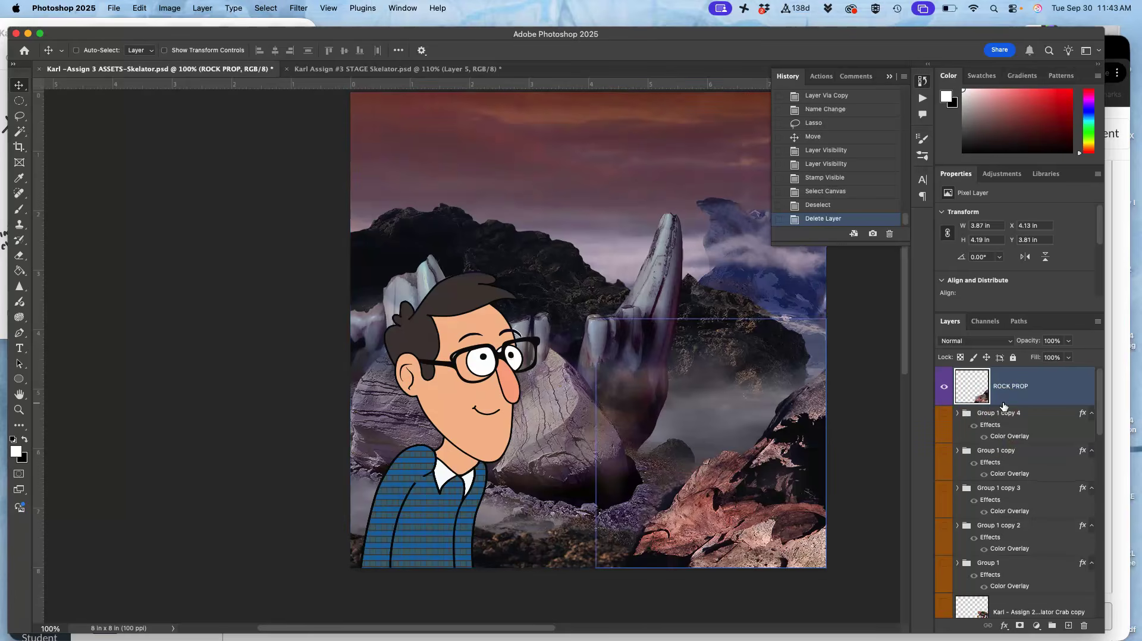
Show the portrait copy 3 figure and hide the EYES and portrait copy 2 layers.
scroll(1004, 441, down, 10)
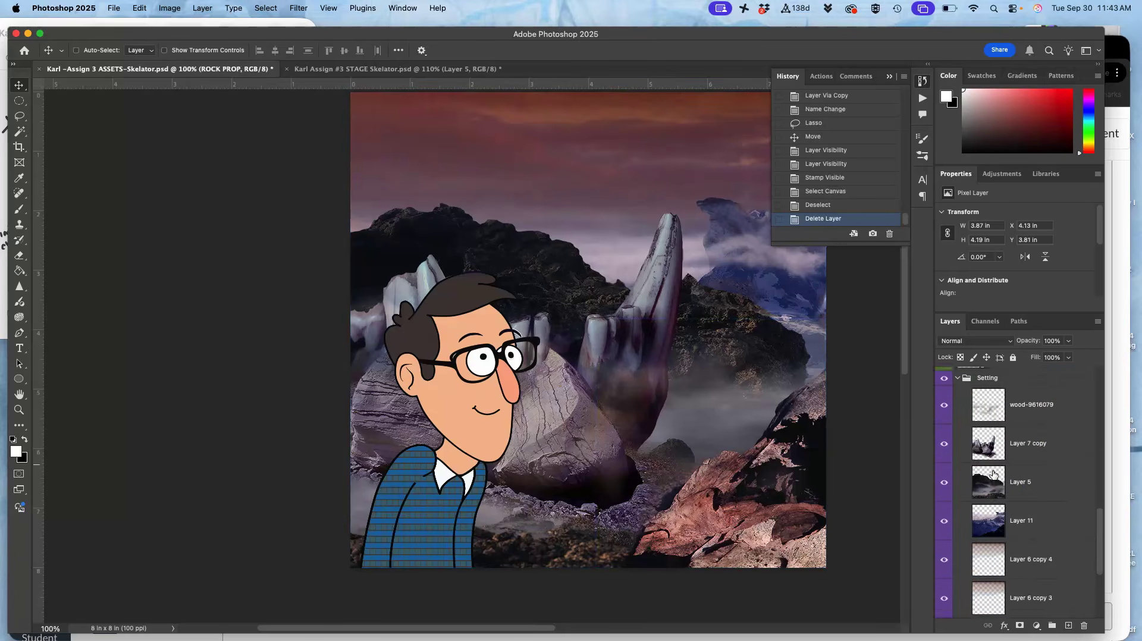
click(993, 470)
click(944, 425)
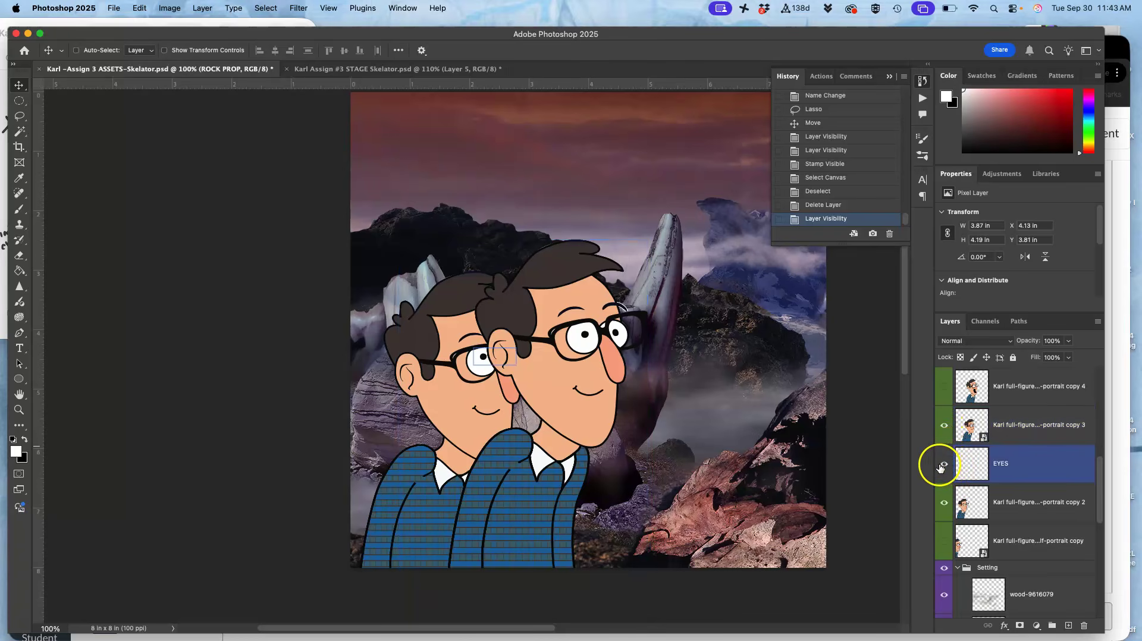
click(943, 467)
click(940, 501)
click(942, 503)
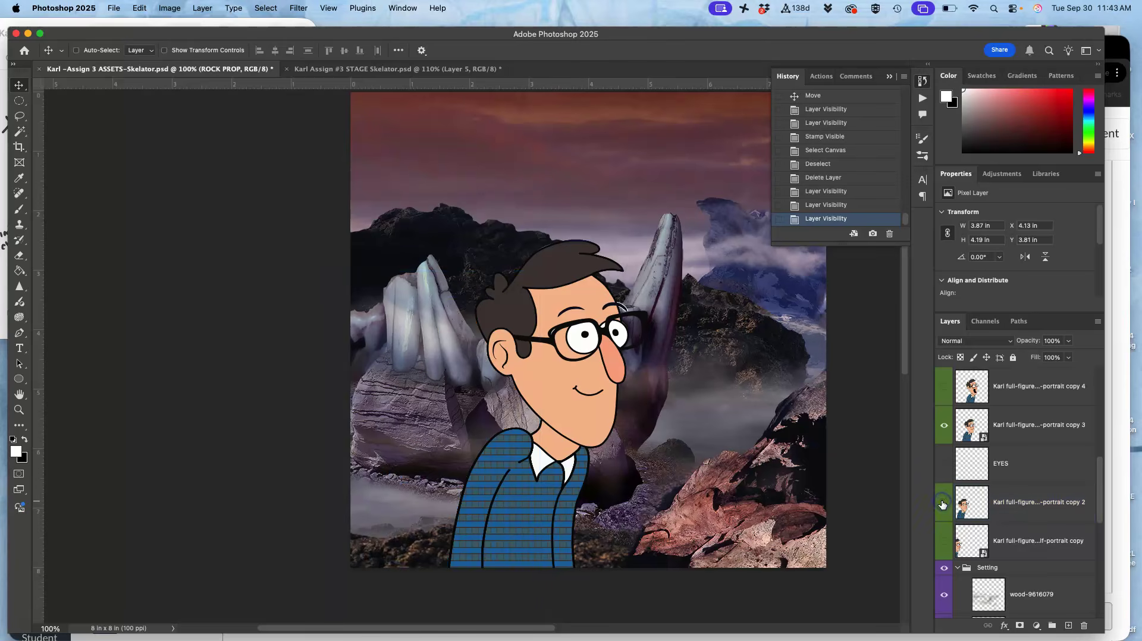
Show the open-mouthed portrait copy 4 figure together with copy 3 and select the copy 4 layer.
click(592, 380)
click(647, 385)
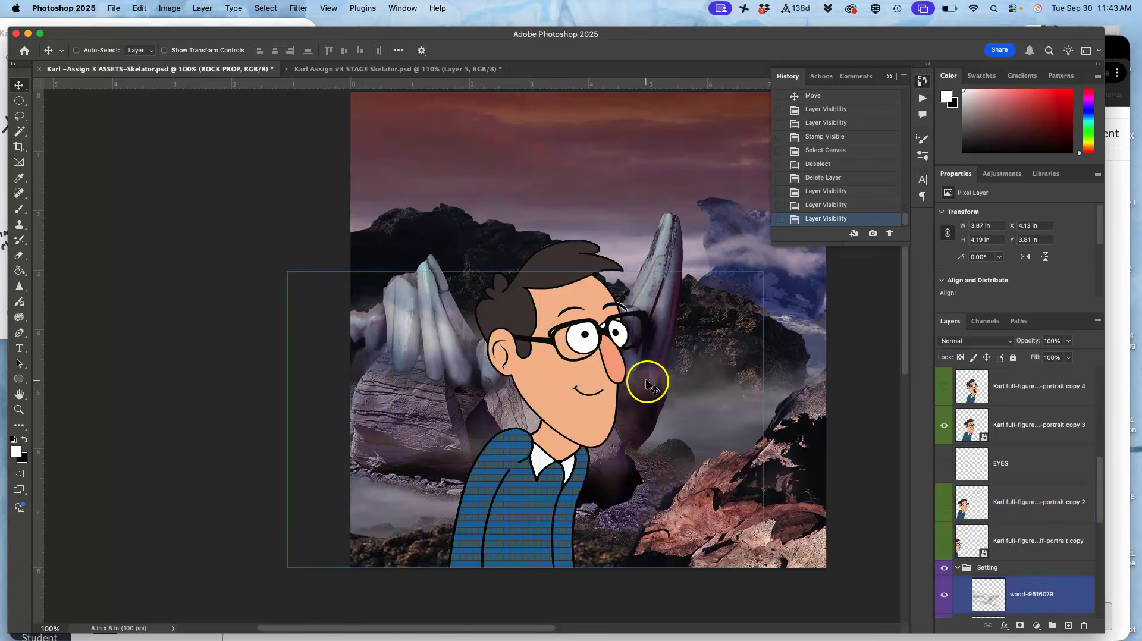
click(873, 376)
click(941, 389)
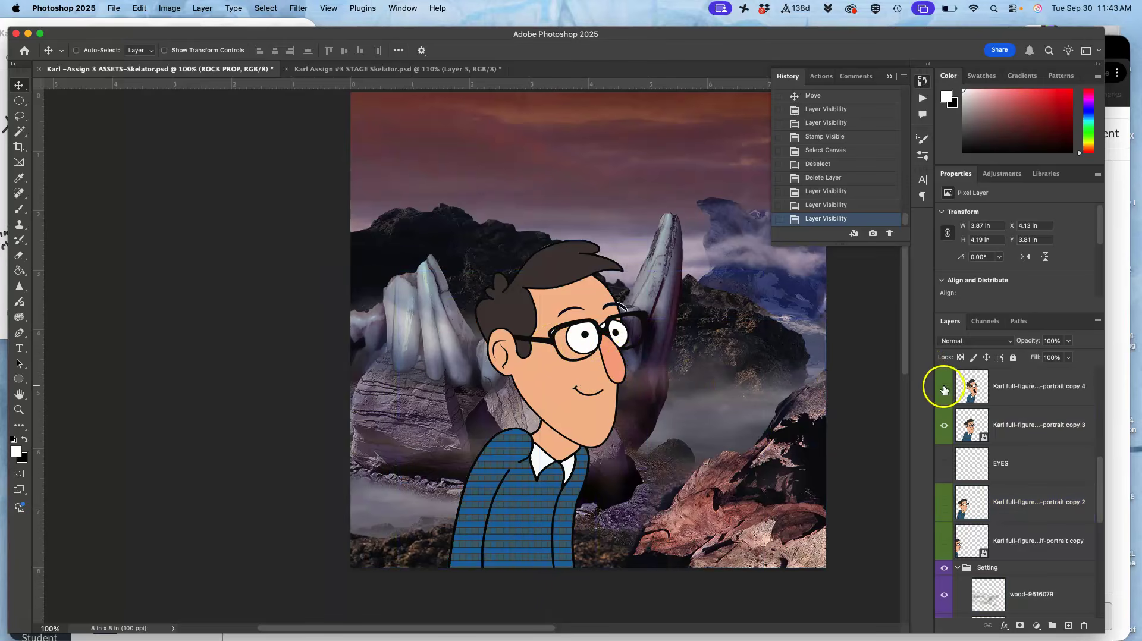
right_click(944, 390)
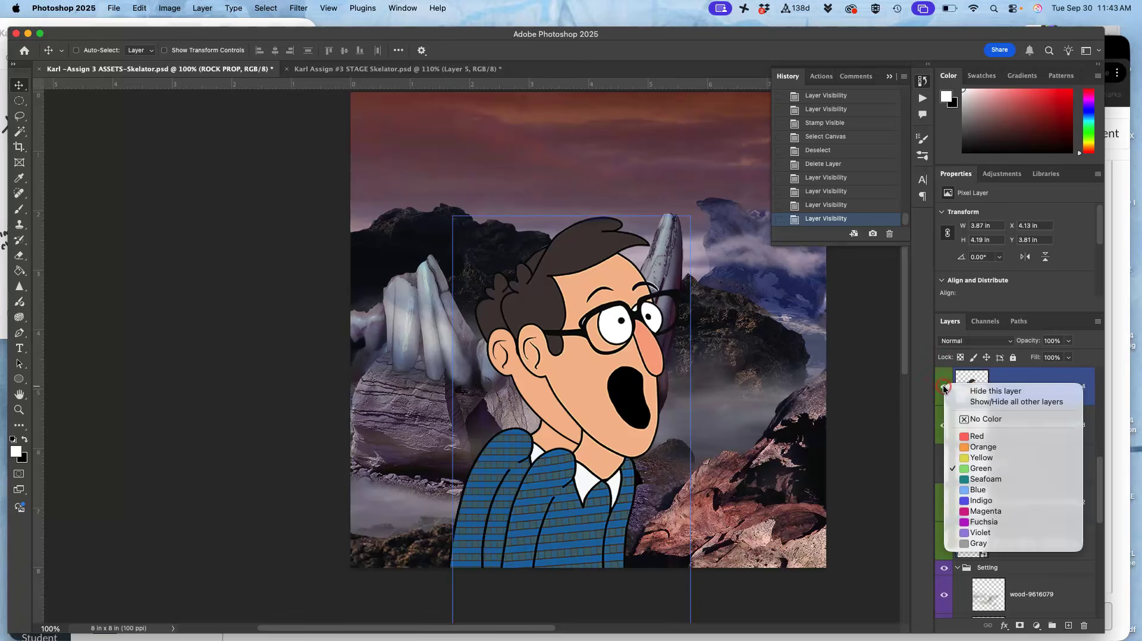
click(940, 384)
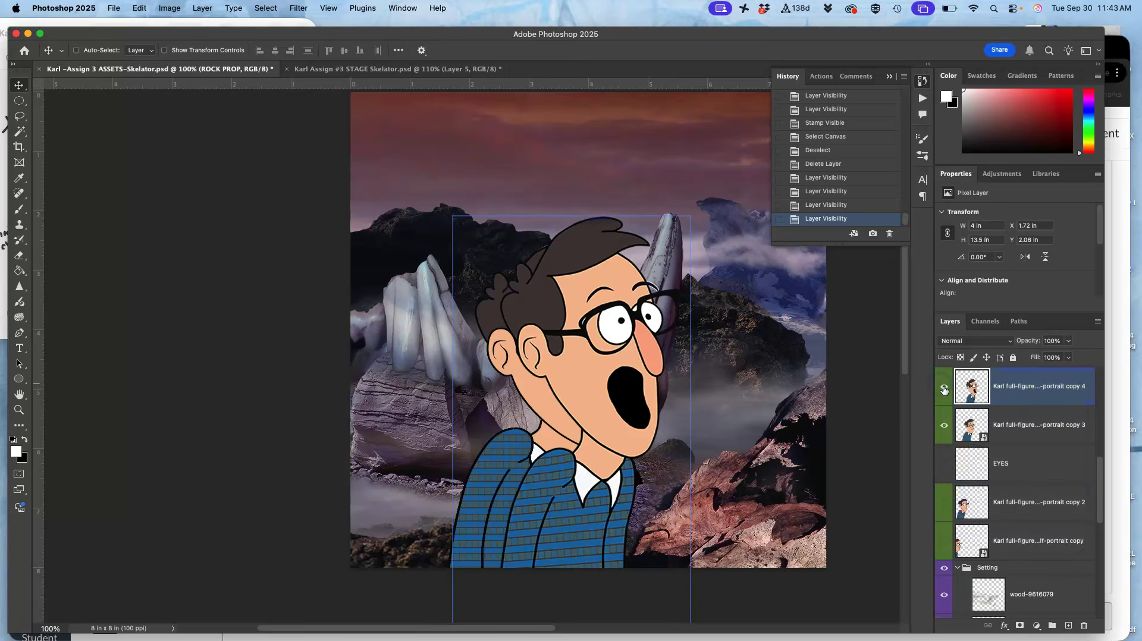
Hide the open-mouthed portrait copy 4 figure so that only the portrait copy 3 figure is shown.
click(944, 390)
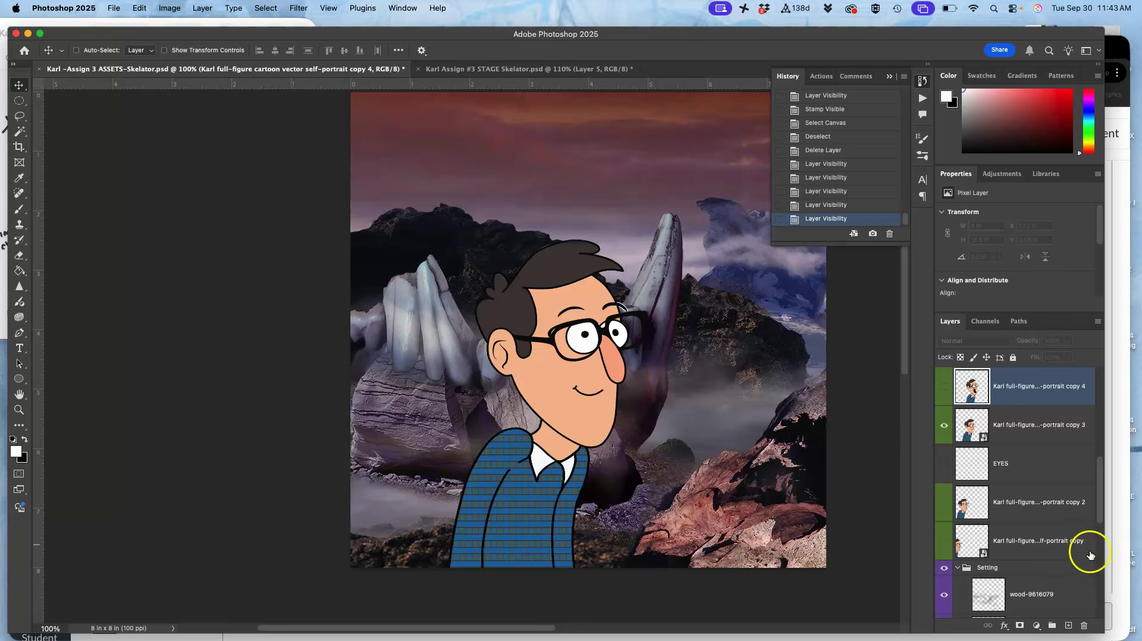
scroll(1065, 535, down, 5)
click(1050, 523)
key(super+j)
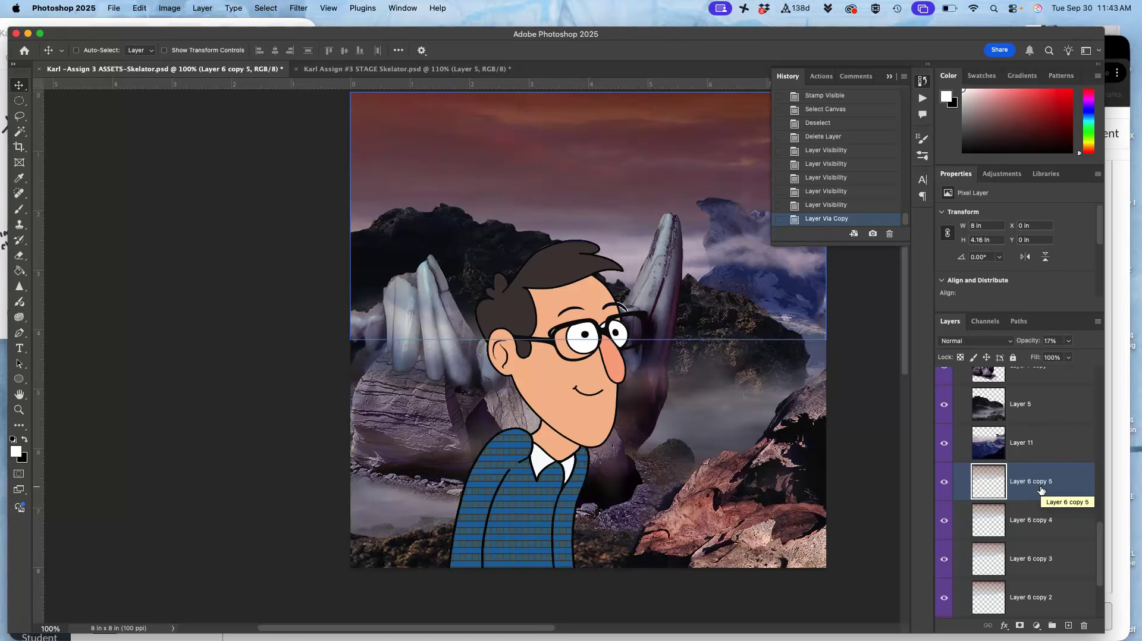
key(BackSpace)
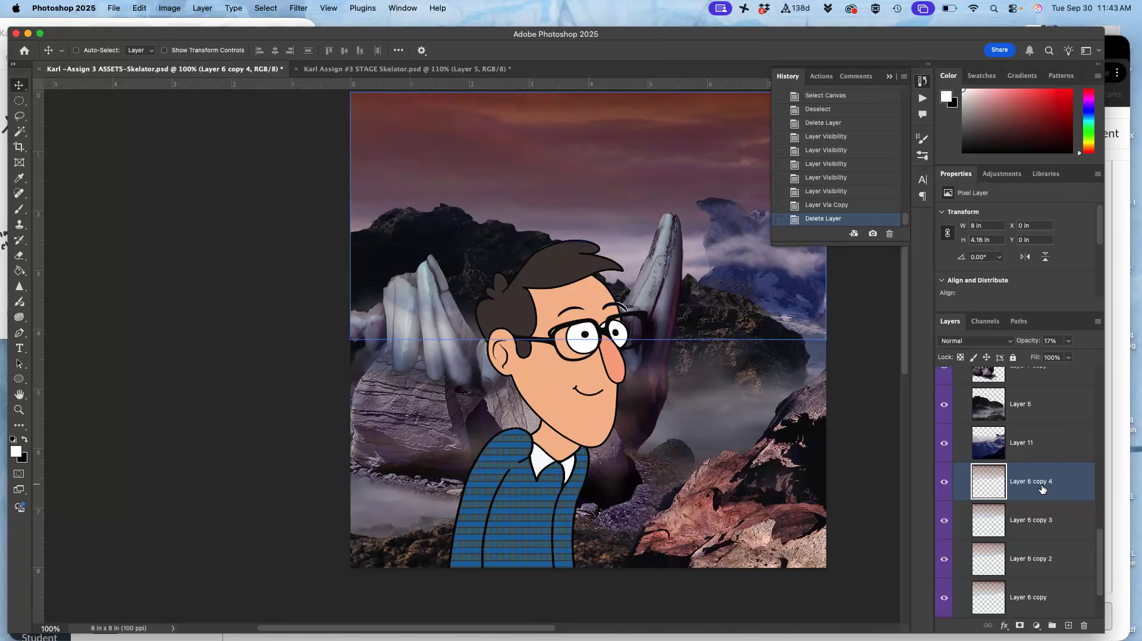
Move the wood-9616079 layer in the Setting group slightly left, to an X position of about -1.43 in.
click(1020, 474)
scroll(1019, 474, up, 2)
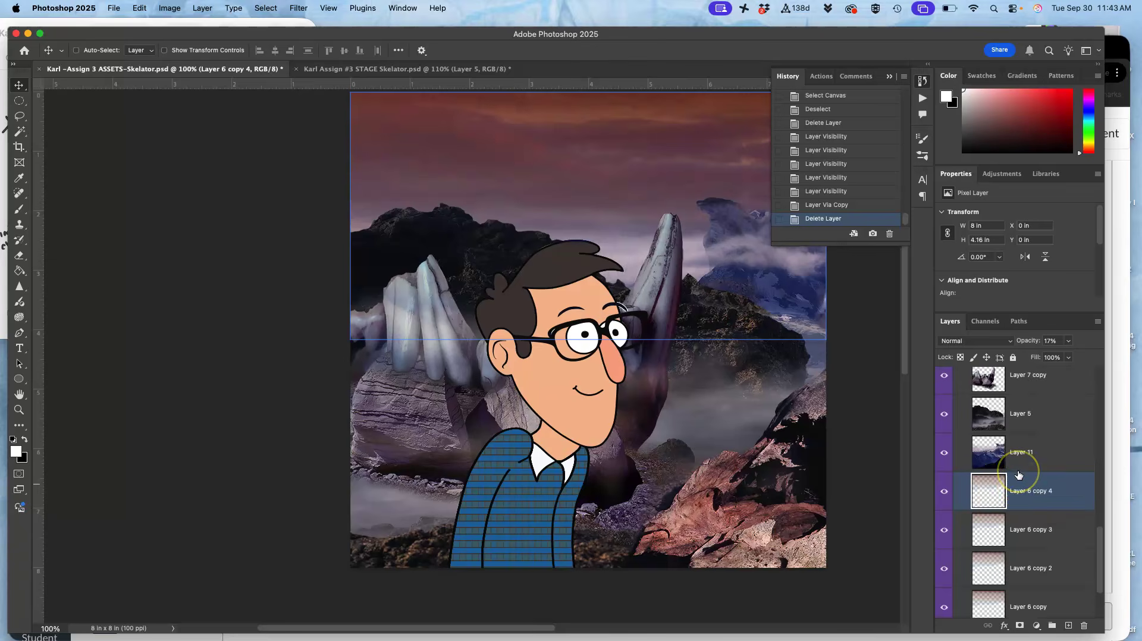
scroll(1019, 474, up, 4)
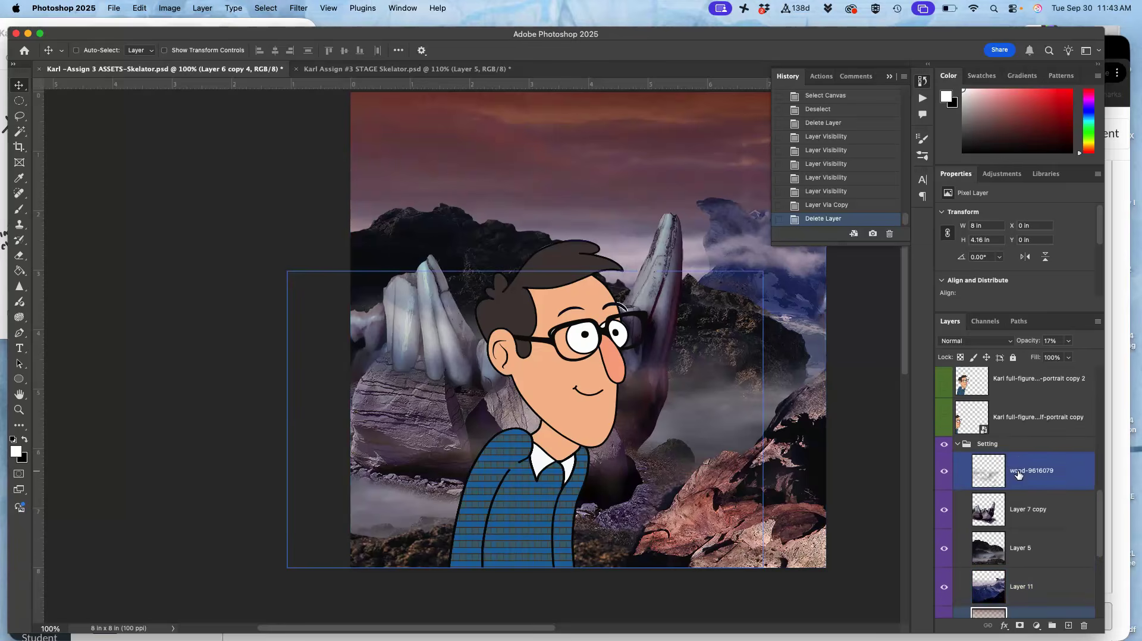
scroll(1019, 474, up, 1)
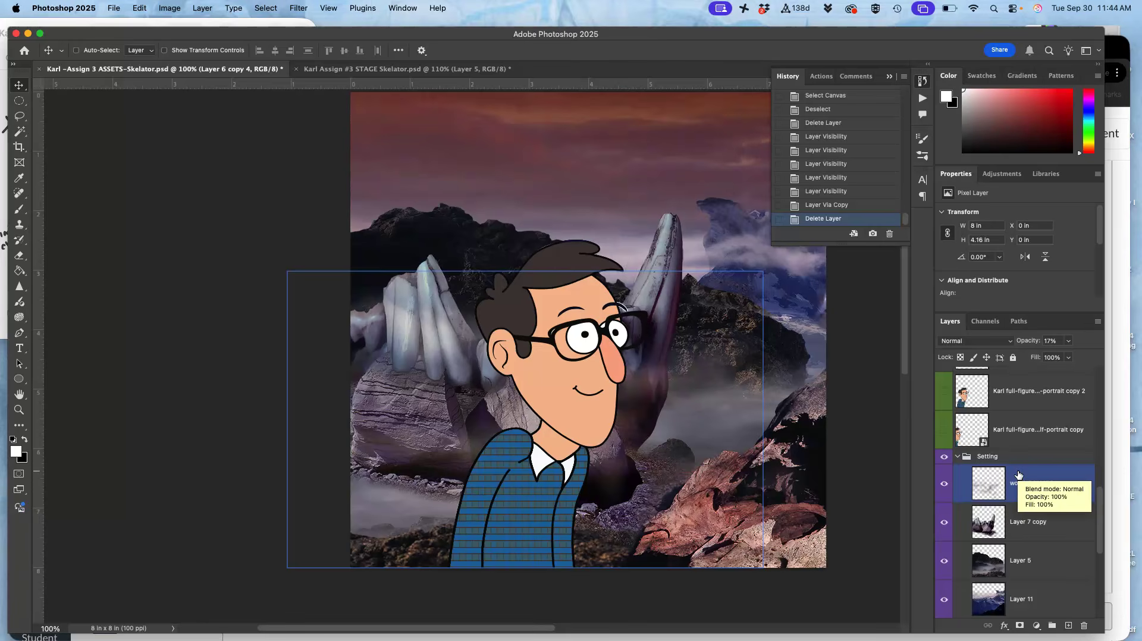
click(1006, 458)
click(987, 494)
click(1035, 515)
click(1023, 483)
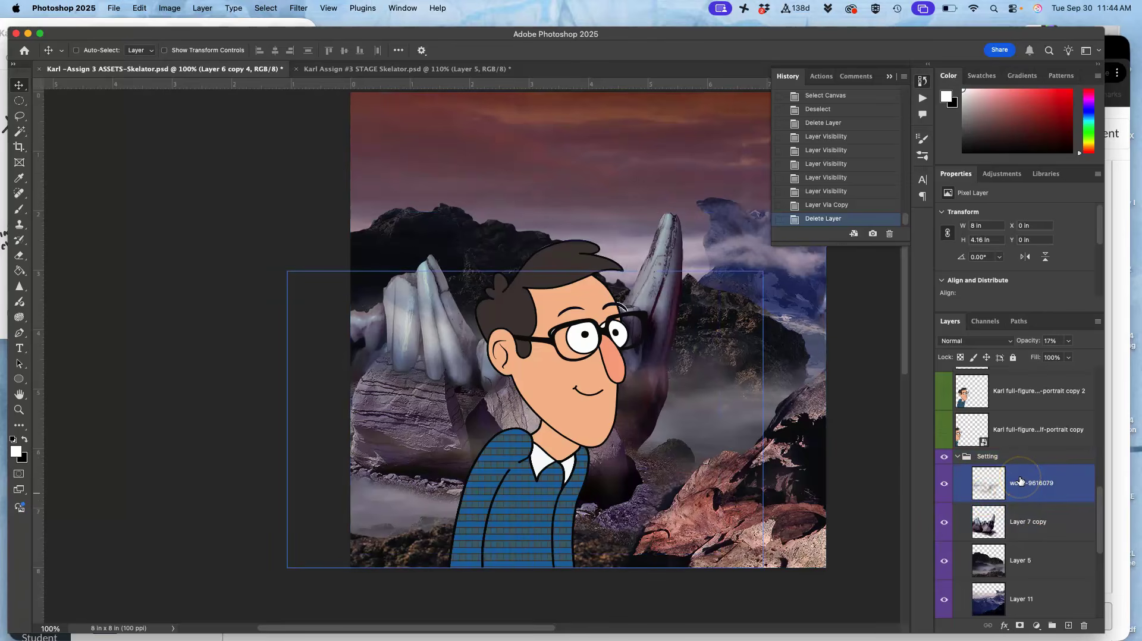
click(1021, 480)
drag(537, 386, 431, 364)
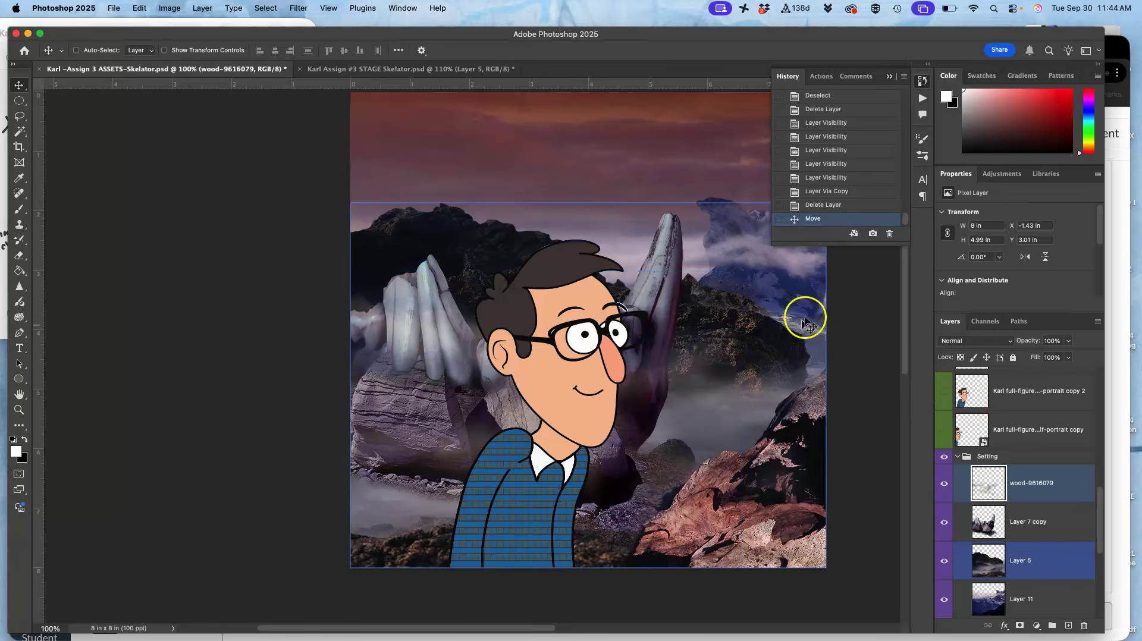
Stamp all visible layers into a merged layer above ROCK PROP and copy the whole canvas.
scroll(998, 391, up, 5)
click(998, 387)
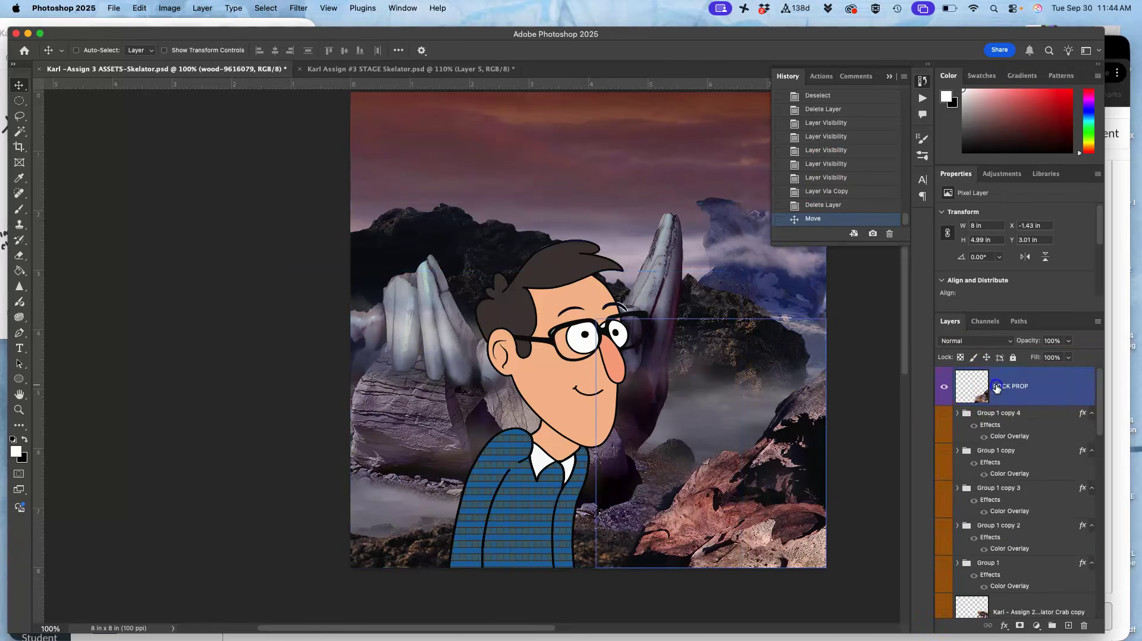
click(202, 7)
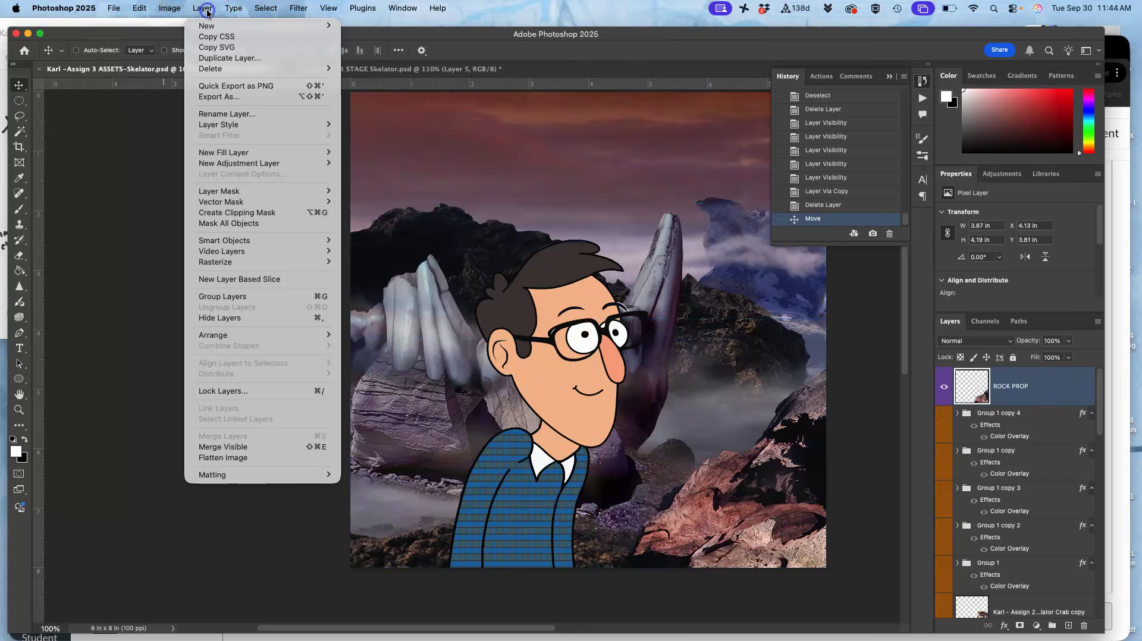
alt+click(230, 446)
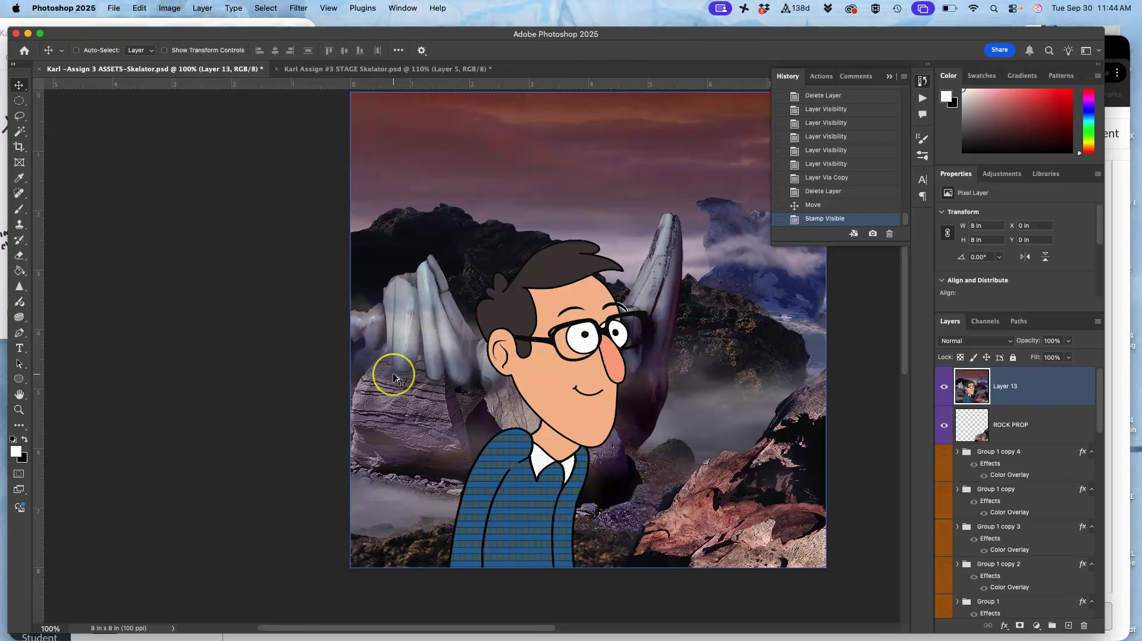
key(super+a)
key(super+c)
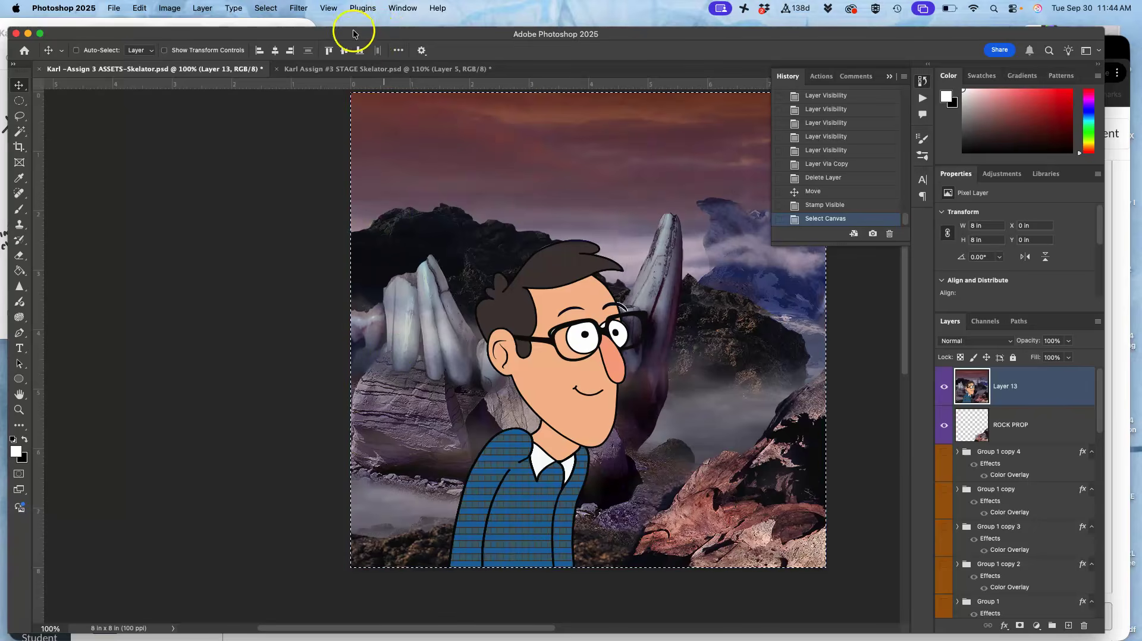
Paste the merged frame on top of the STAGE layers and toggle the upper frames' visibility to compare the figure's positions.
click(354, 69)
key(super+v)
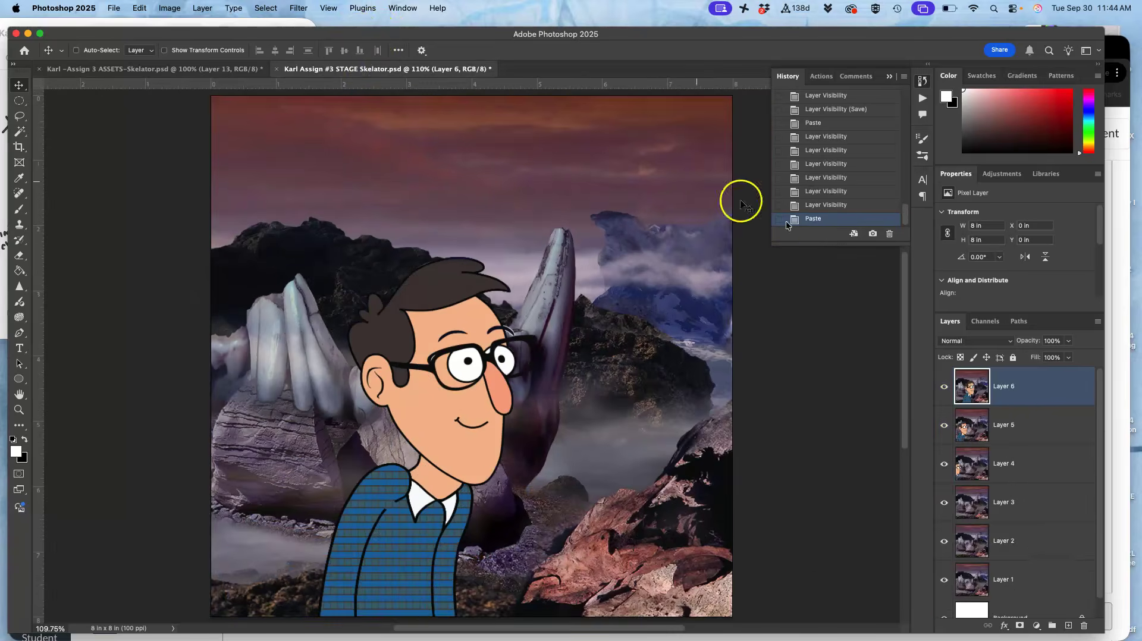
click(944, 388)
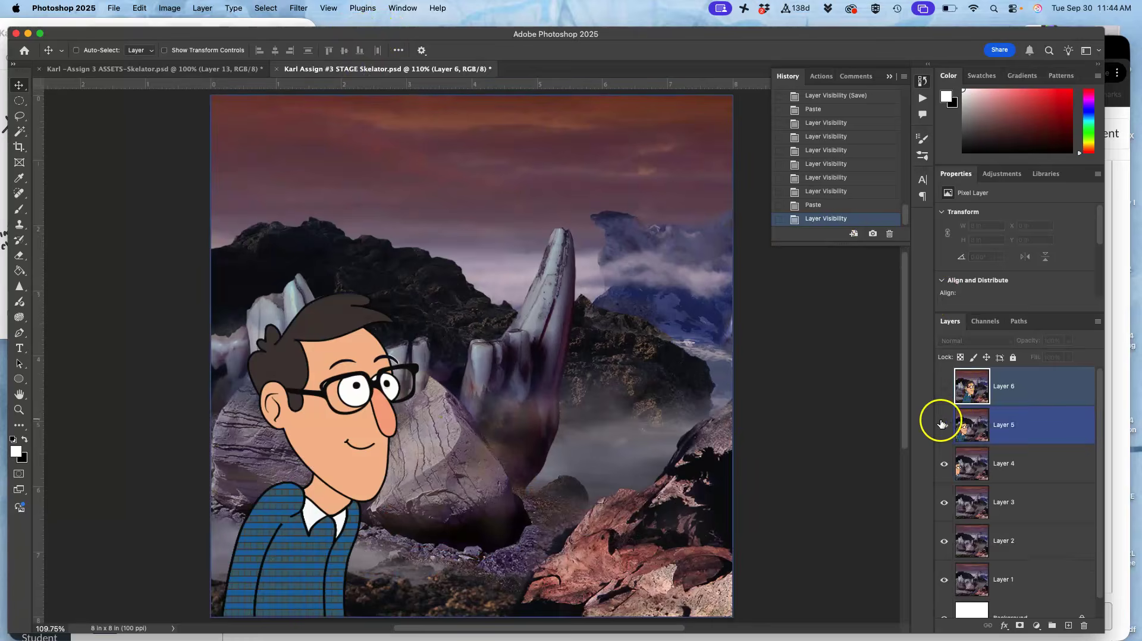
click(943, 426)
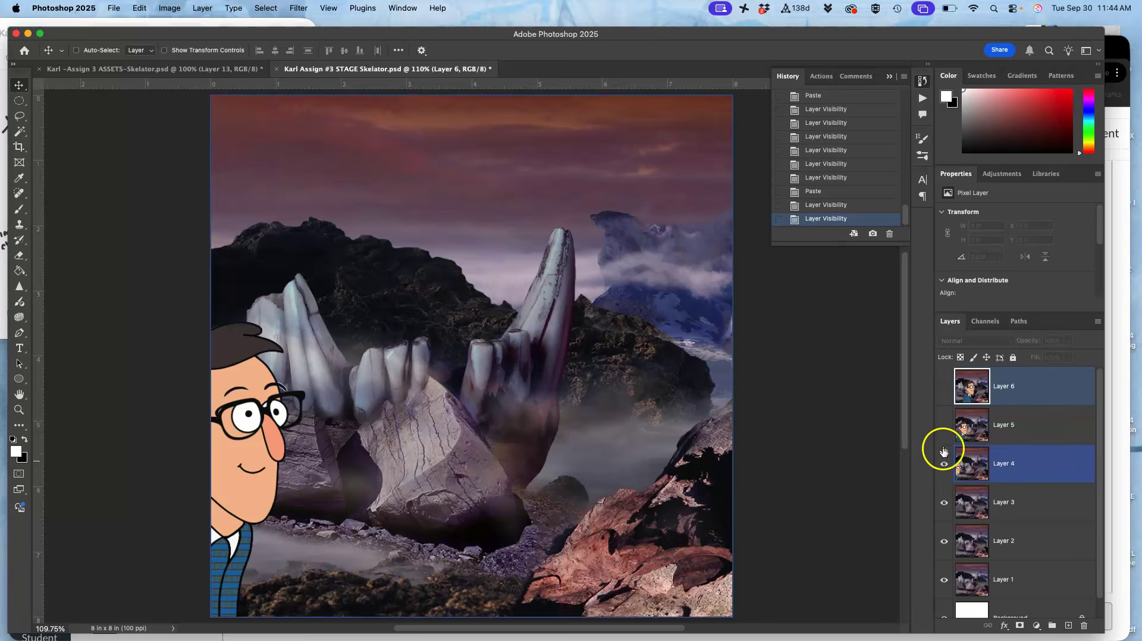
click(944, 426)
click(944, 386)
click(944, 387)
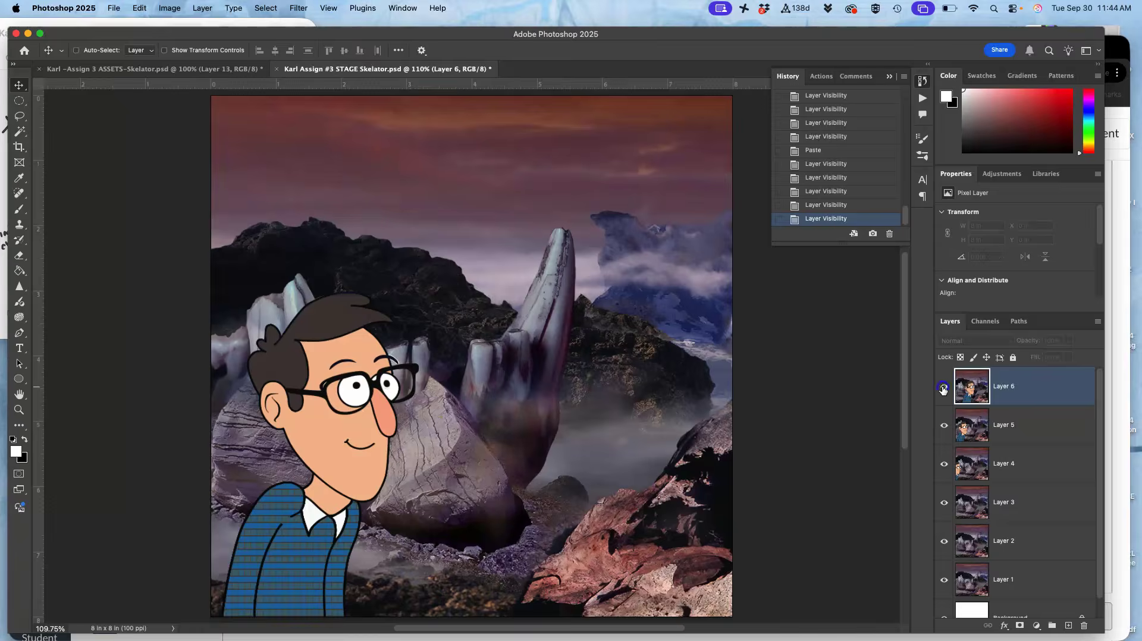
click(943, 389)
click(943, 388)
click(943, 389)
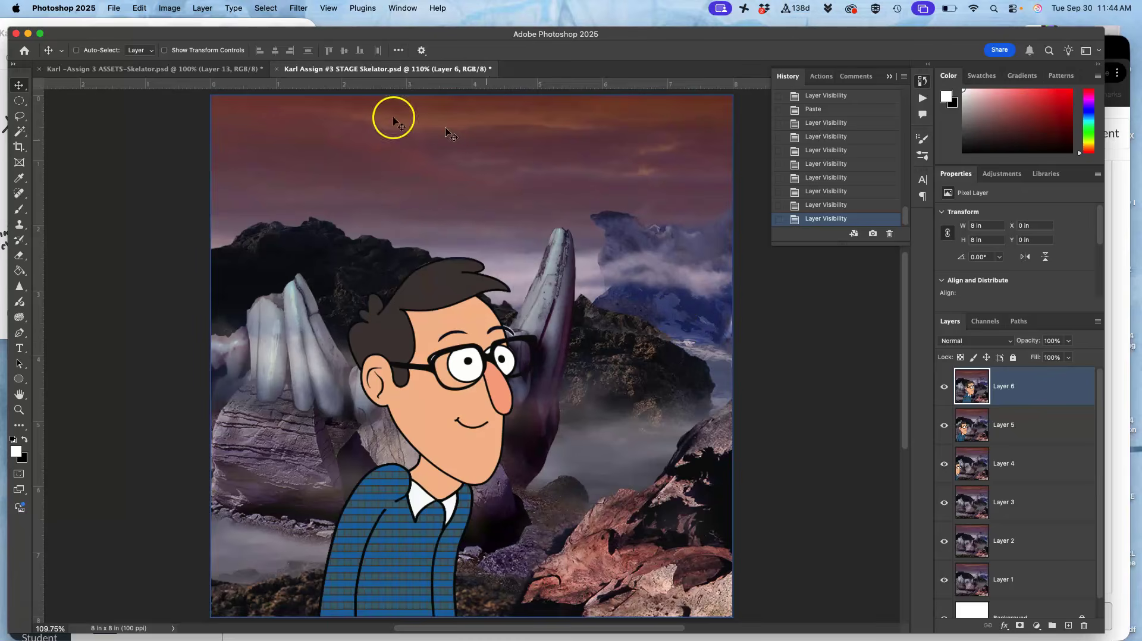
Return to the ASSETS document, deselect the canvas and delete the merged Layer 13.
click(205, 69)
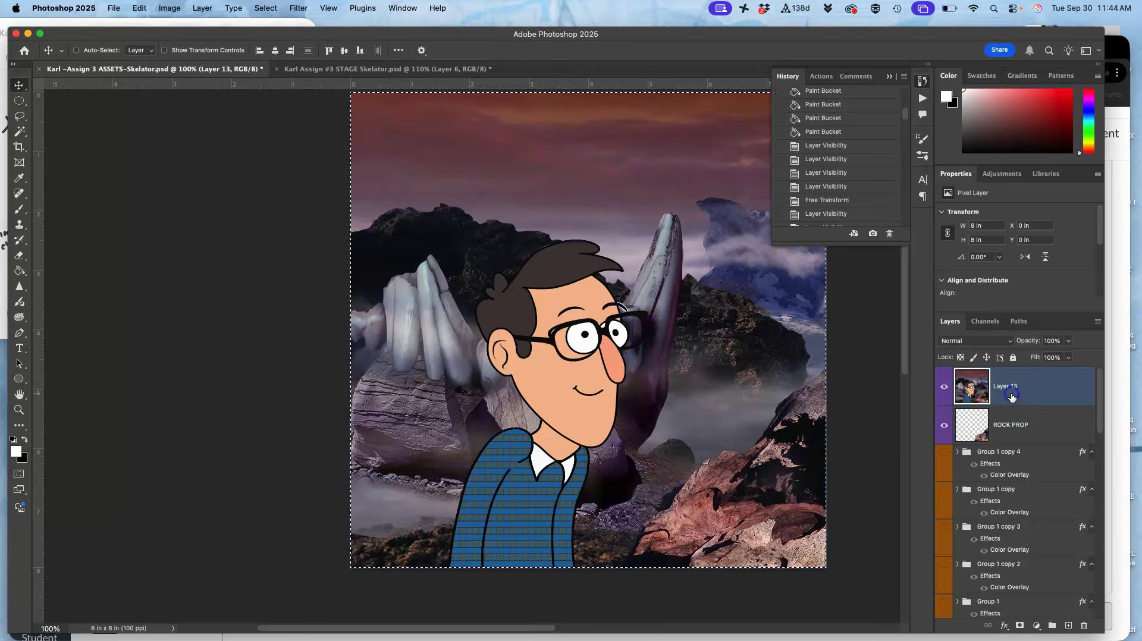
key(super+d)
key(BackSpace)
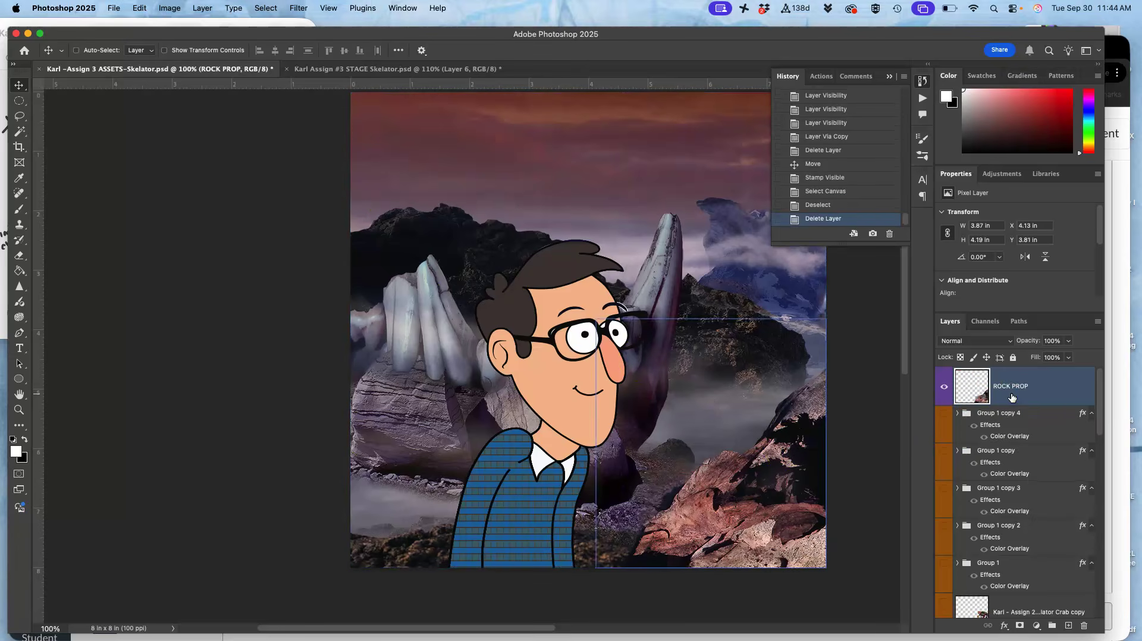
Hide the Layer 6 copy 4 haze layer in the Setting group.
scroll(1011, 499, down, 10)
click(1023, 482)
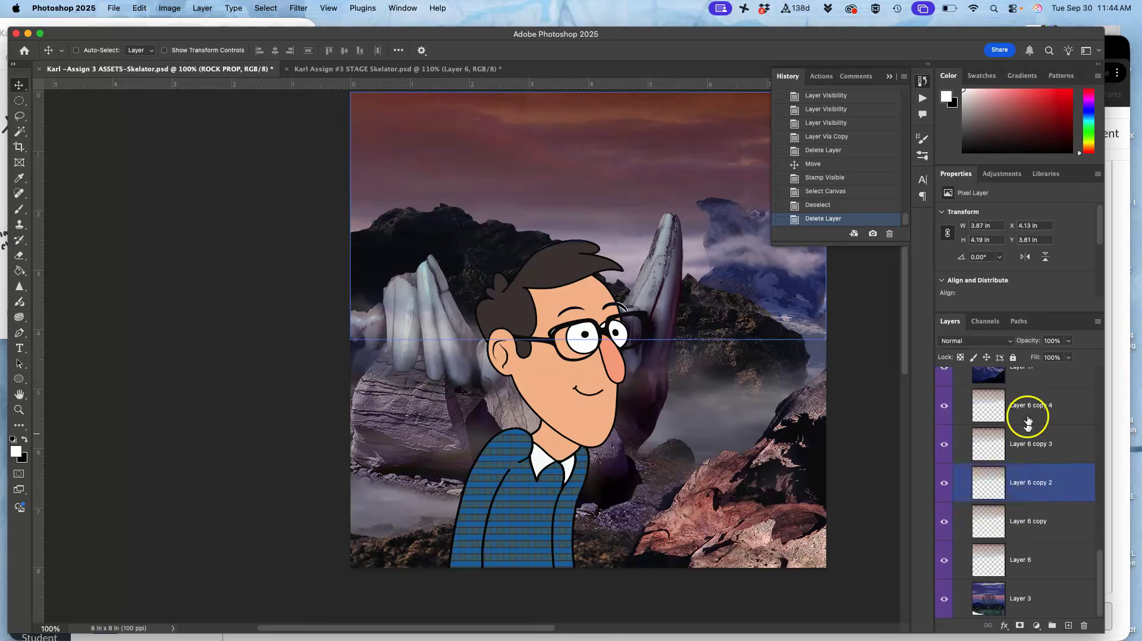
click(1028, 409)
click(944, 406)
Move the wood-9616079 layer further left, to an X position of about -1.79 in.
scroll(986, 416, up, 3)
scroll(985, 417, up, 3)
click(1020, 447)
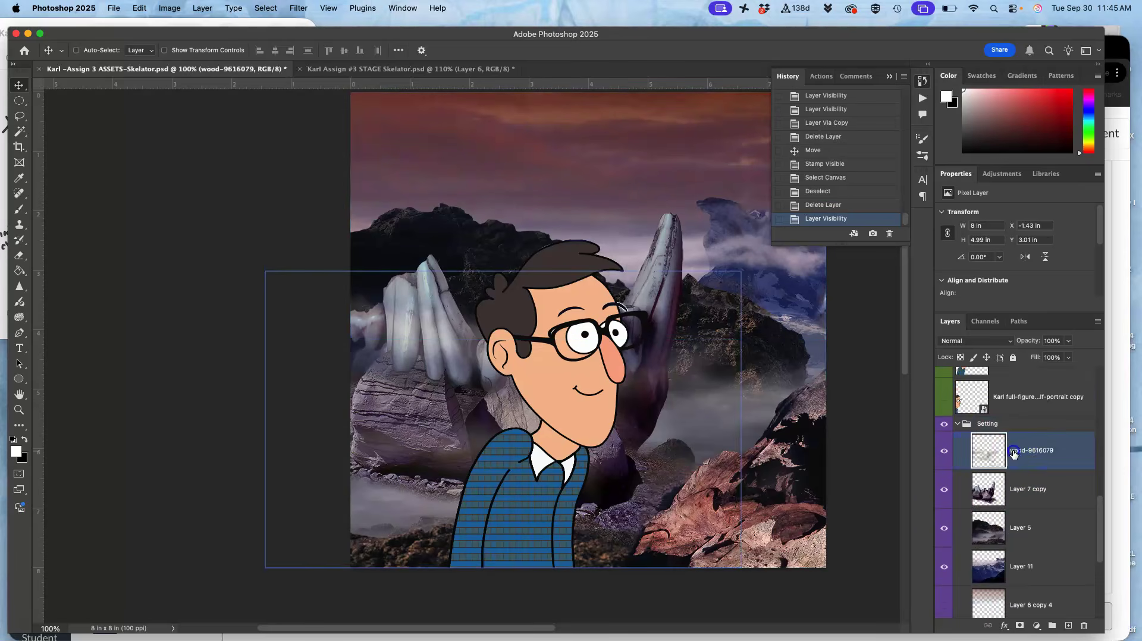
drag(463, 374, 446, 375)
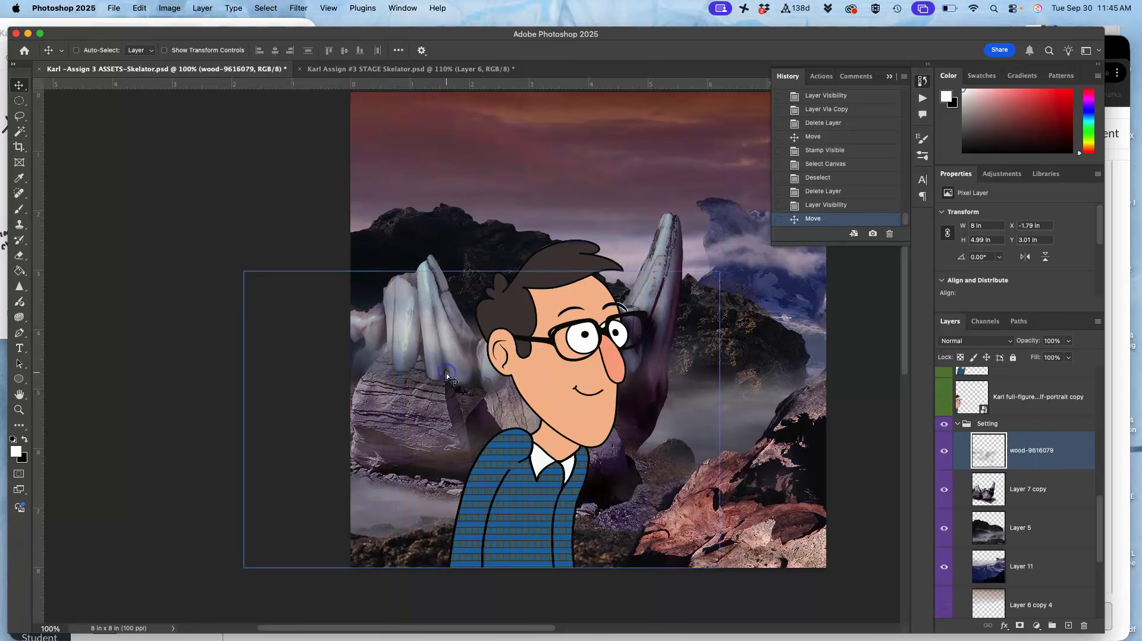
Show the open-mouthed portrait copy 4 figure and hide the portrait copy 3 figure.
scroll(999, 415, up, 3)
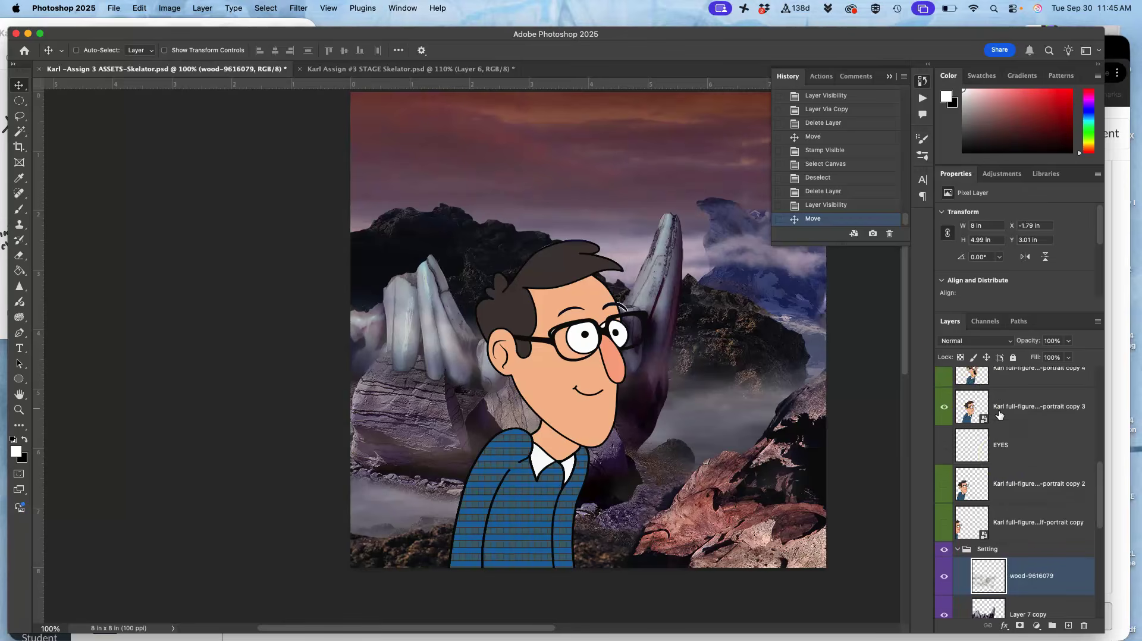
click(942, 403)
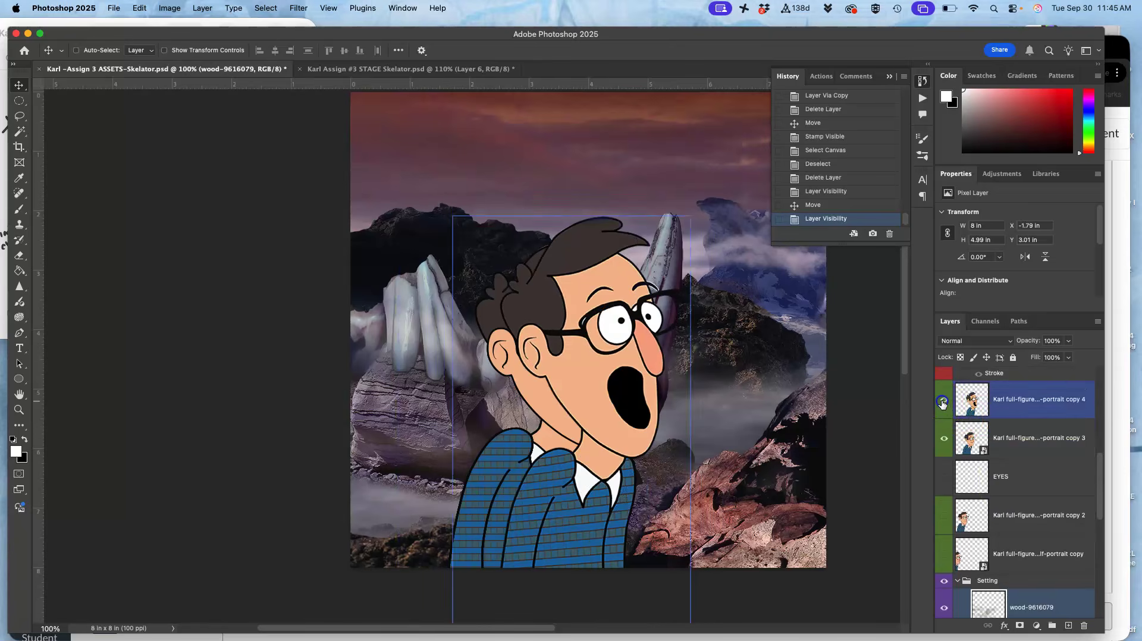
click(944, 439)
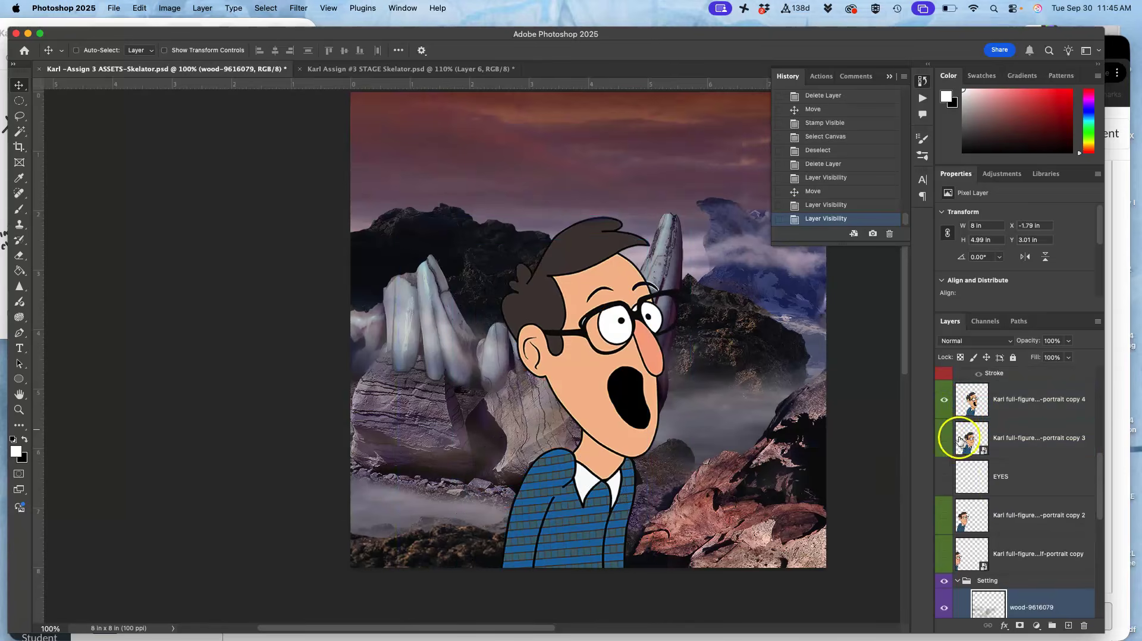
Stamp the visible layers with the open-mouthed figure into a merged layer above ROCK PROP and copy the whole canvas.
scroll(966, 438, up, 5)
click(998, 388)
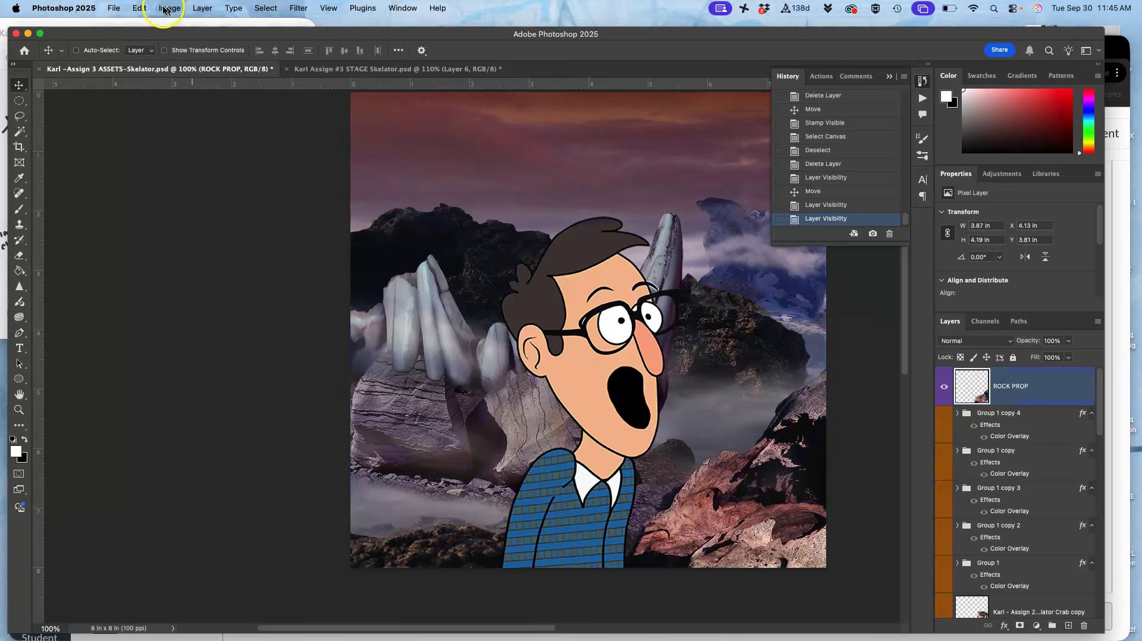
click(203, 7)
alt+click(230, 448)
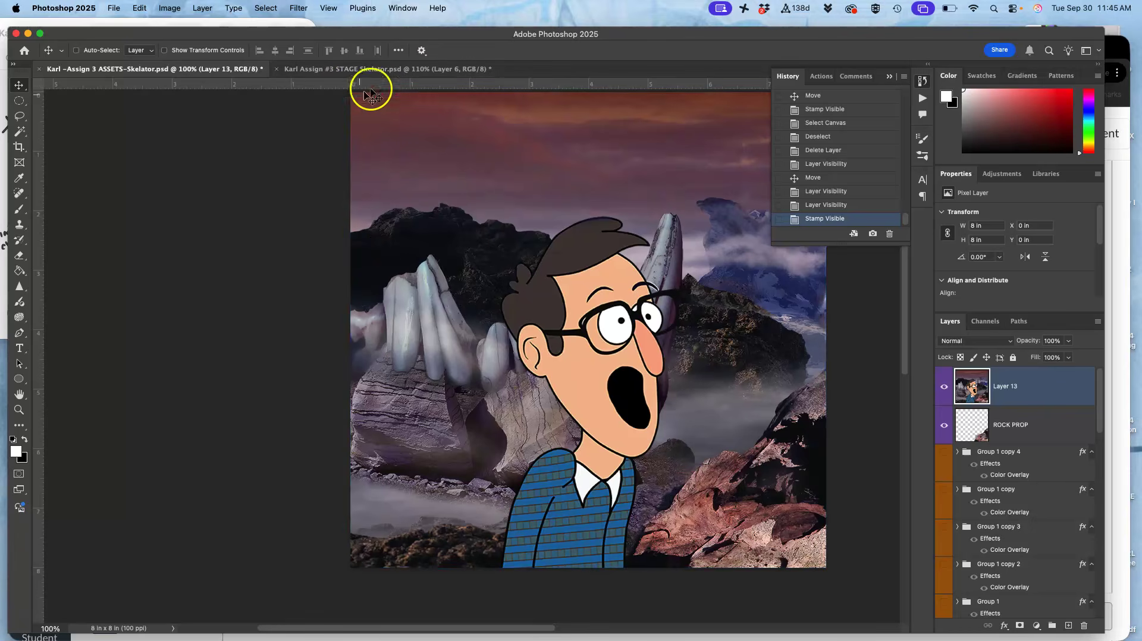
key(super+a)
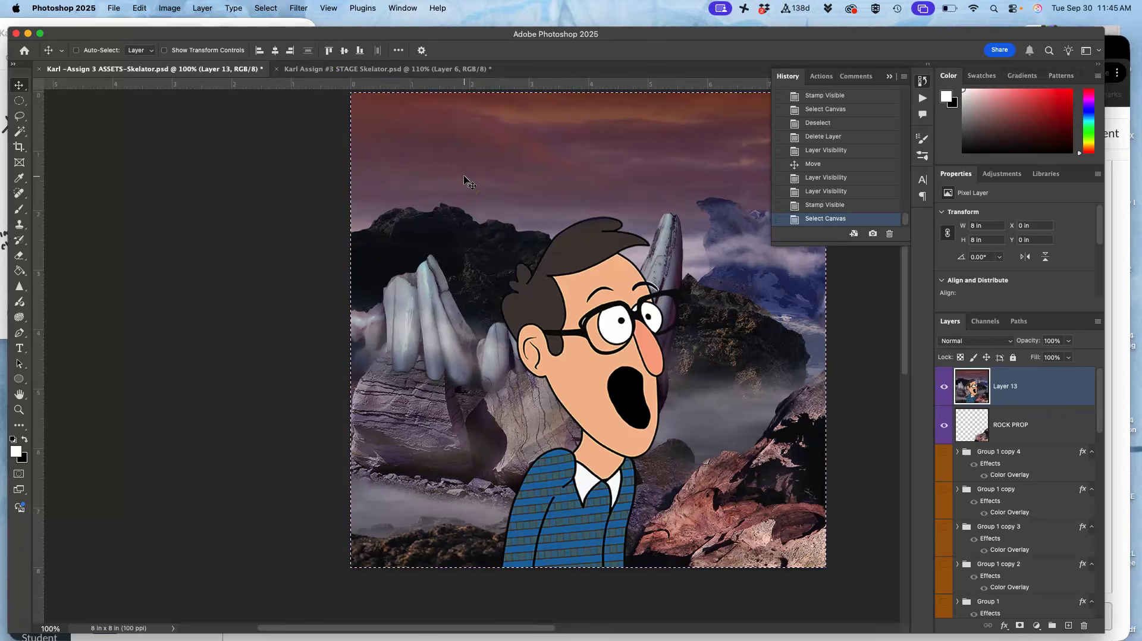
Paste the open-mouthed frame on top of the STAGE layers and save the STAGE document.
click(408, 69)
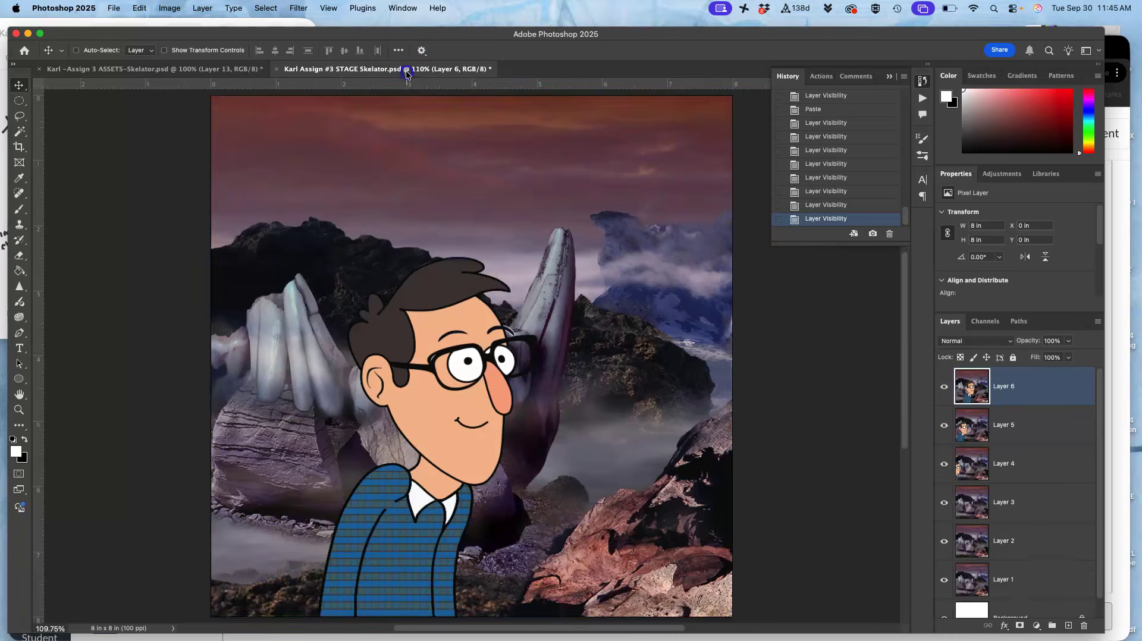
key(super+v)
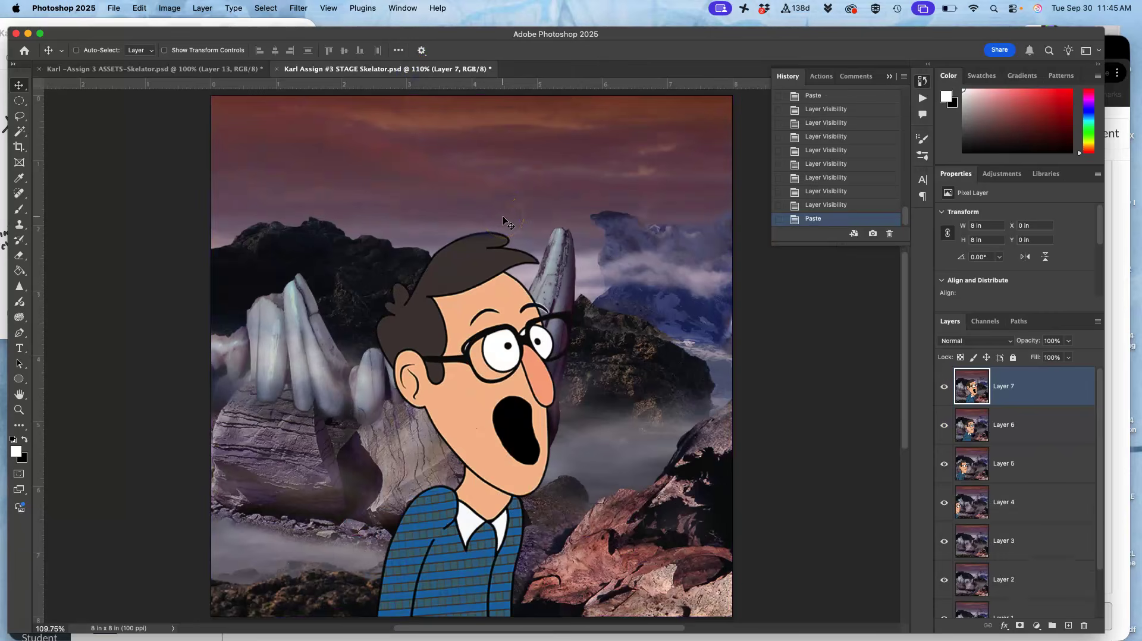
click(113, 8)
click(123, 129)
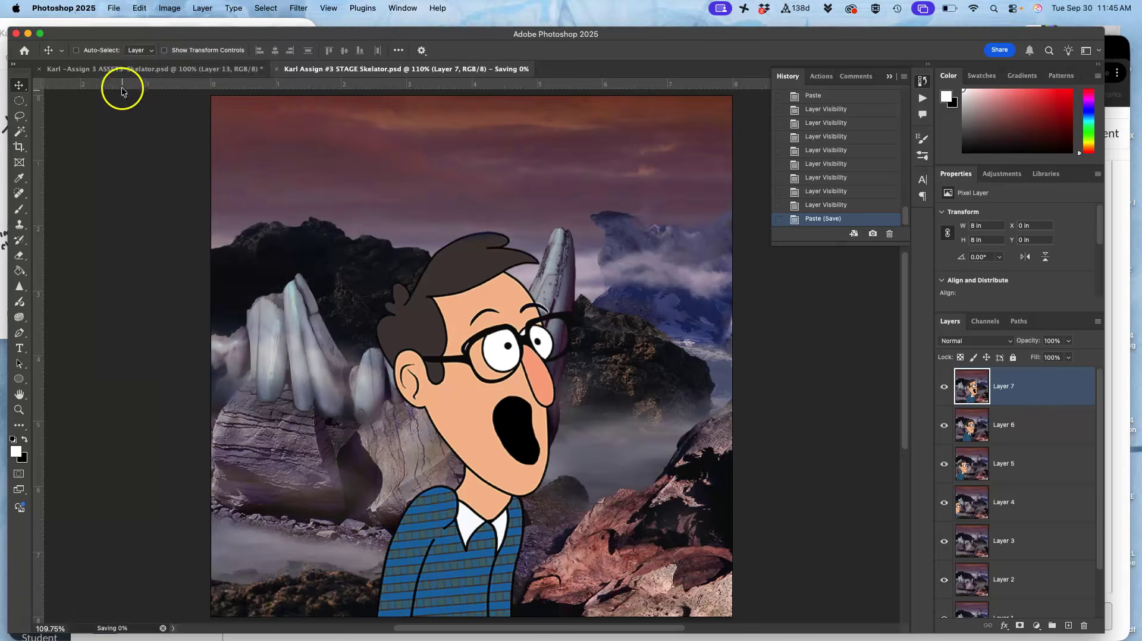
Return to the ASSETS document, deselect the canvas, delete the merged Layer 13 and save the file.
click(122, 69)
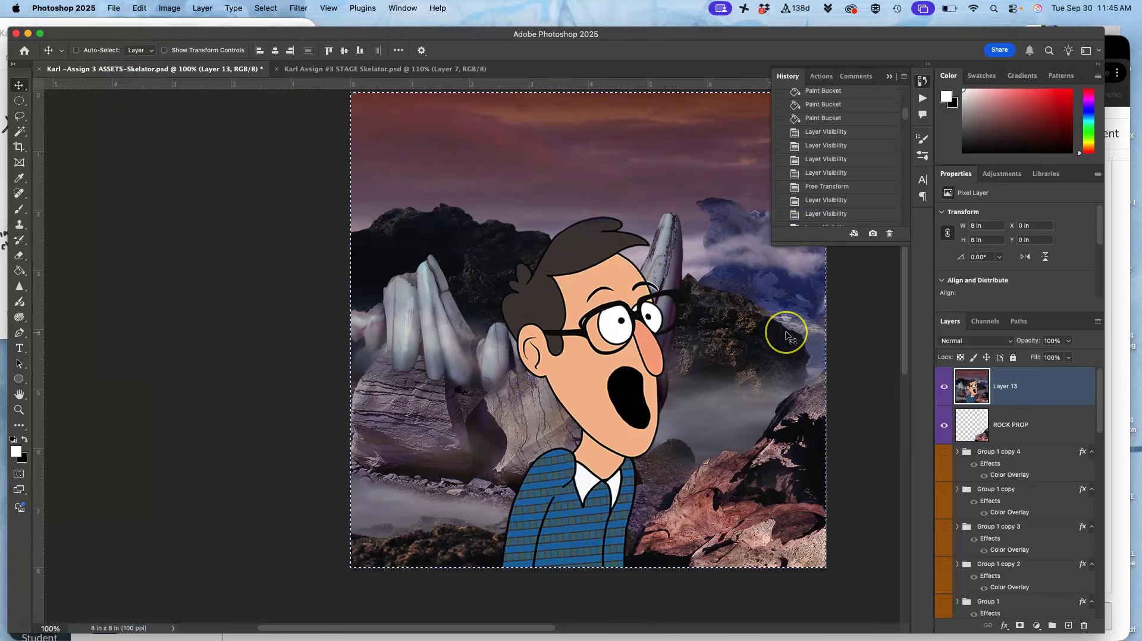
key(super+d)
key(BackSpace)
key(super+s)
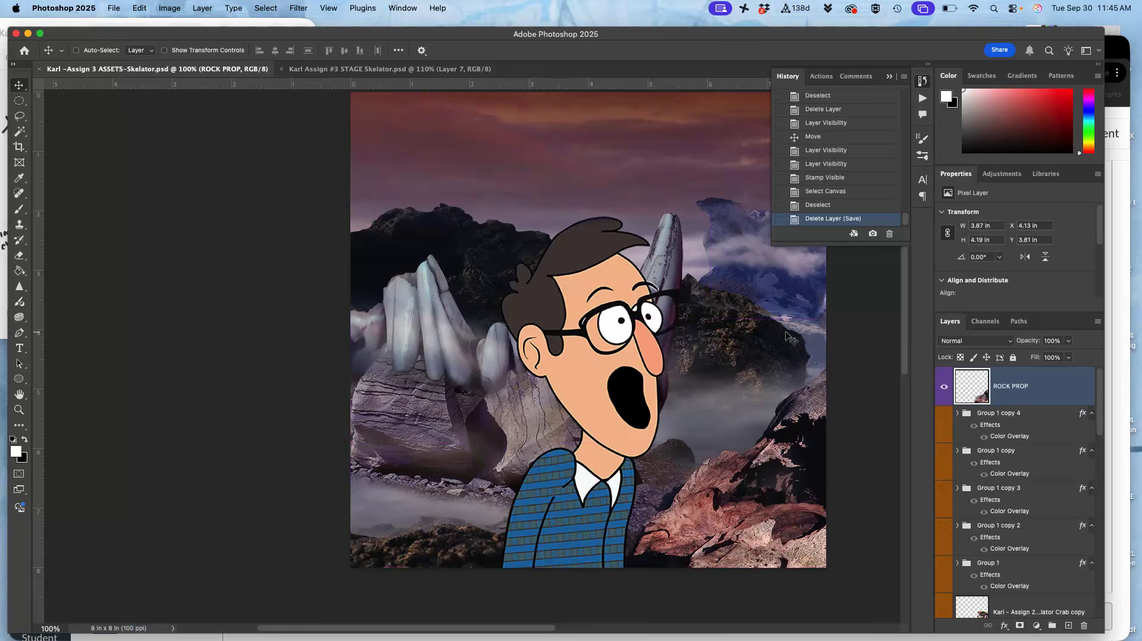
Switch to the STAGE document, show the Timeline and create a frame animation.
click(431, 70)
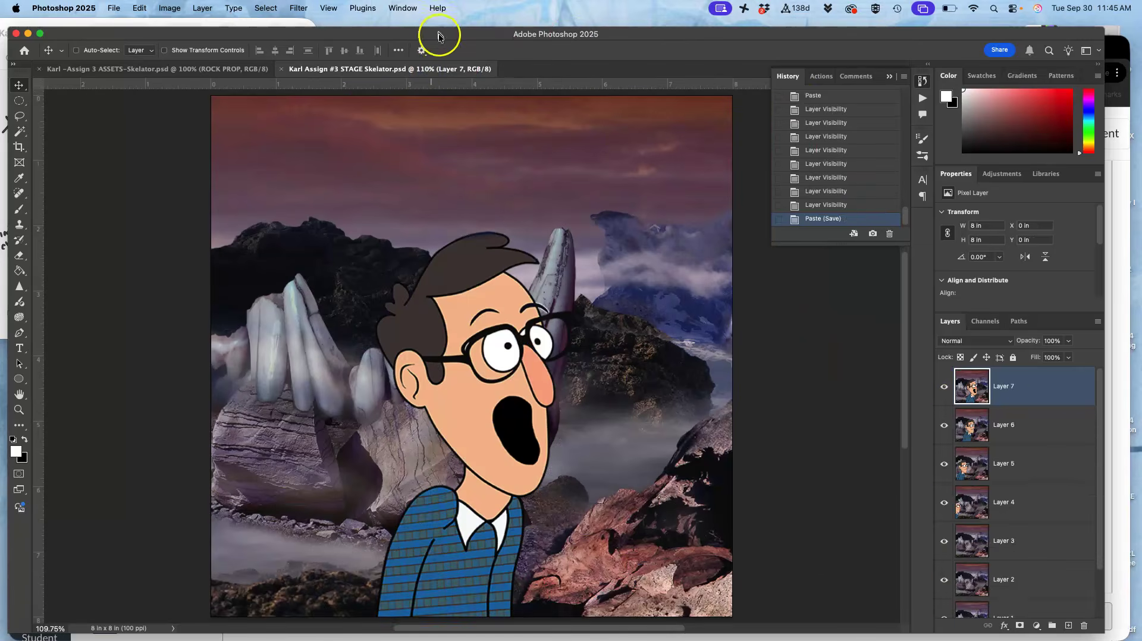
click(407, 10)
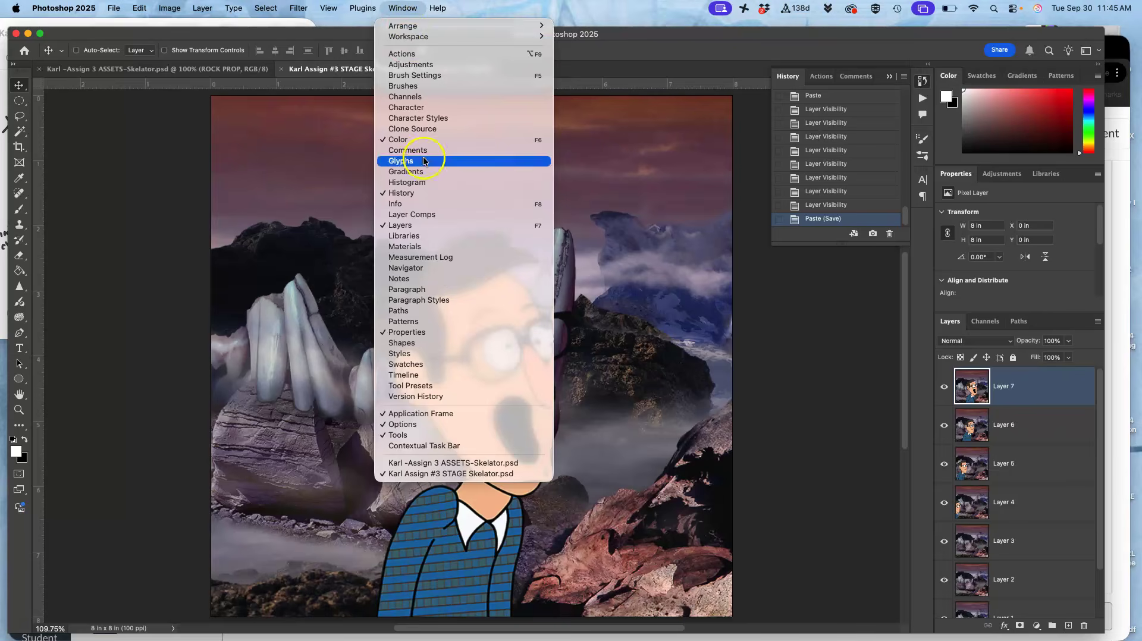
click(415, 376)
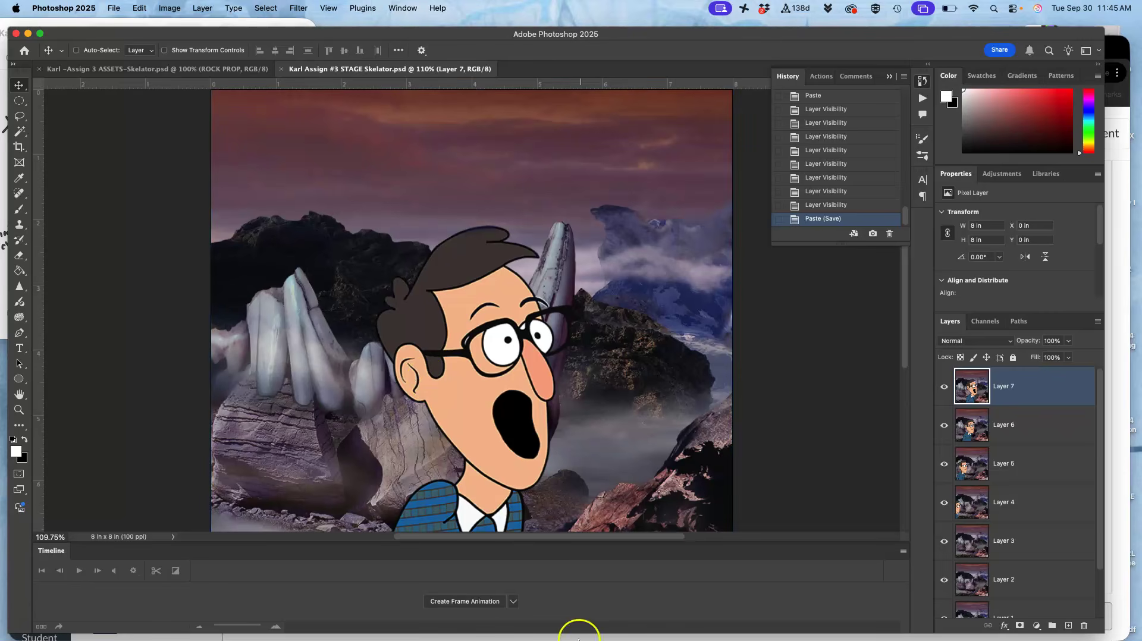
click(471, 603)
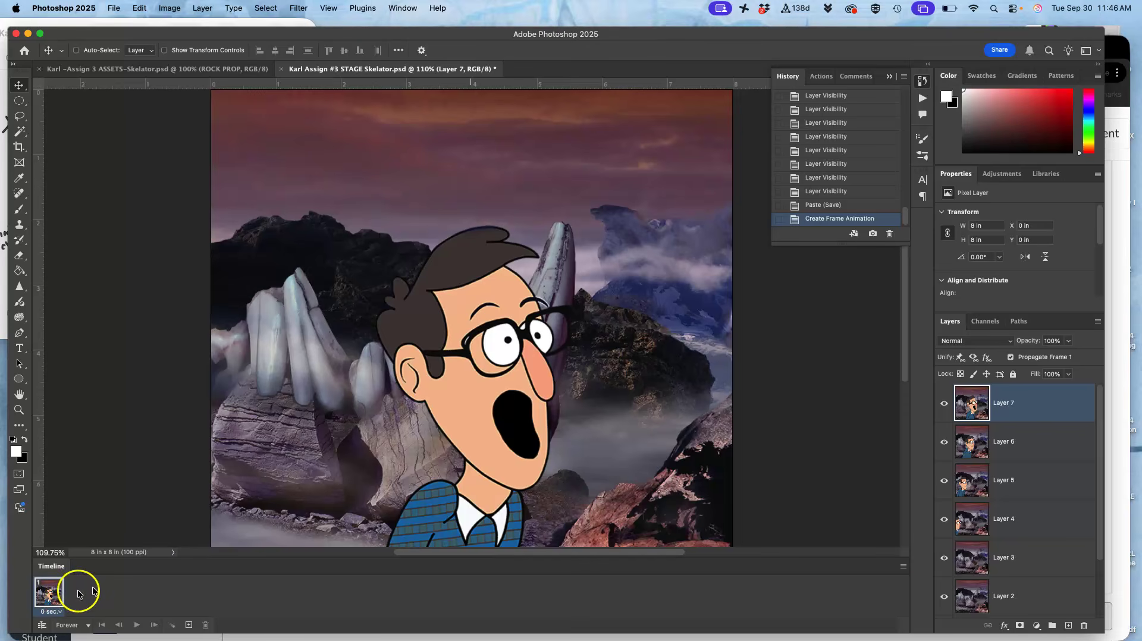
Make animation frames from all of the STAGE layers.
click(905, 567)
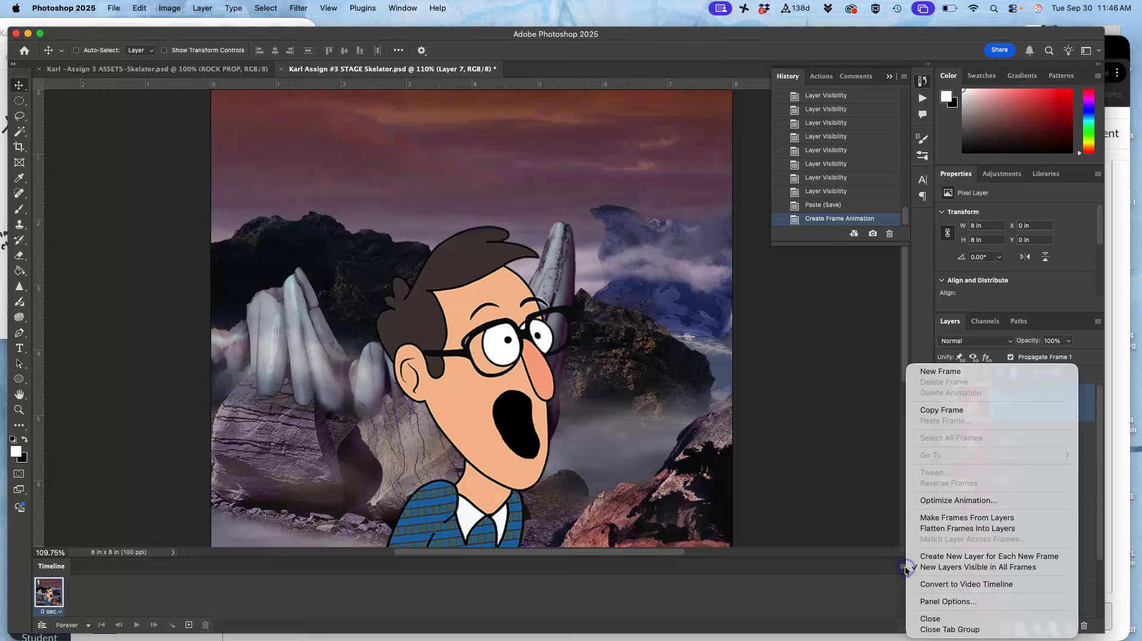
click(938, 520)
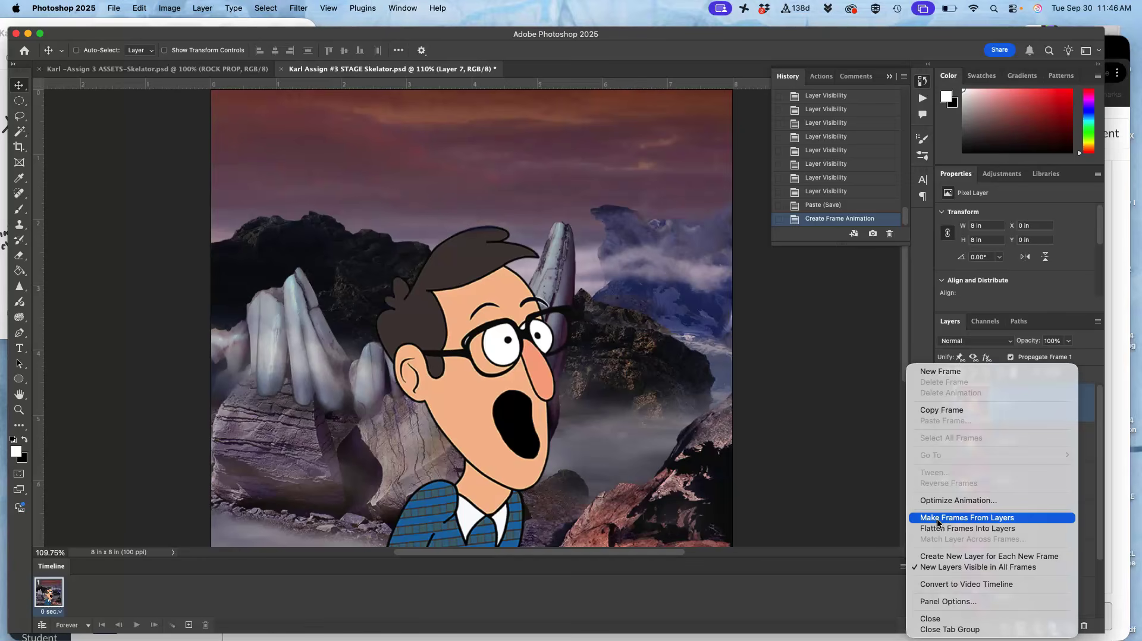
click(785, 574)
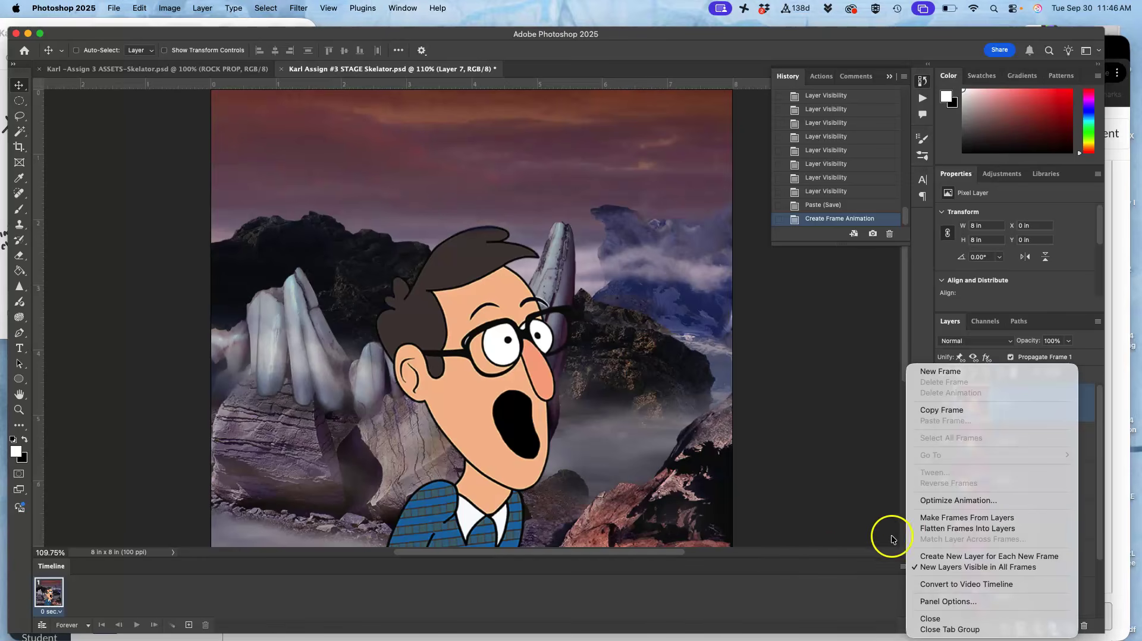
click(923, 517)
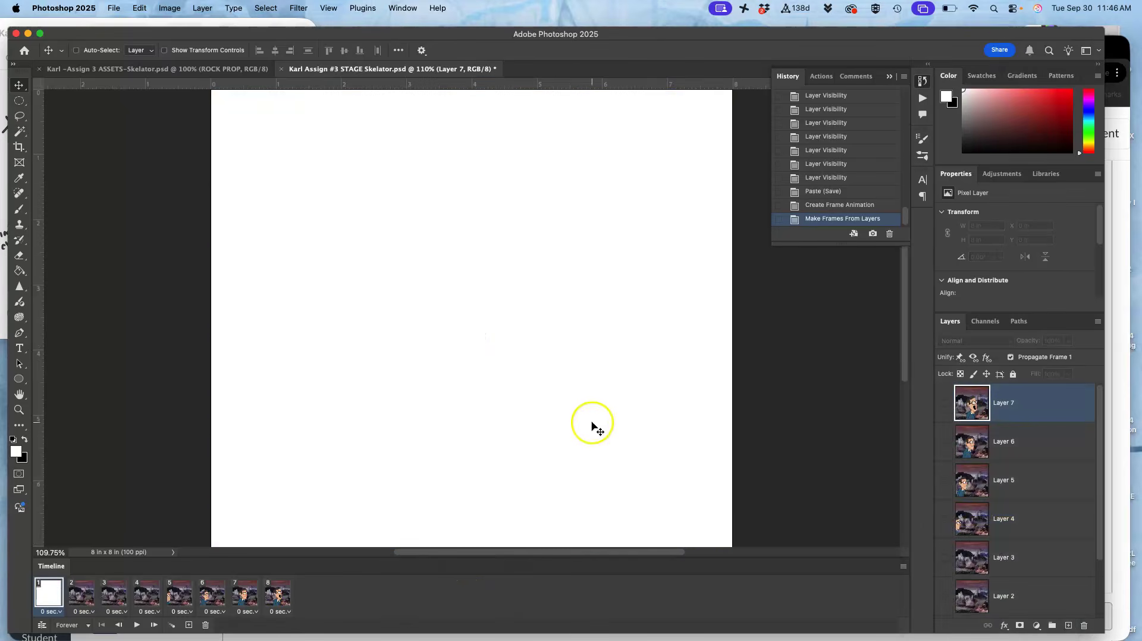
Try to delete the blank white first frame of the animation, and undo the deletion.
scroll(1015, 479, down, 2)
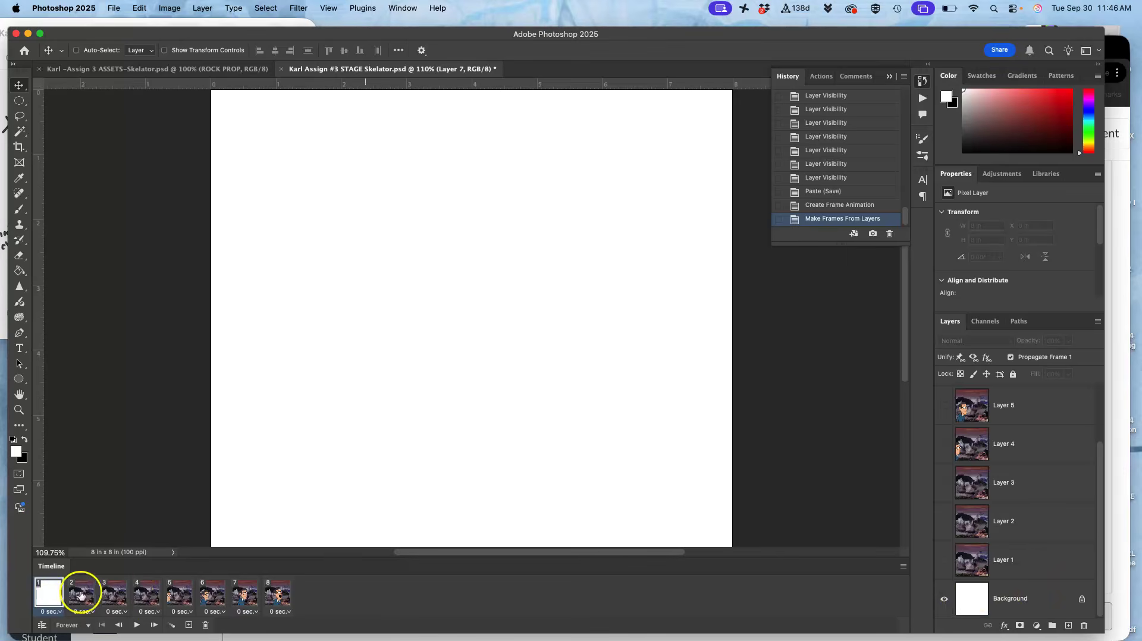
mouse_move(50, 590)
mouse_down()
mouse_move(196, 592)
mouse_move(210, 618)
mouse_move(42, 585)
mouse_up()
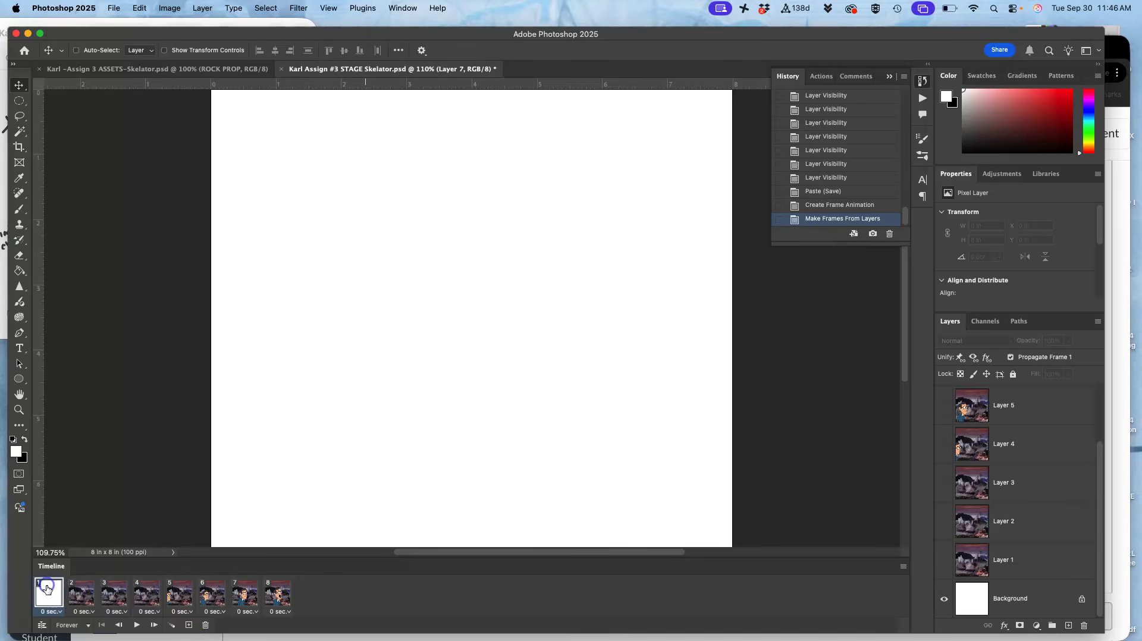
key(BackSpace)
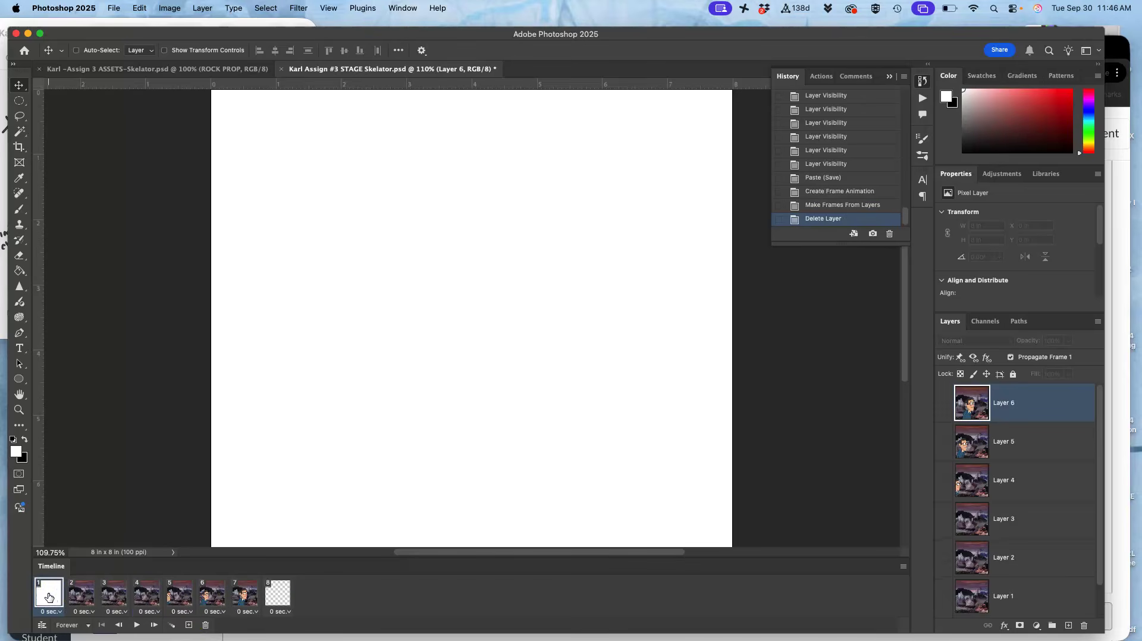
scroll(996, 548, down, 2)
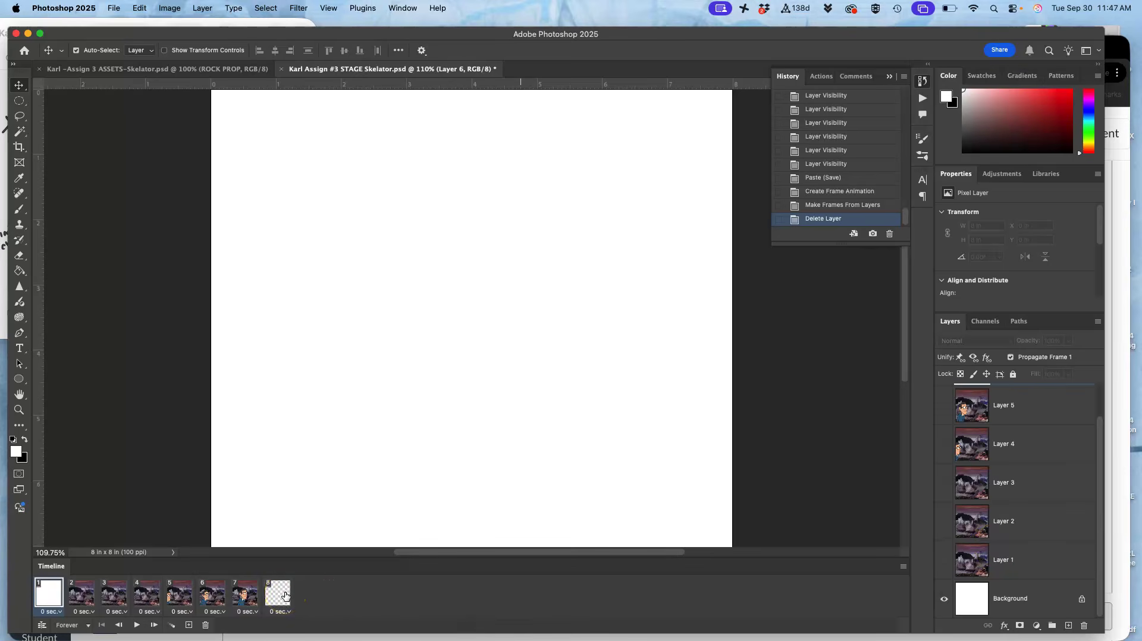
key(super+z)
Delete the blank white first frame from the animation while keeping its layers.
drag(285, 596, 40, 594)
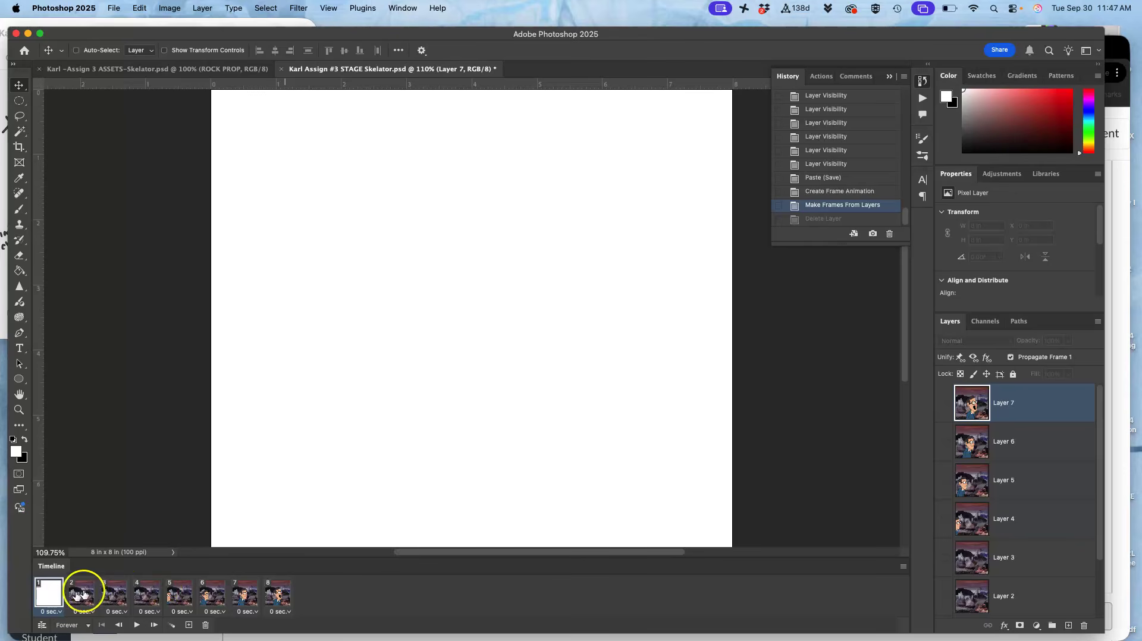
drag(53, 594, 205, 626)
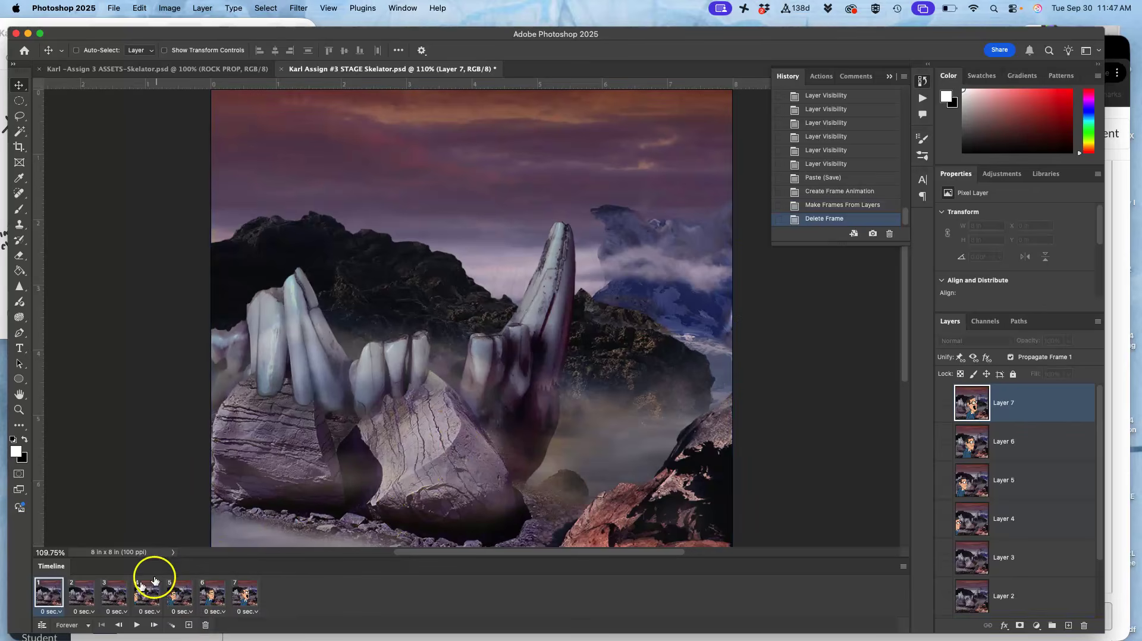
Step through frames 2 to 7 and play back the animation to review its order and speed.
click(81, 597)
click(113, 596)
click(148, 595)
click(180, 595)
click(212, 595)
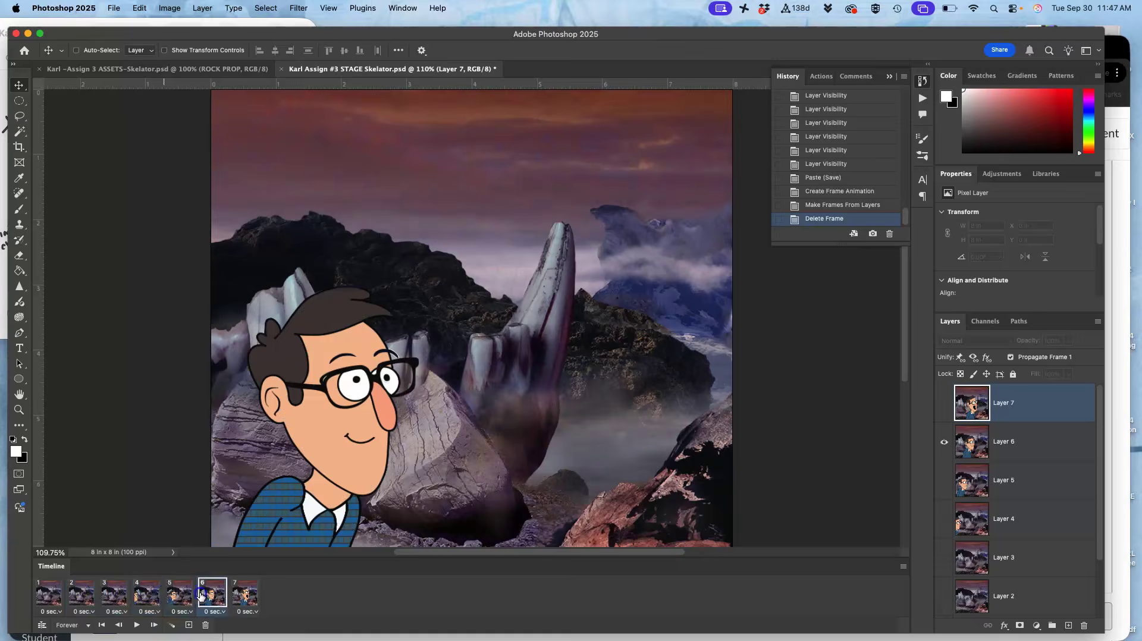
click(243, 591)
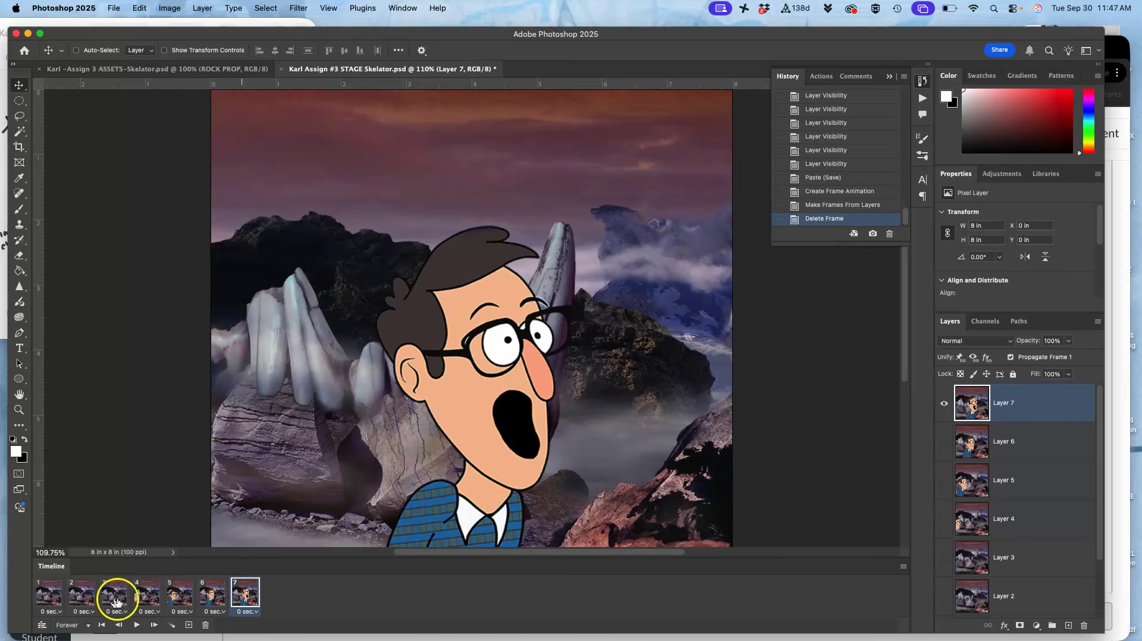
click(138, 625)
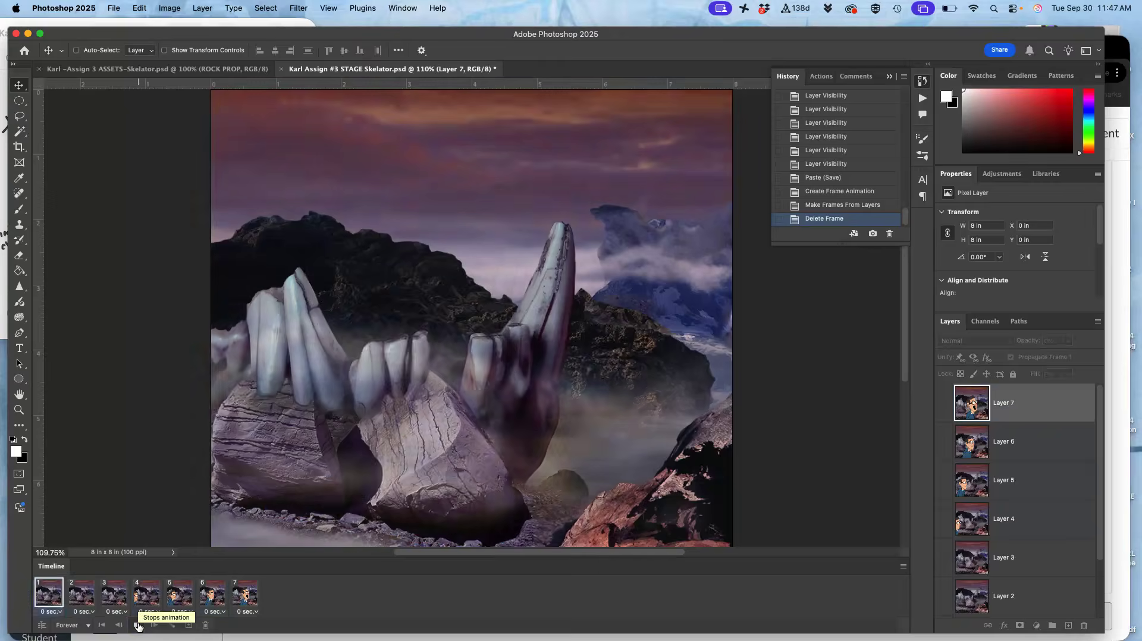
click(138, 625)
Set the delay of all seven frames to 3 seconds and preview the animation.
click(48, 596)
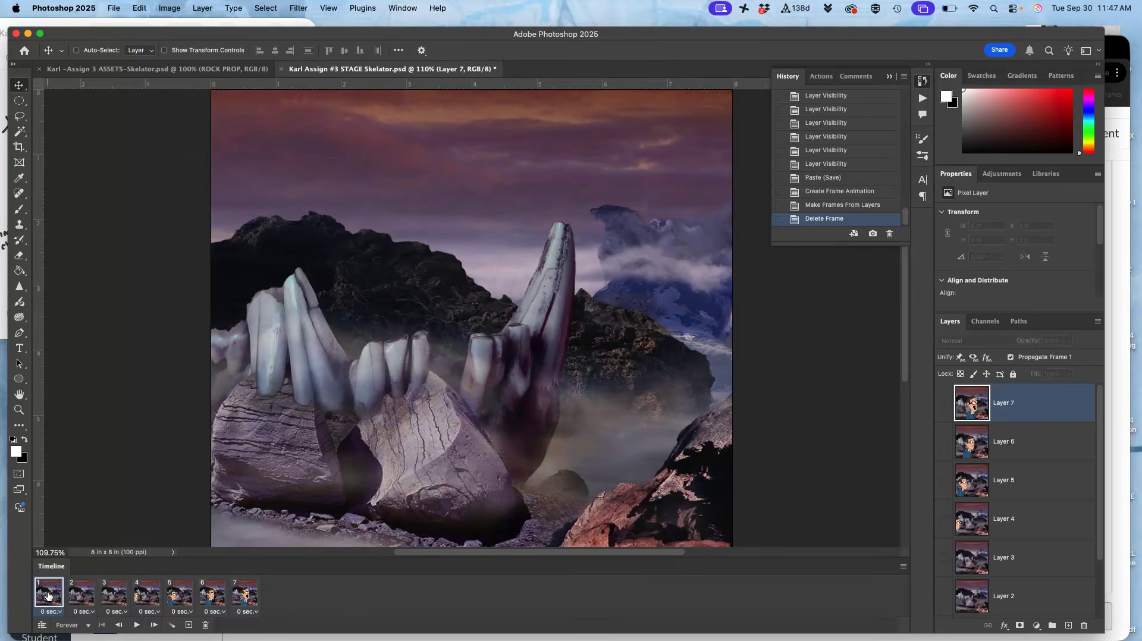
shift+click(247, 594)
click(252, 612)
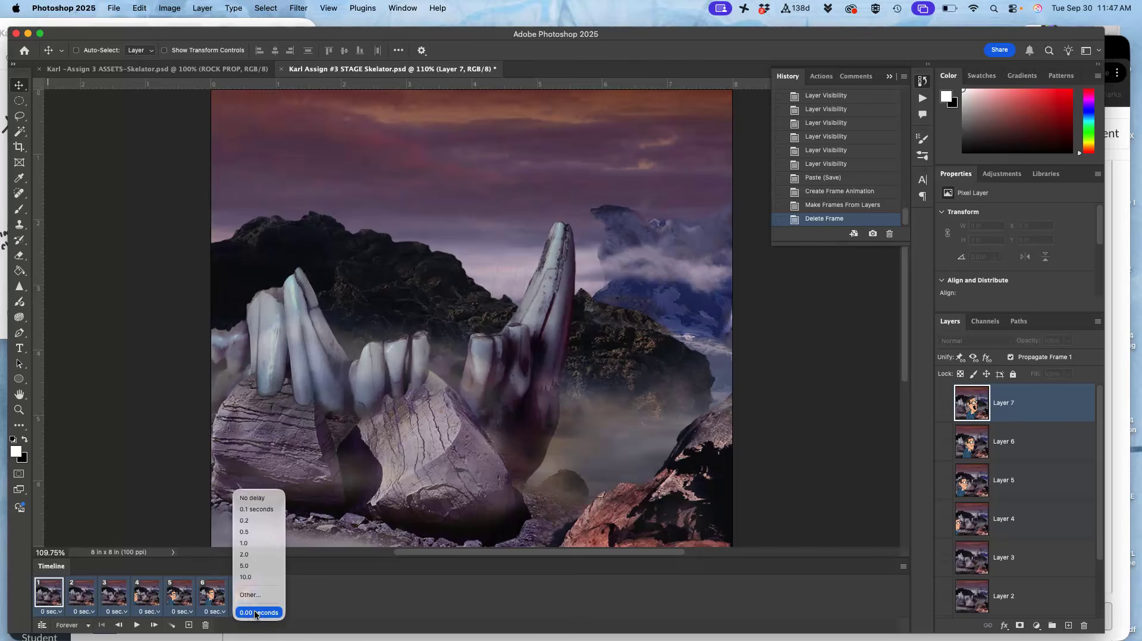
click(244, 530)
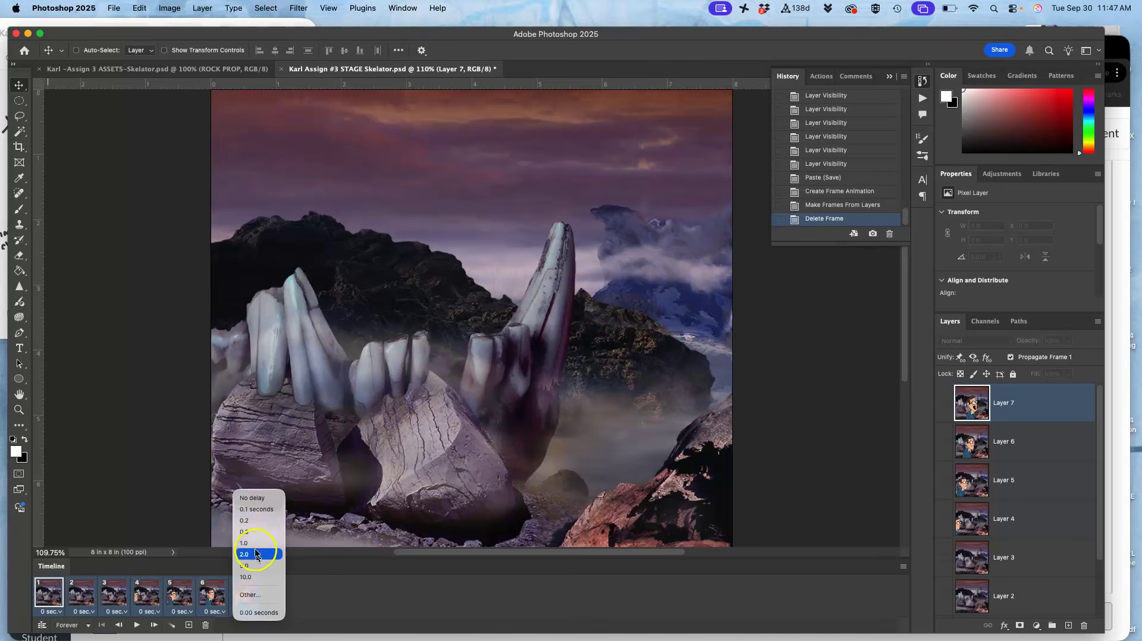
click(250, 595)
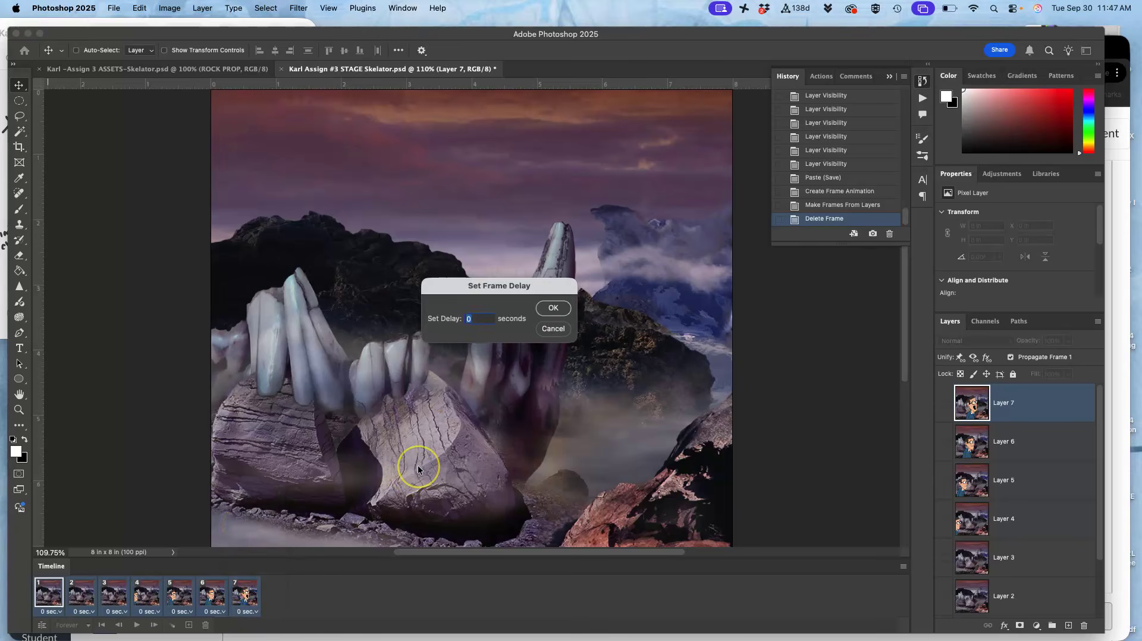
text(3)
click(553, 308)
click(113, 634)
click(137, 625)
click(137, 626)
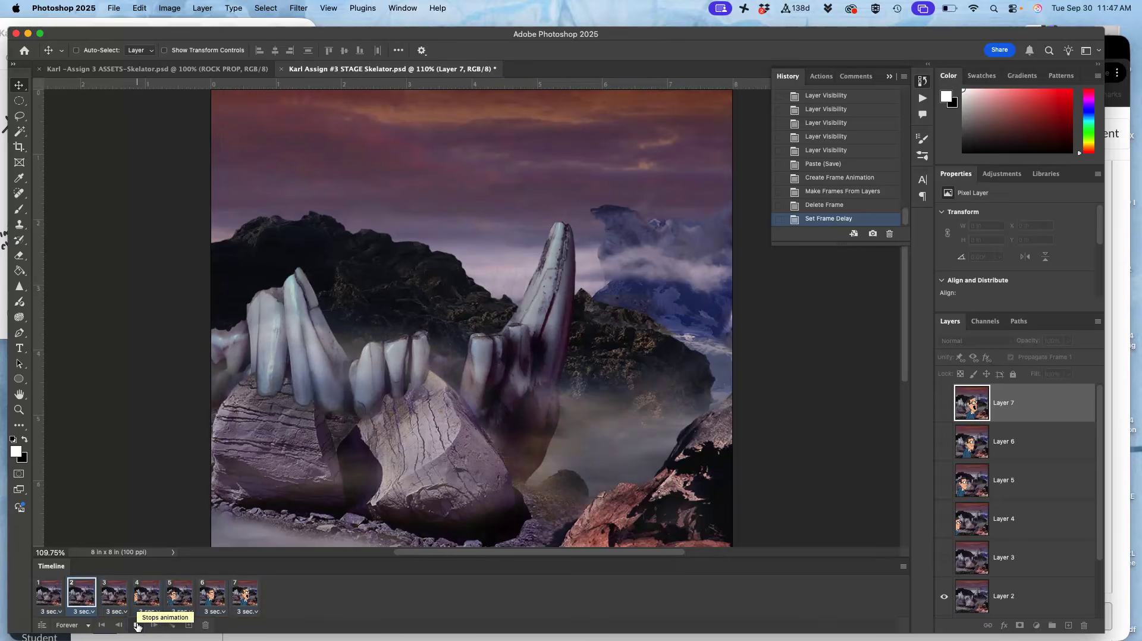
Set the delay of all seven frames to 0.3 seconds.
click(52, 600)
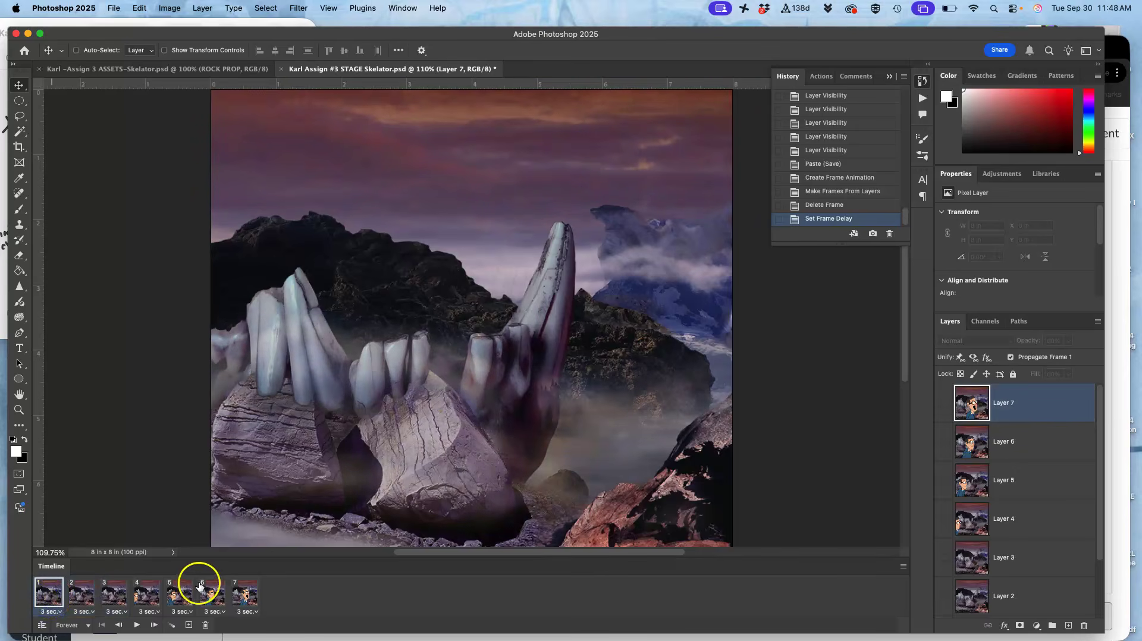
shift+click(243, 595)
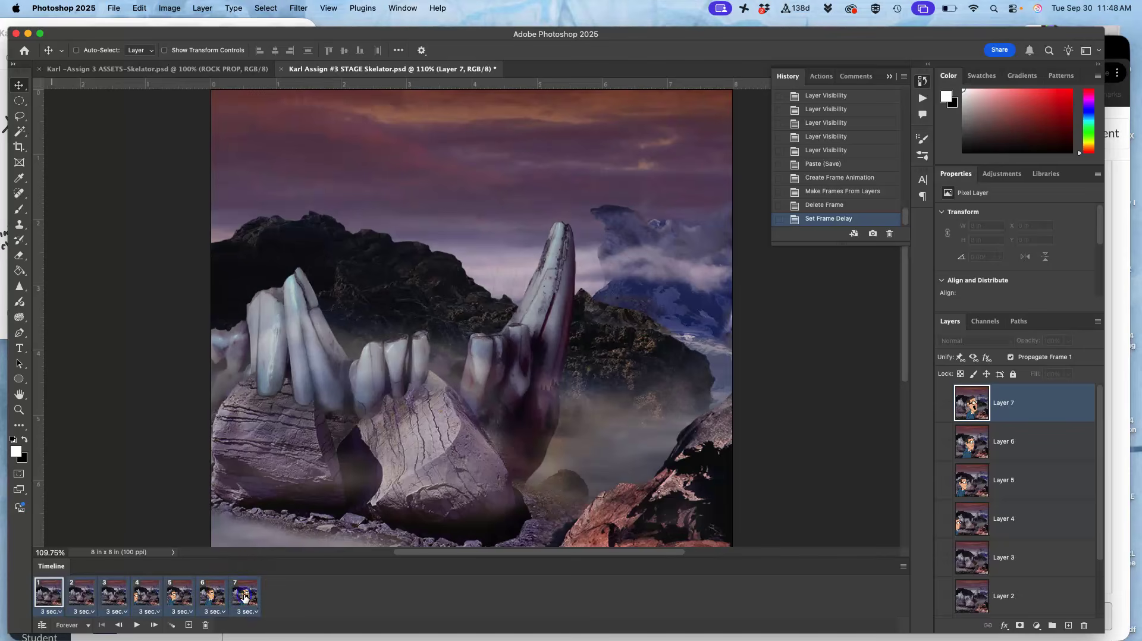
click(250, 612)
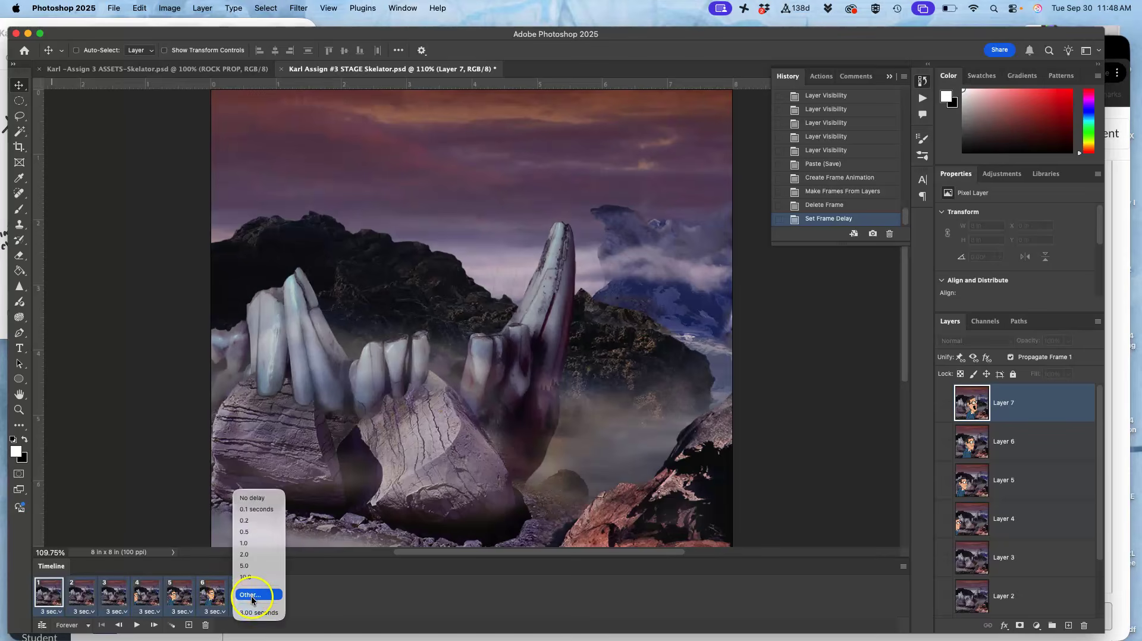
click(252, 596)
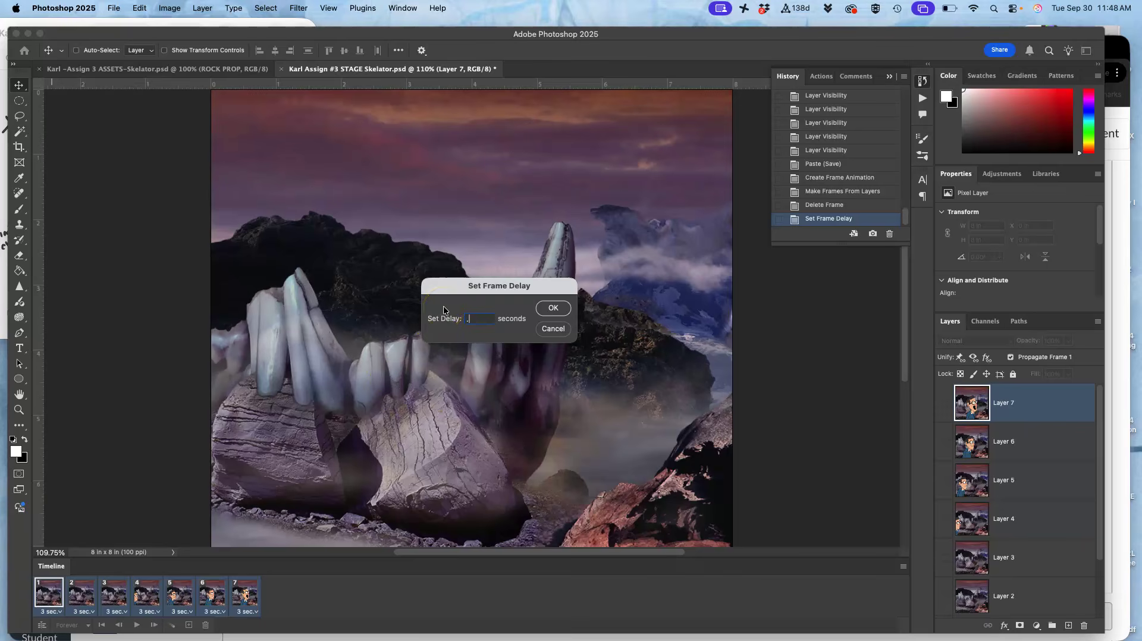
click(553, 308)
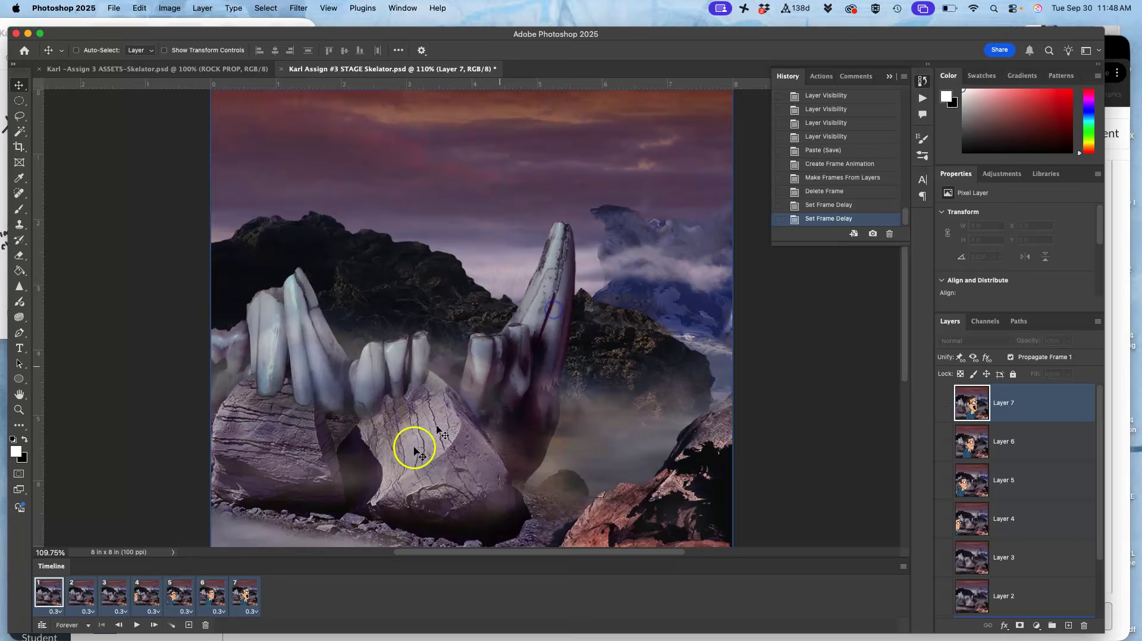
Play the animation and review the storyboard sketches in Preview, returning to Photoshop to control the playback.
click(136, 626)
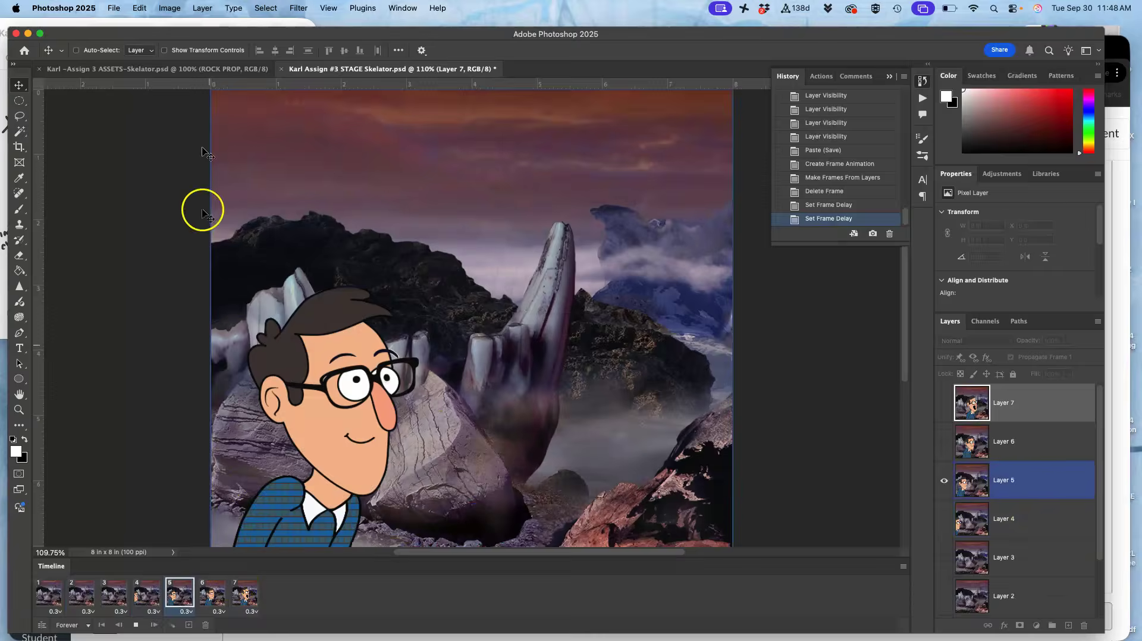
click(200, 8)
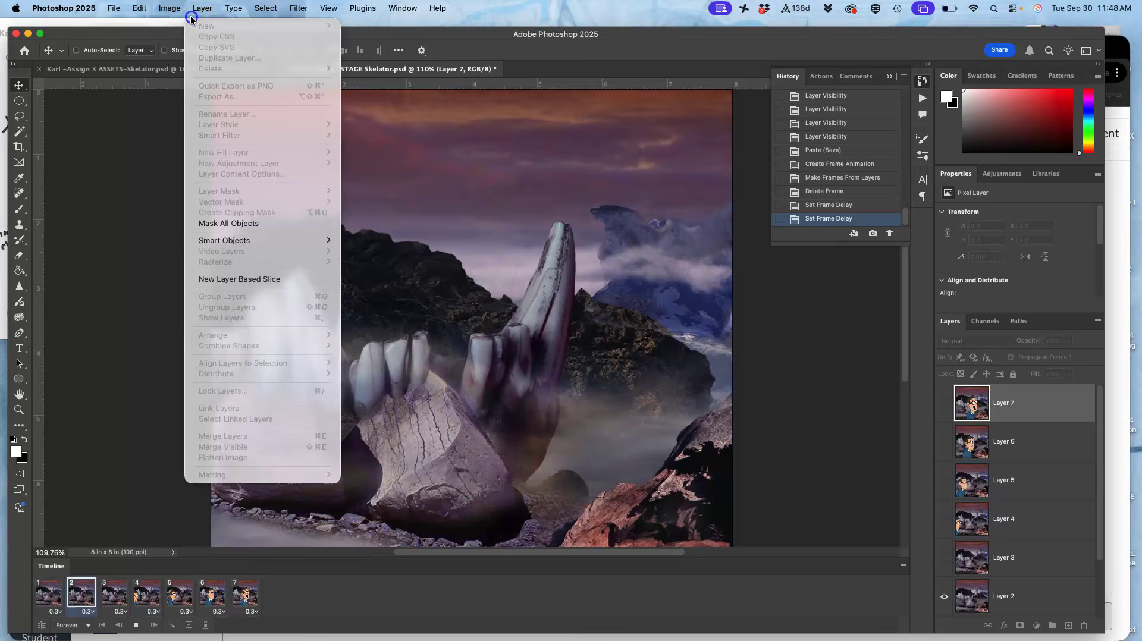
click(159, 23)
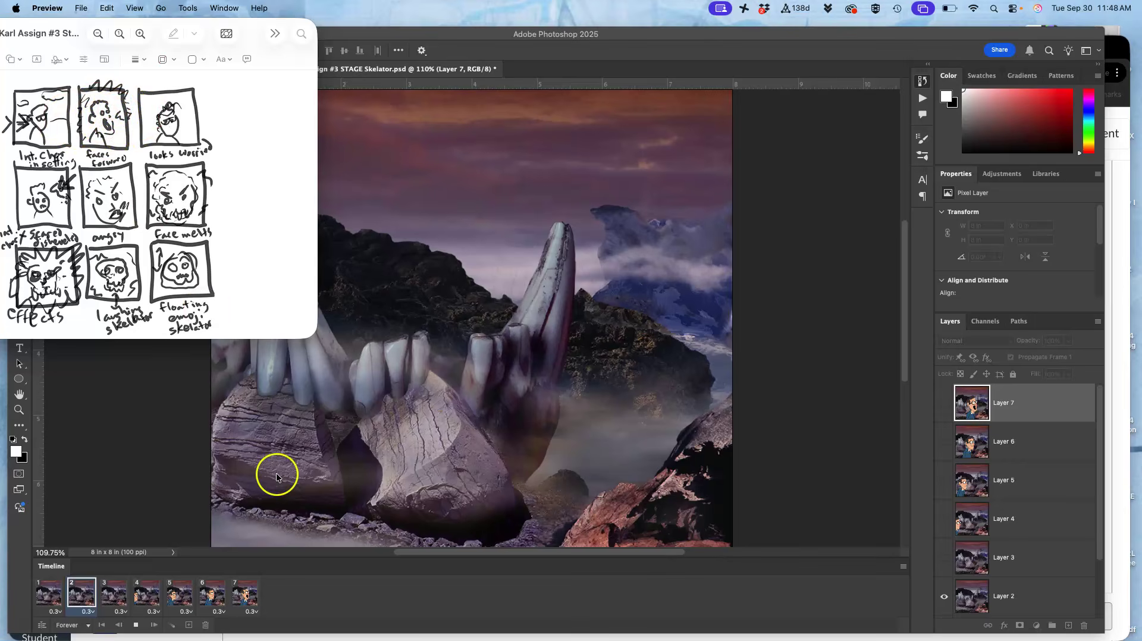
click(181, 483)
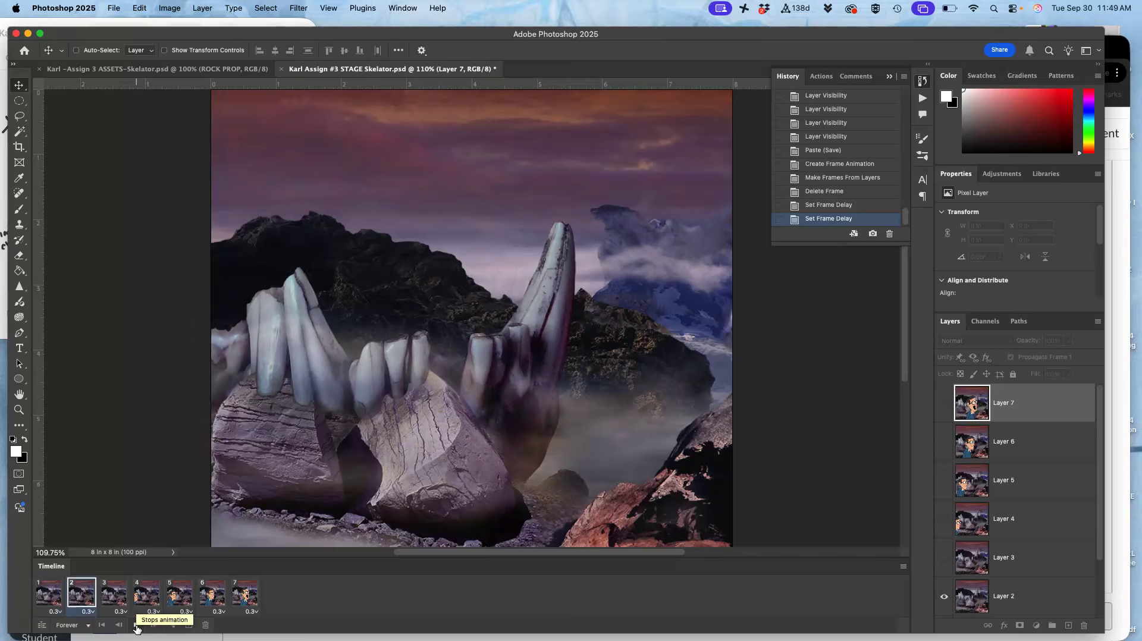
click(136, 626)
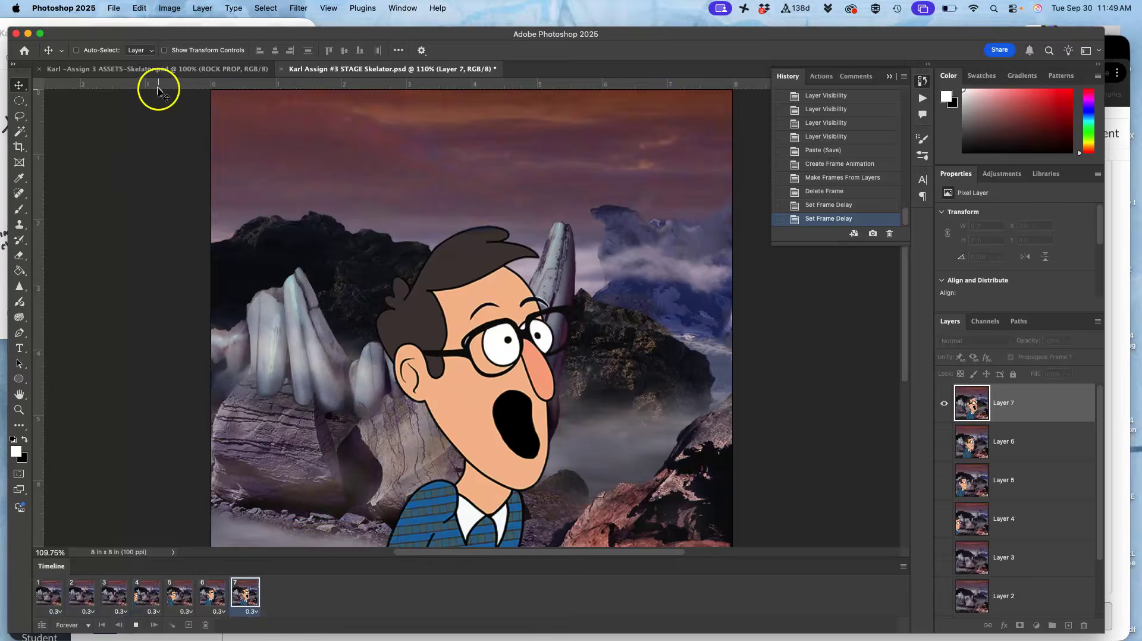
Switch to the ASSETS document and make the crab group "Group 1 copy 4" visible behind the rock prop.
click(157, 69)
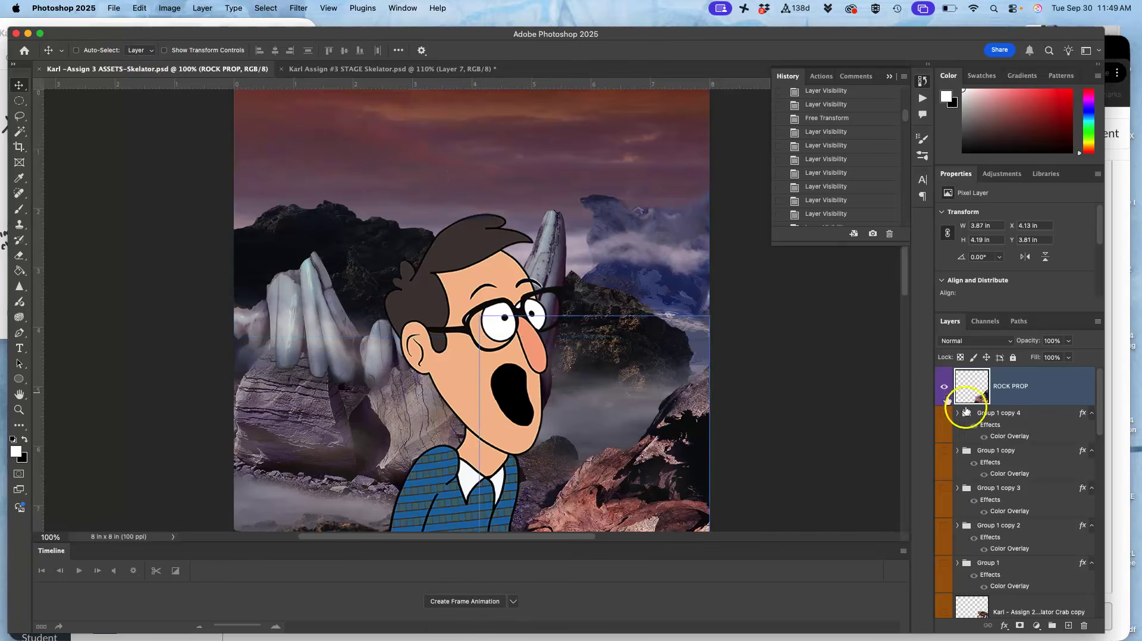
scroll(1006, 463, down, 10)
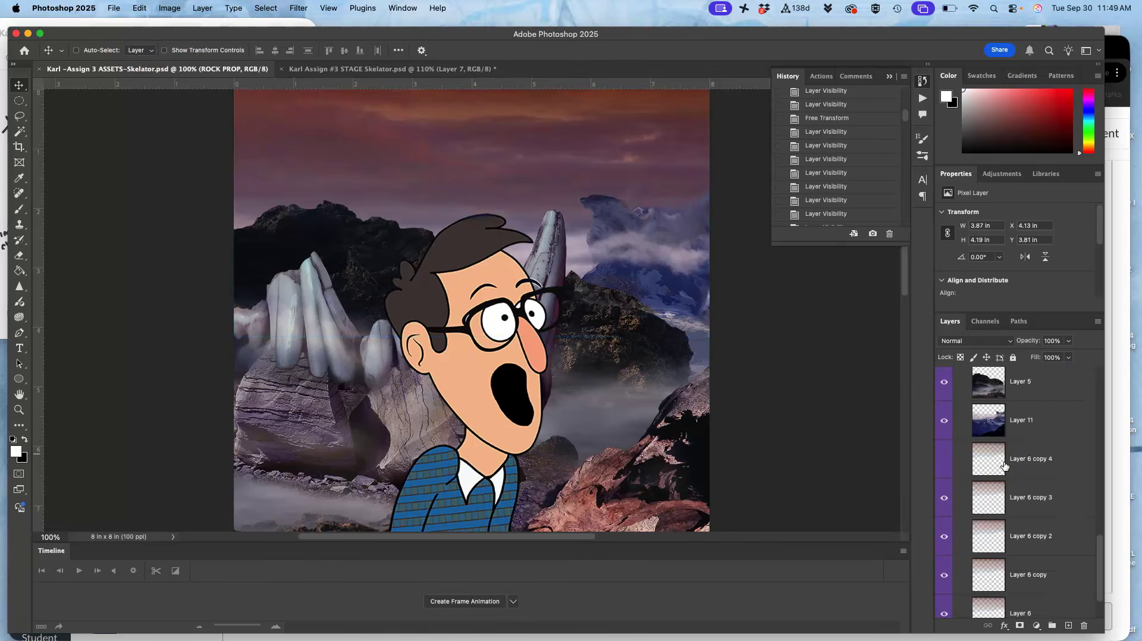
scroll(1005, 466, up, 5)
scroll(1006, 466, down, 6)
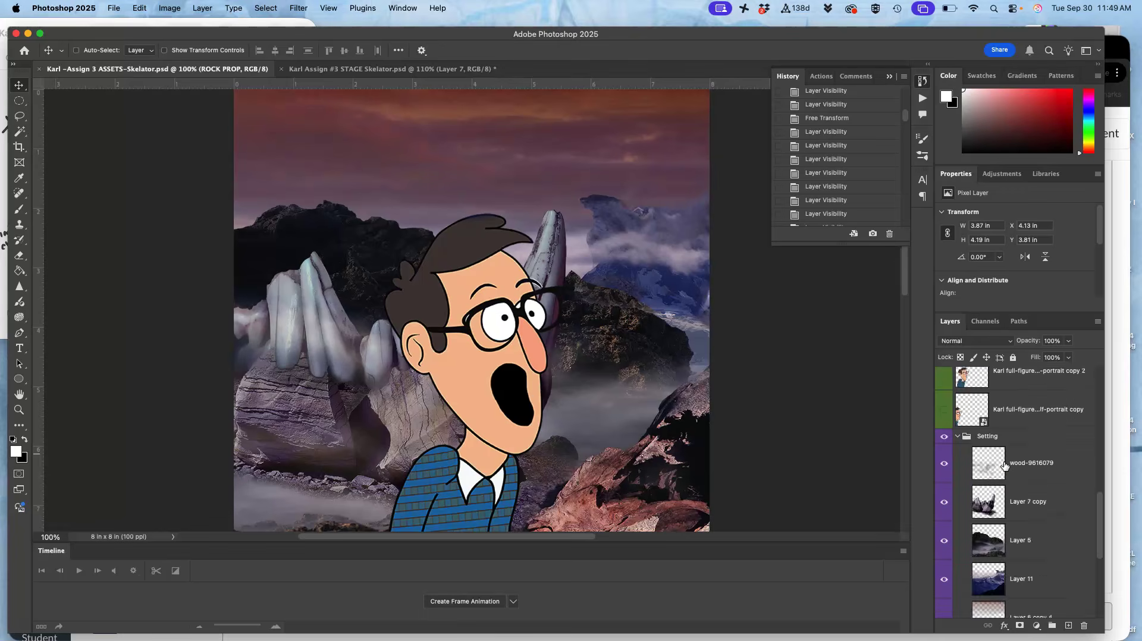
scroll(1005, 466, up, 5)
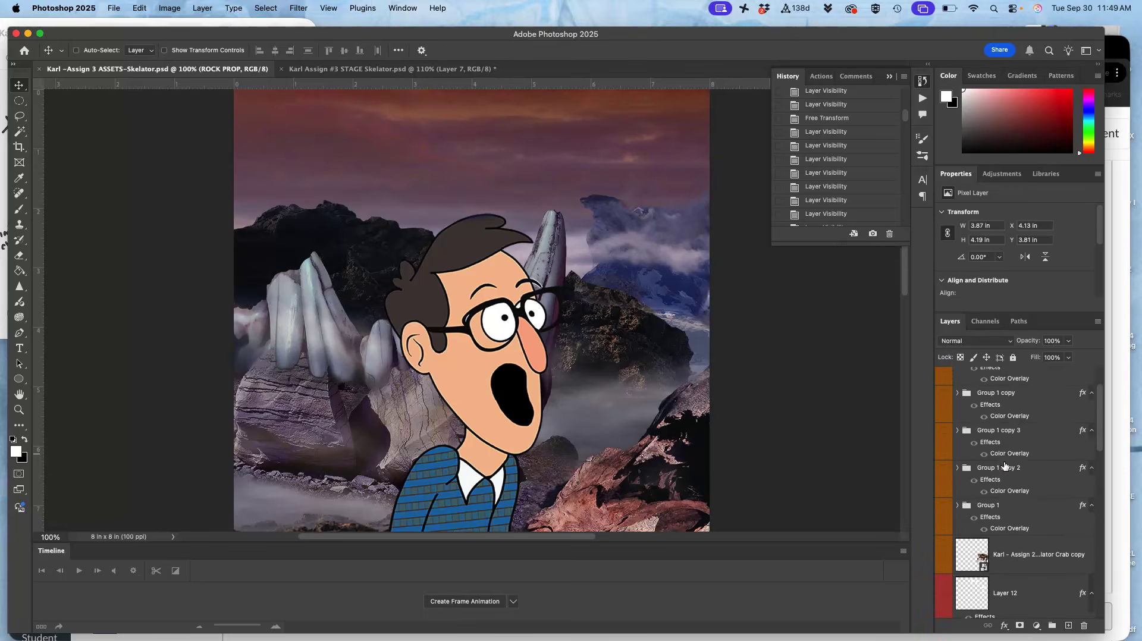
scroll(1005, 466, up, 2)
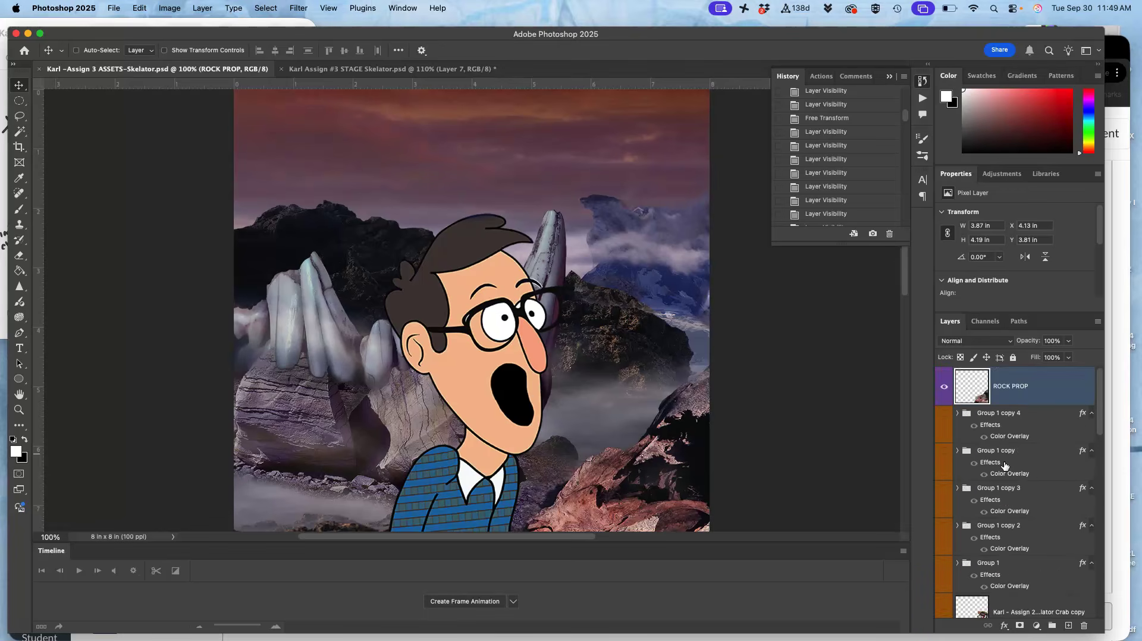
click(945, 415)
click(866, 443)
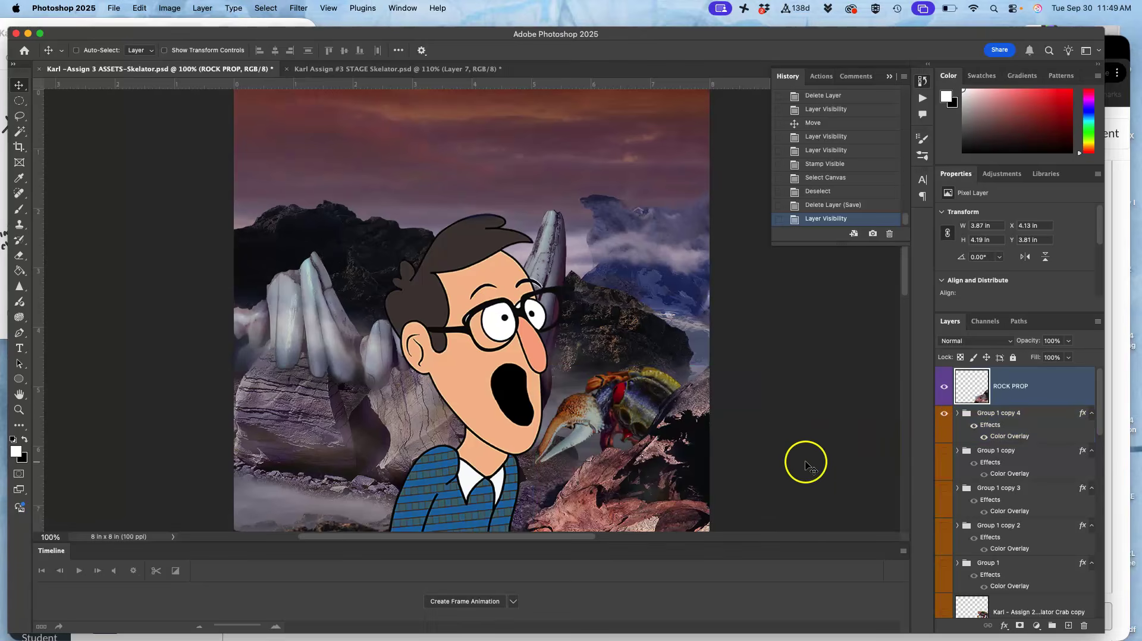
Make Layer 12 with the white surprise marks around the character's head visible.
scroll(1004, 456, down, 5)
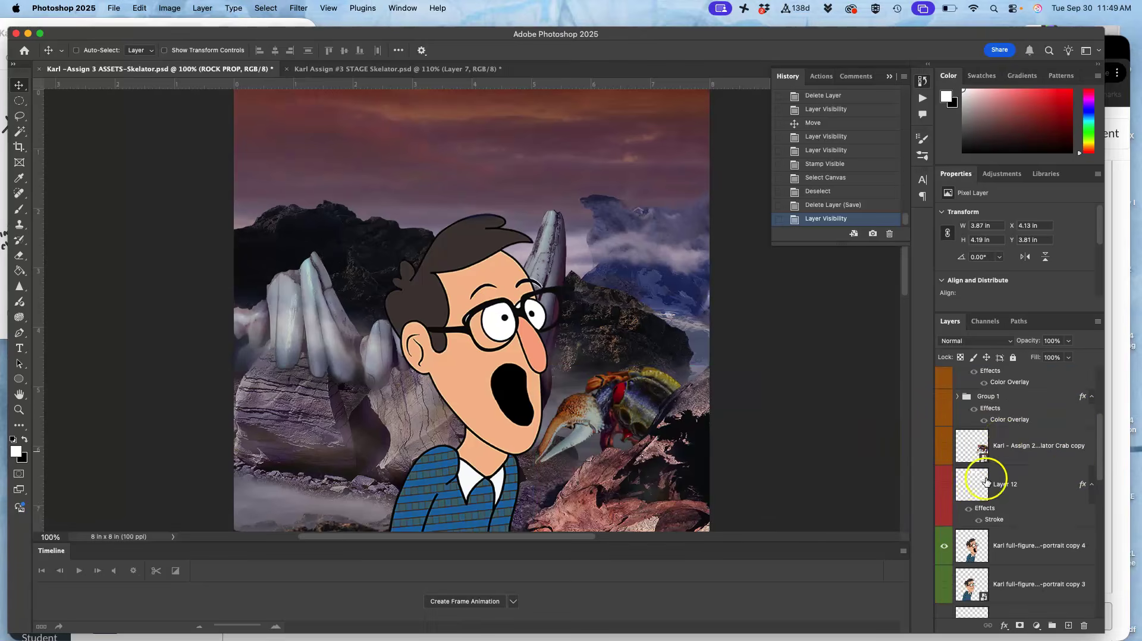
click(943, 485)
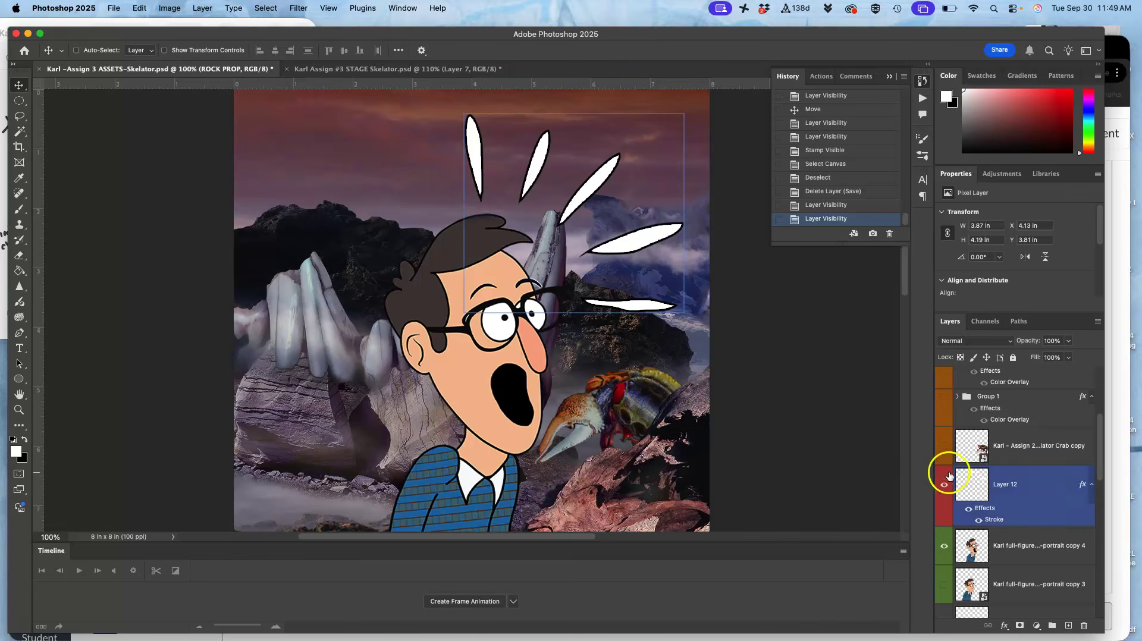
scroll(949, 470, up, 5)
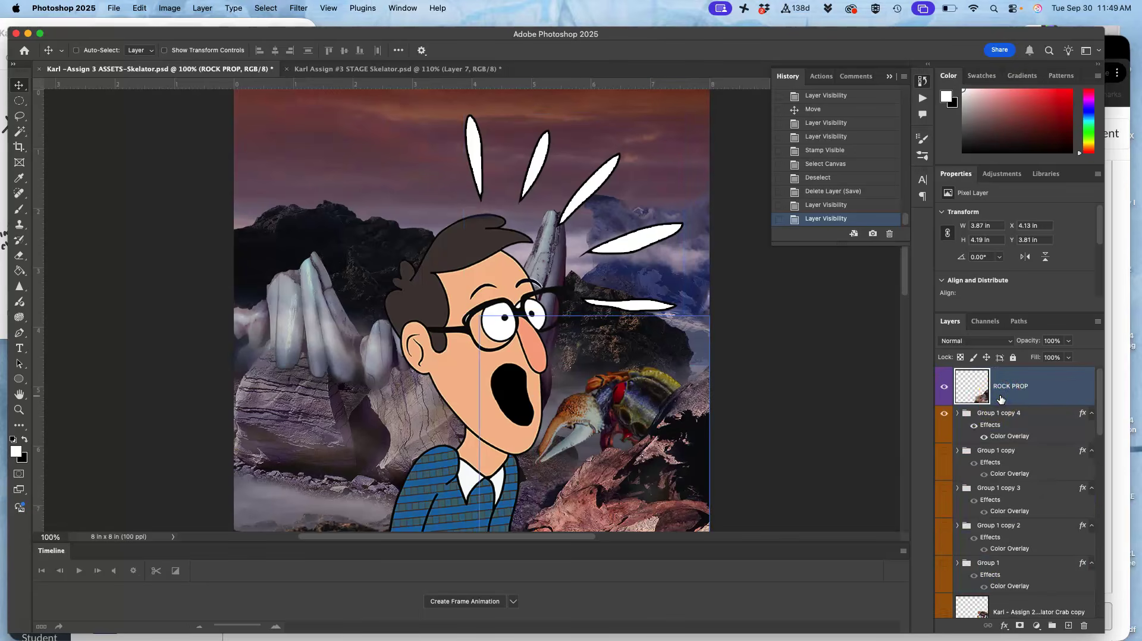